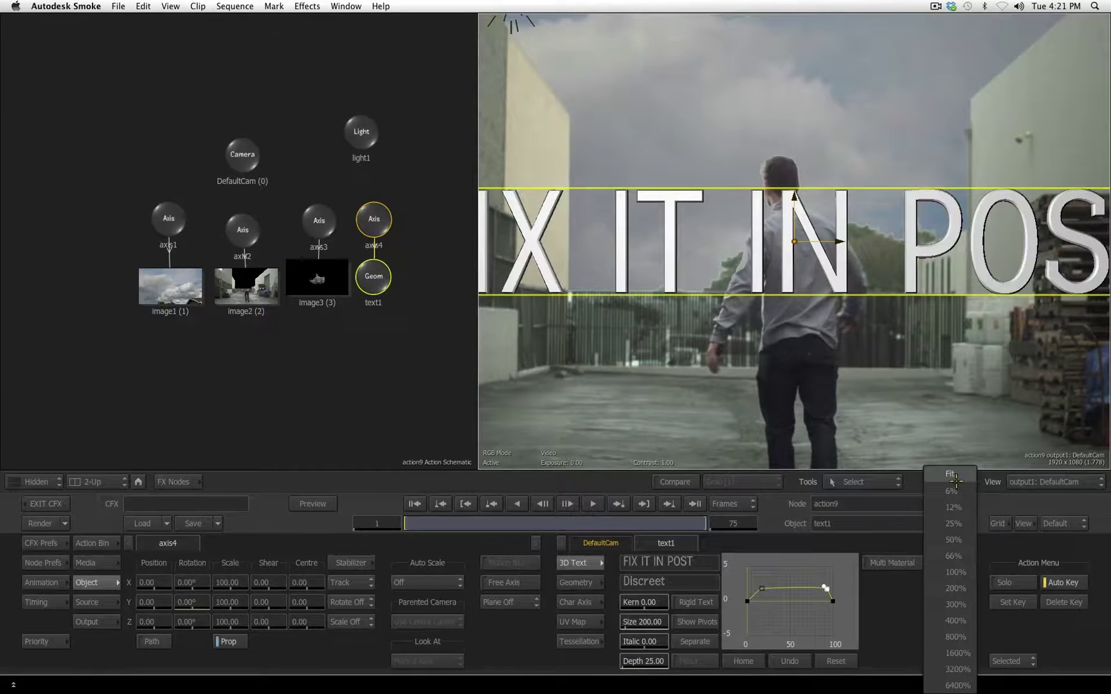
Step: Fit the frame in the viewer and move the scene light up above the alley
click(957, 475)
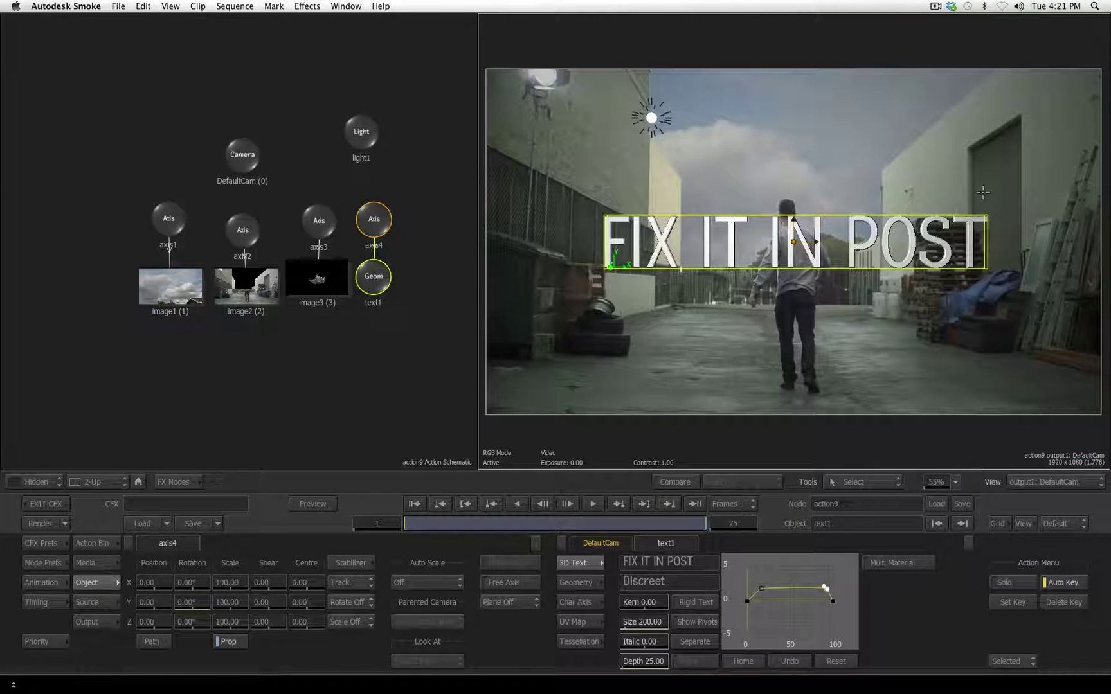
click(653, 114)
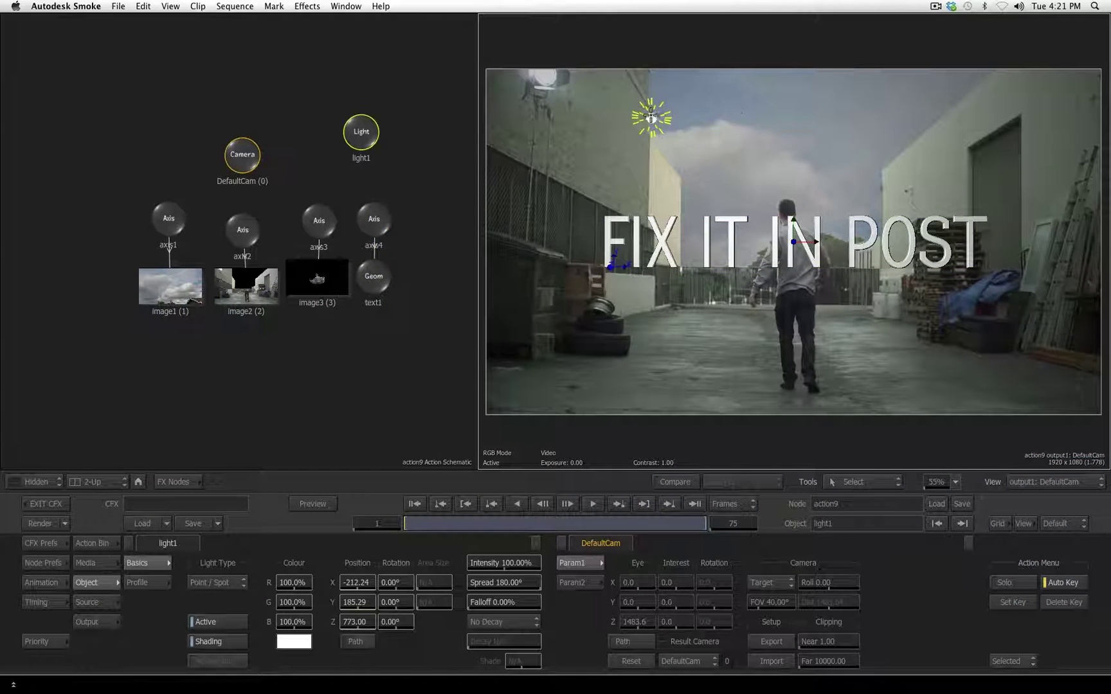
mouse_move(652, 115)
mouse_down()
mouse_move(680, 96)
mouse_move(667, 110)
mouse_up()
mouse_move(363, 131)
mouse_down()
mouse_move(365, 90)
mouse_move(352, 111)
mouse_up()
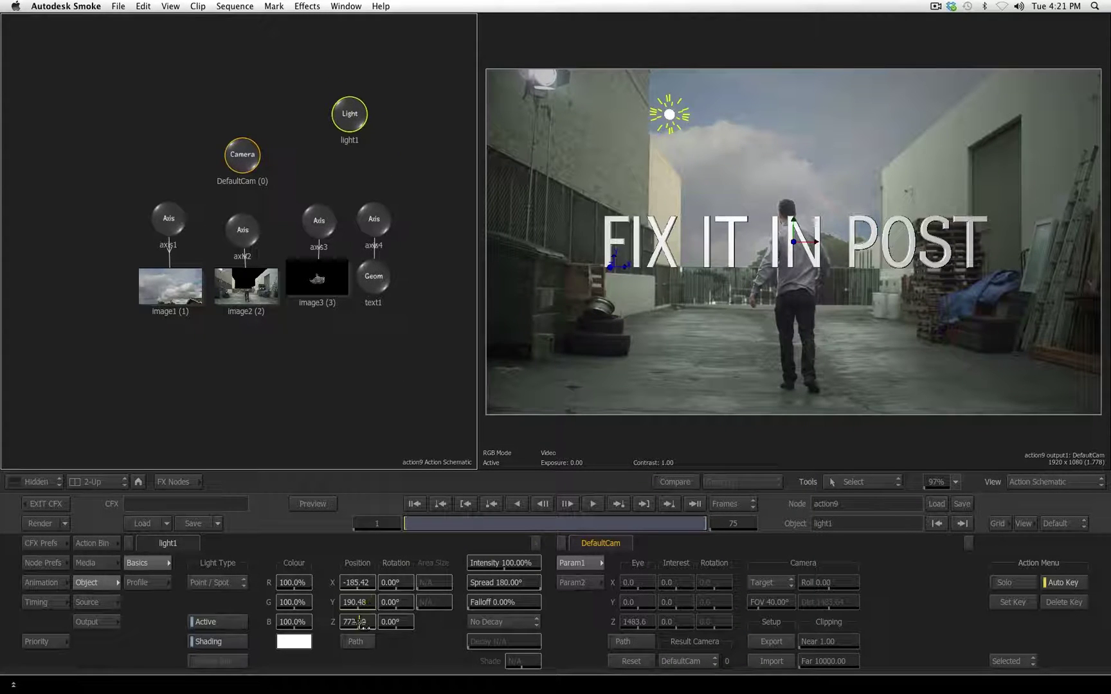
Step: Push the light back in depth to an exact Z position of 2500
drag(366, 622, 476, 634)
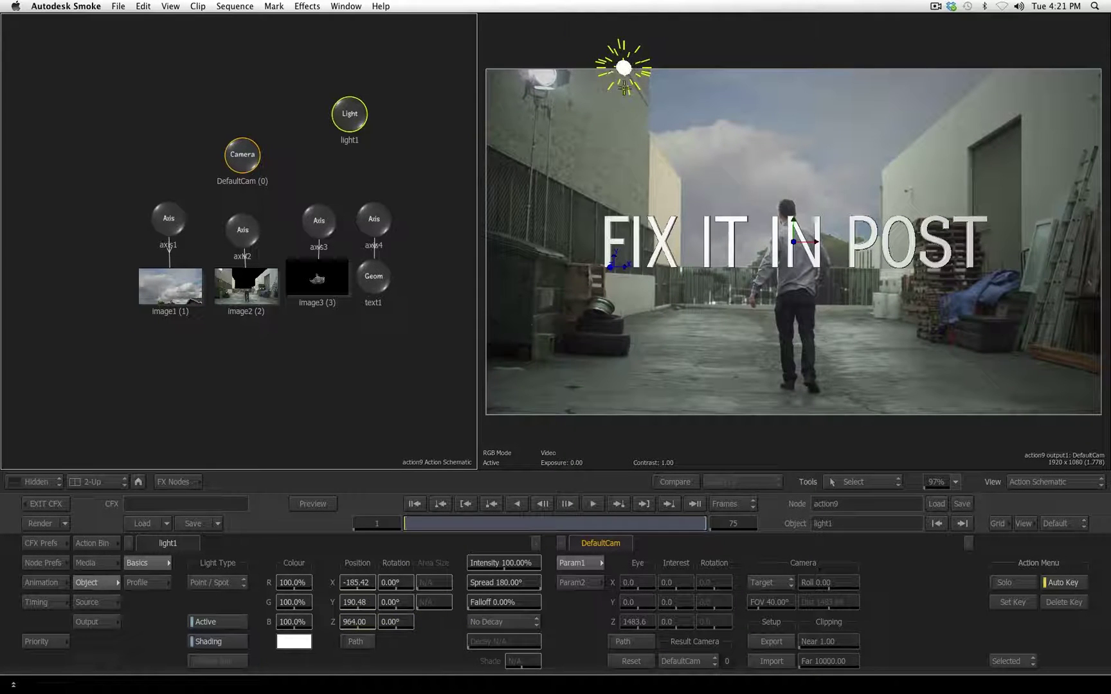
drag(367, 625, 528, 657)
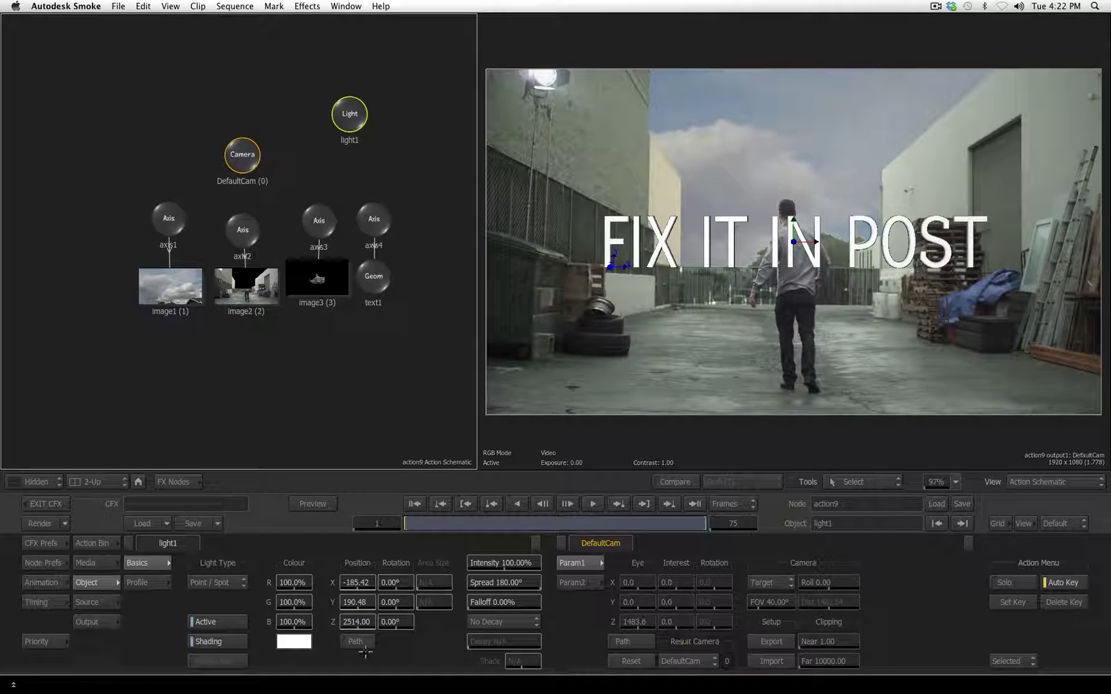
click(356, 625)
text(2500)
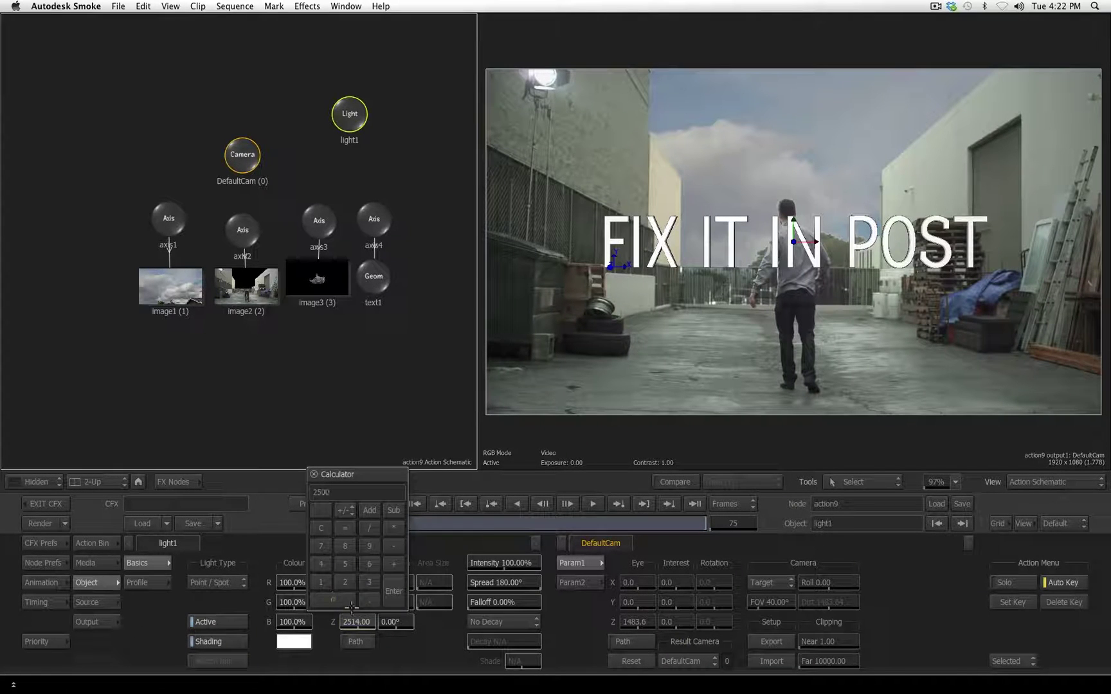
key(Return)
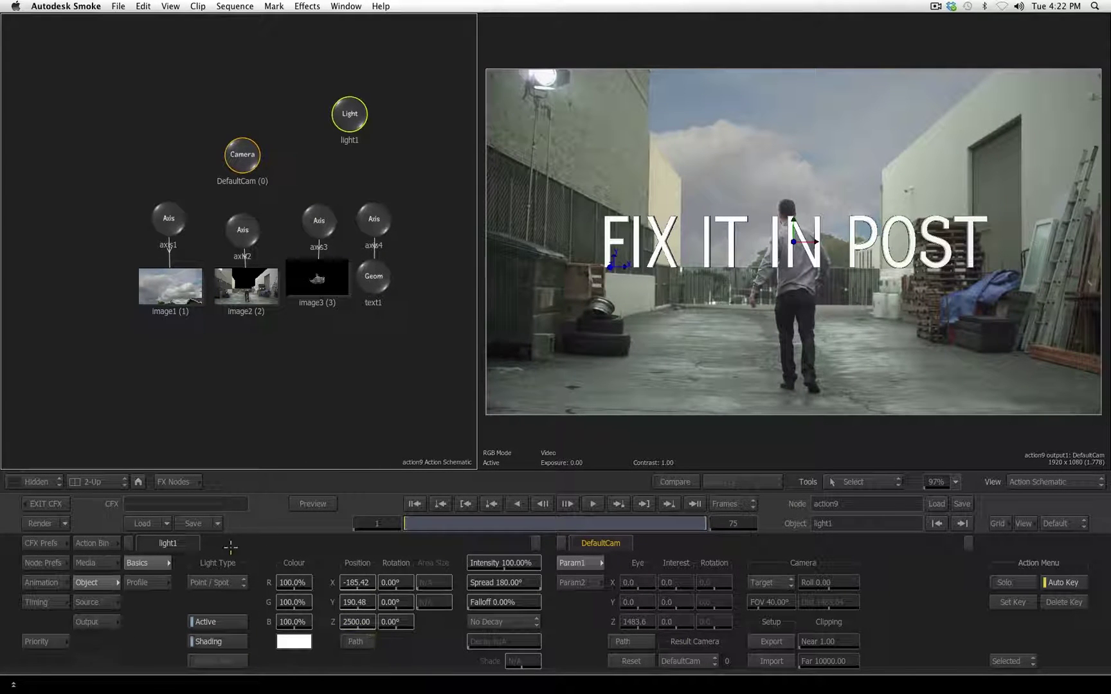
Step: Change light1's type to Ambient and nudge its node higher in the schematic
click(223, 583)
click(230, 551)
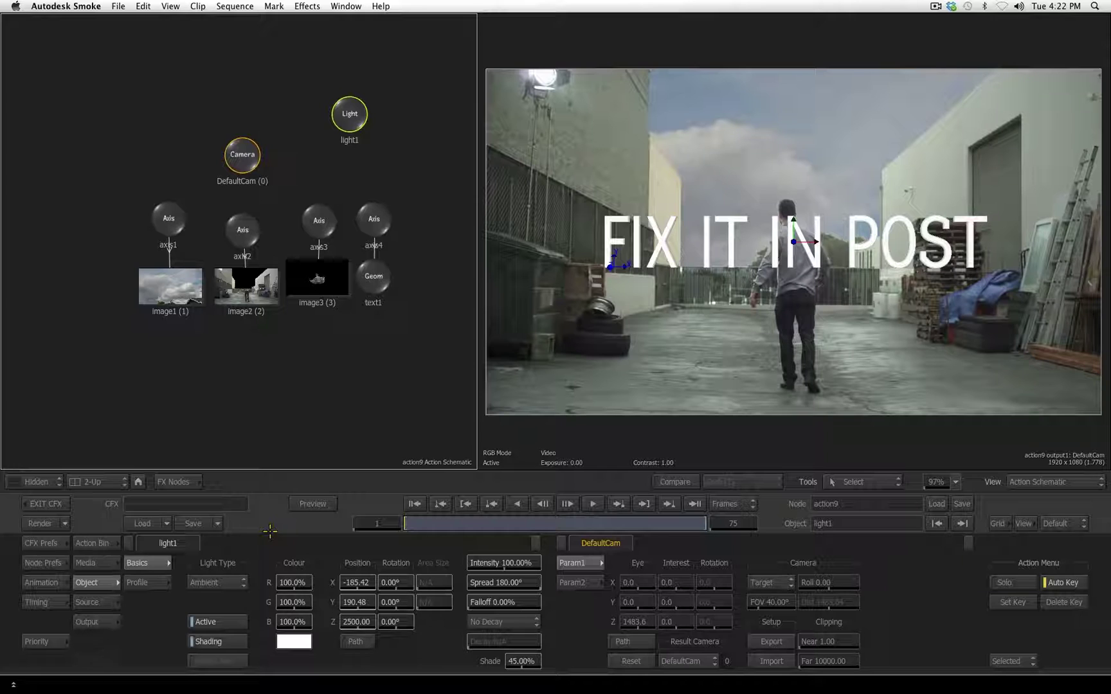
drag(216, 583, 158, 651)
drag(350, 114, 370, 87)
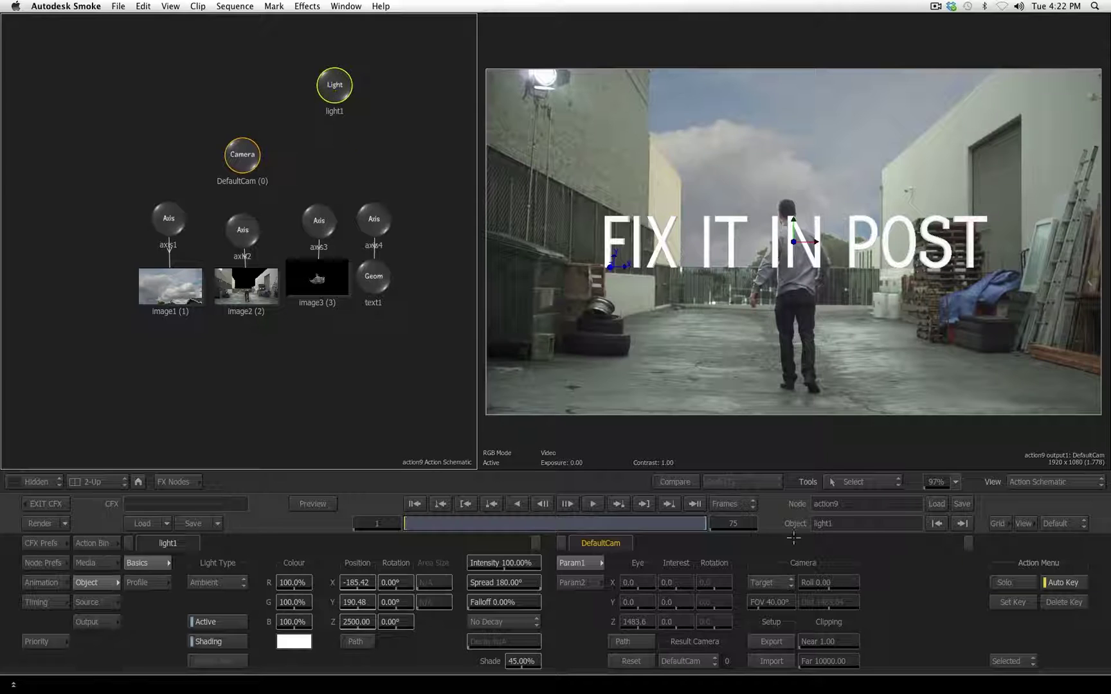
Step: Rename the light to light_MAIN and move its node to the schematic's upper left
click(858, 524)
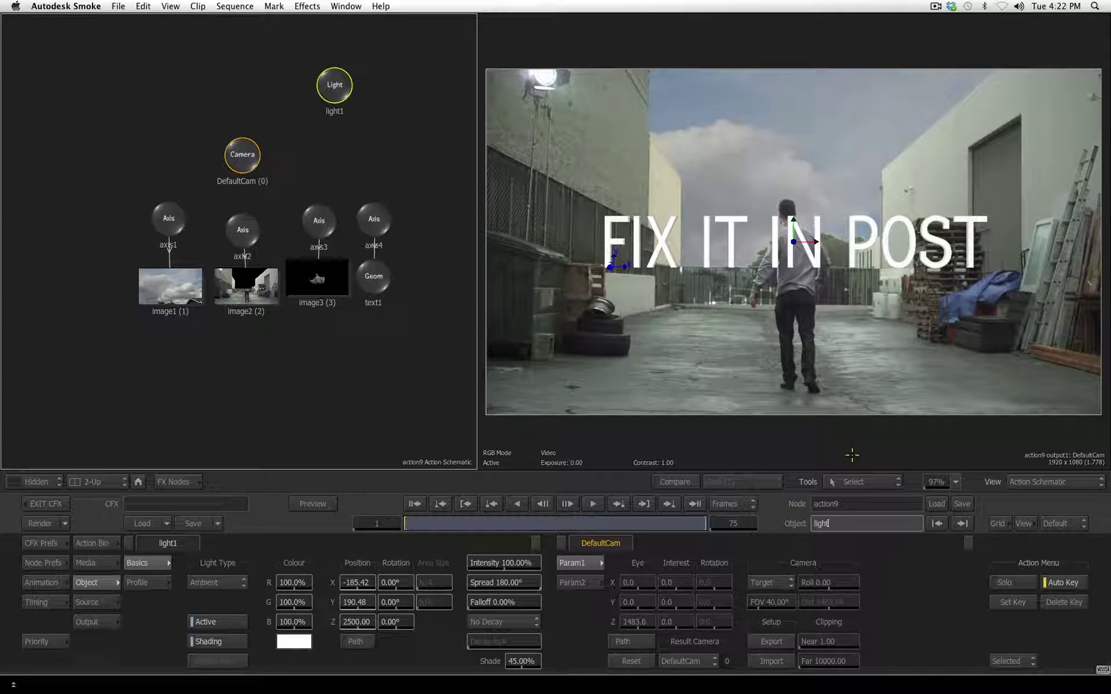
text(_MAIN)
key(Return)
drag(330, 87, 137, 71)
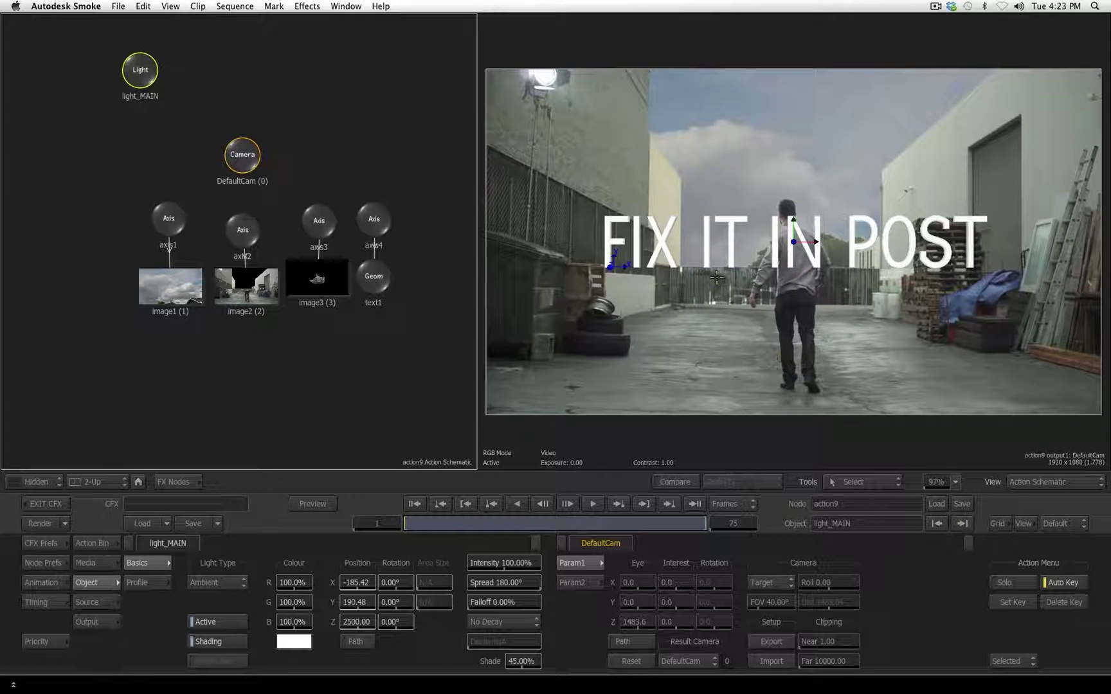
Step: Add a Light node from the Action Bin, raise it into the sky, and set Position X to -553.14
click(88, 541)
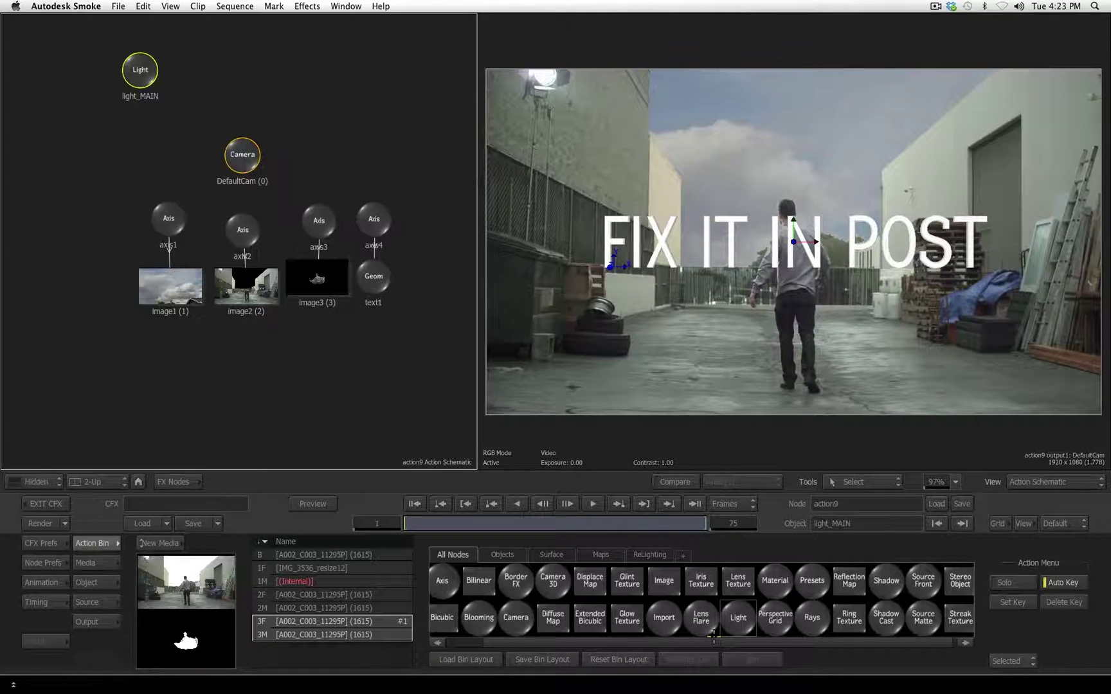
click(699, 617)
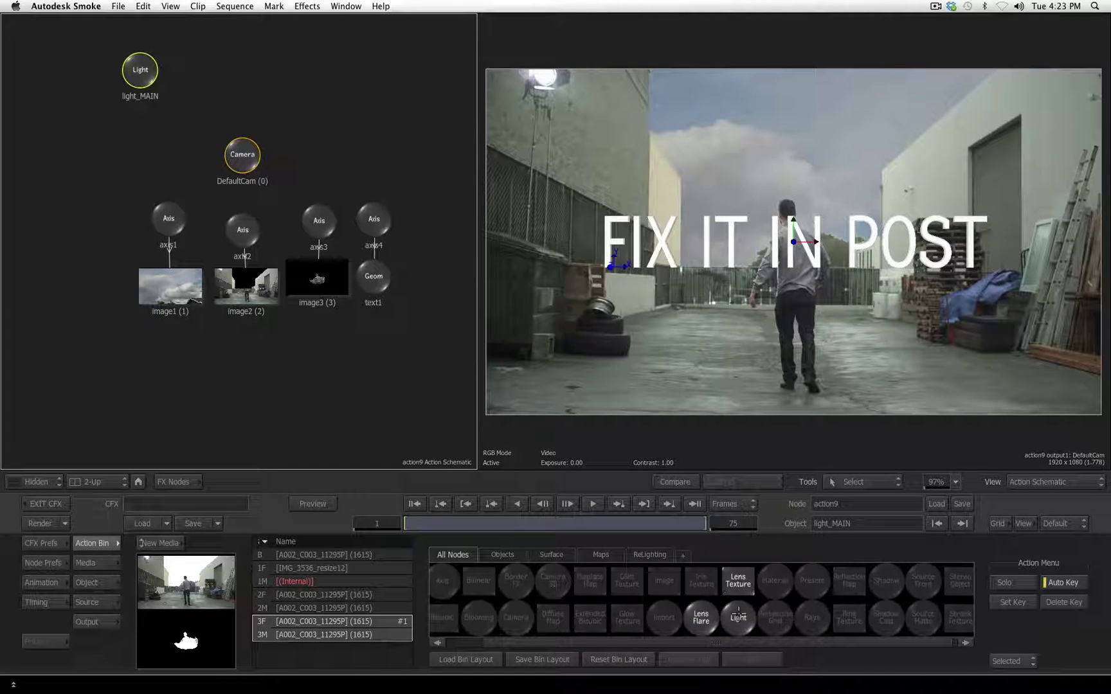
drag(738, 612, 351, 360)
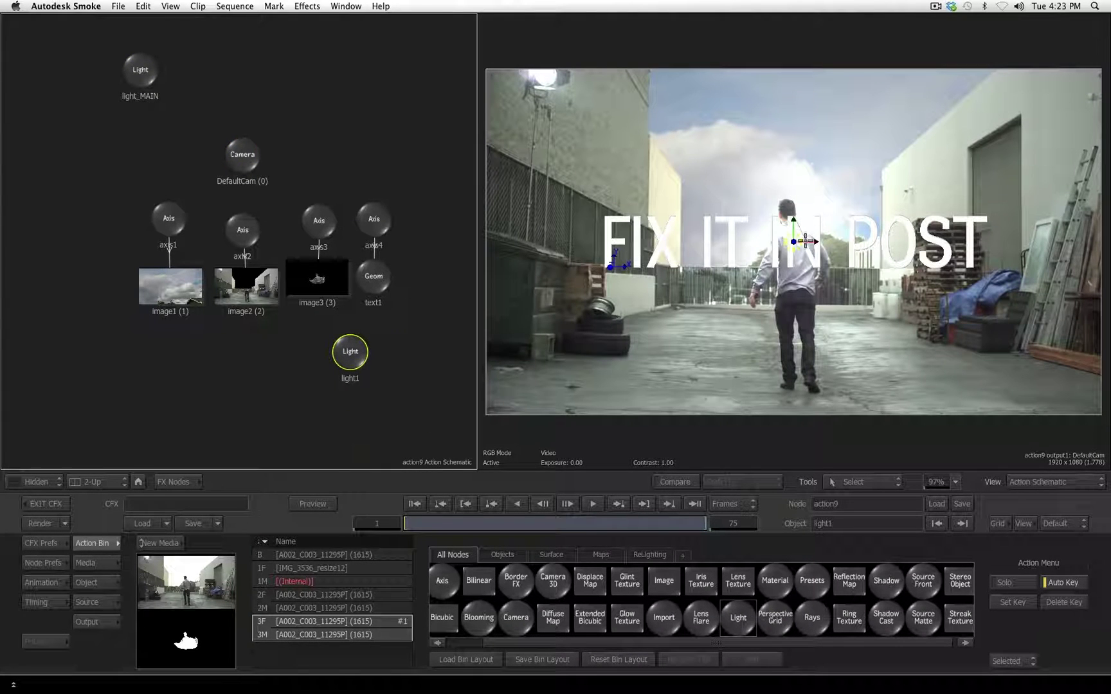
drag(805, 241, 748, 151)
click(88, 582)
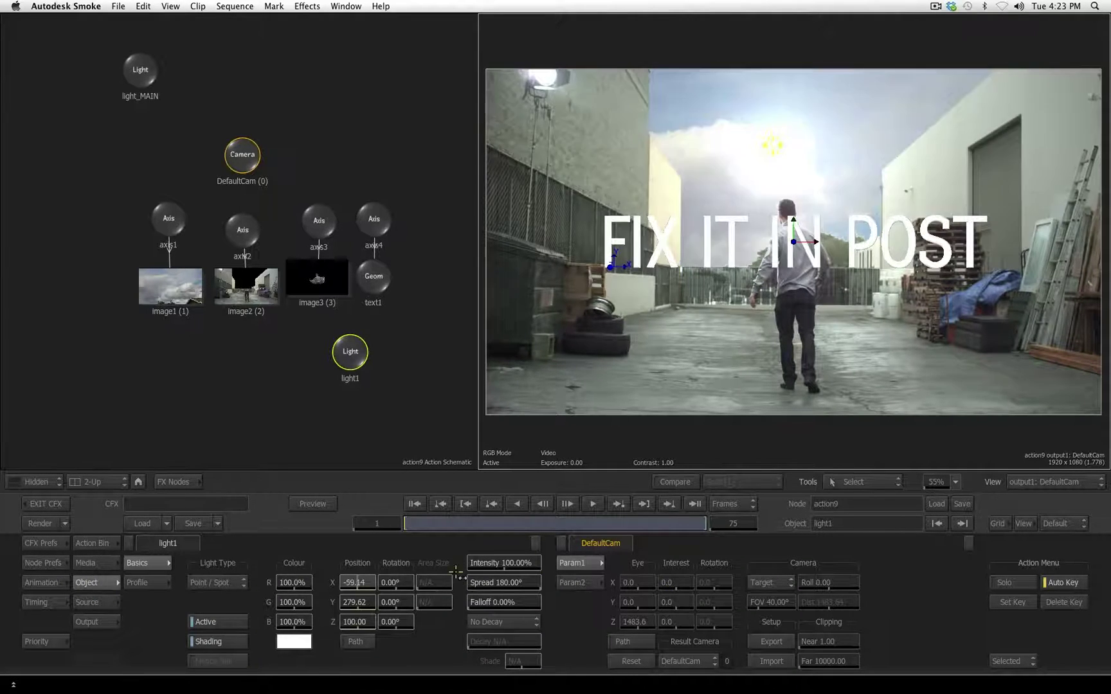
drag(357, 582, 383, 585)
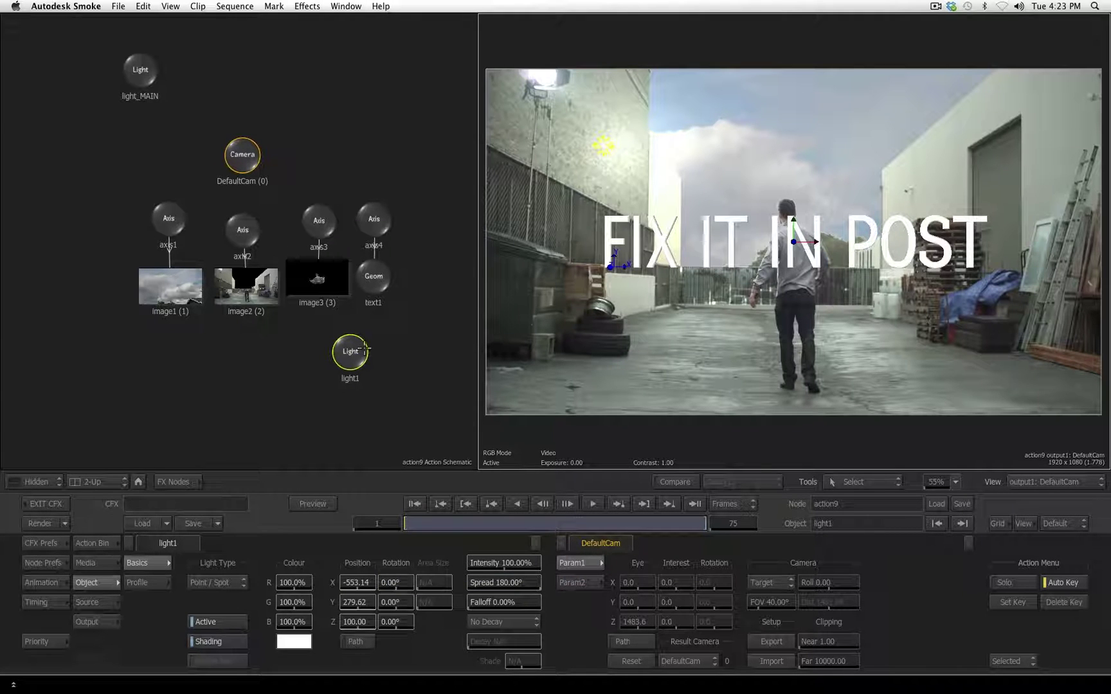
drag(365, 349, 347, 361)
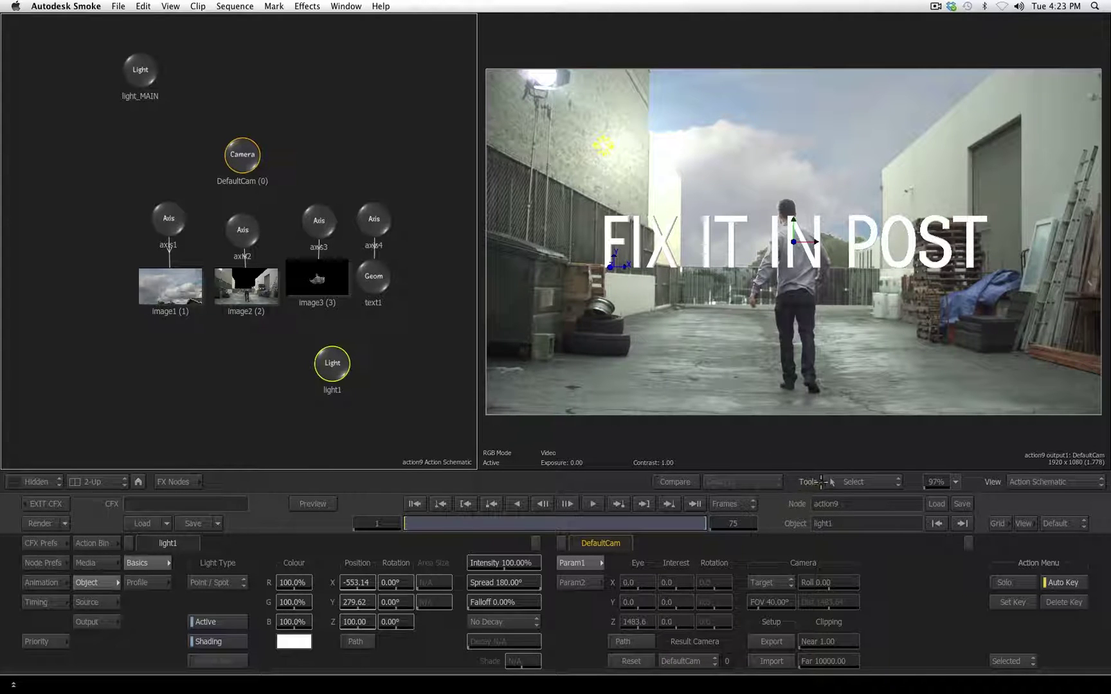
Step: Use the Light Link tool to link light1 and light_MAIN to the text1 geometry
click(877, 482)
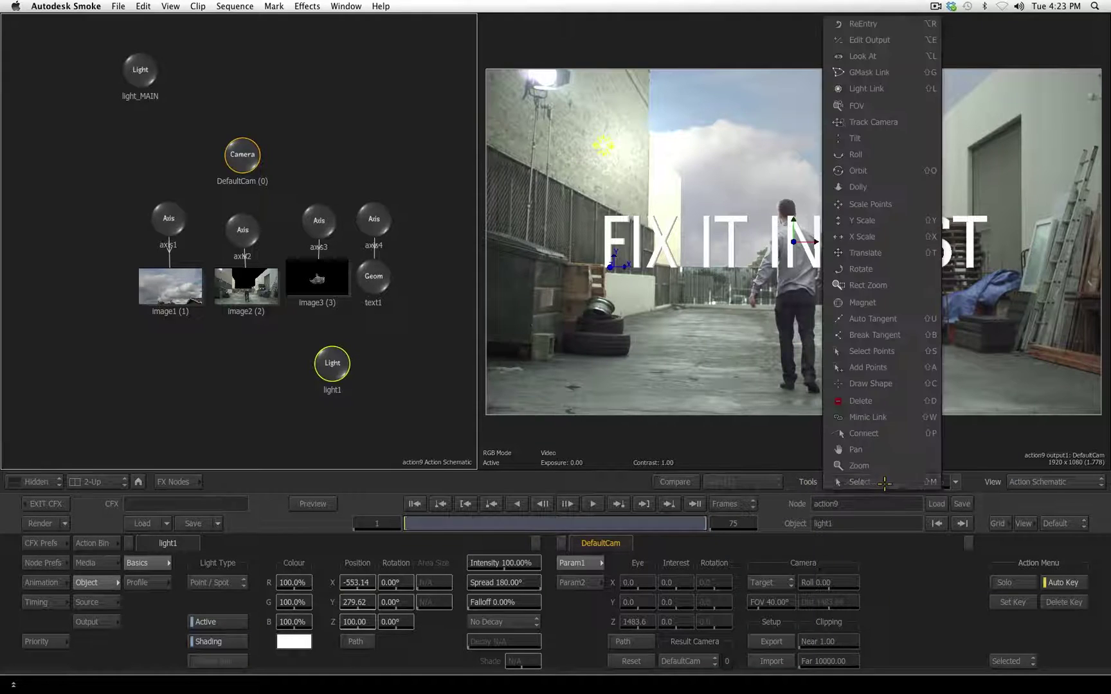
click(911, 88)
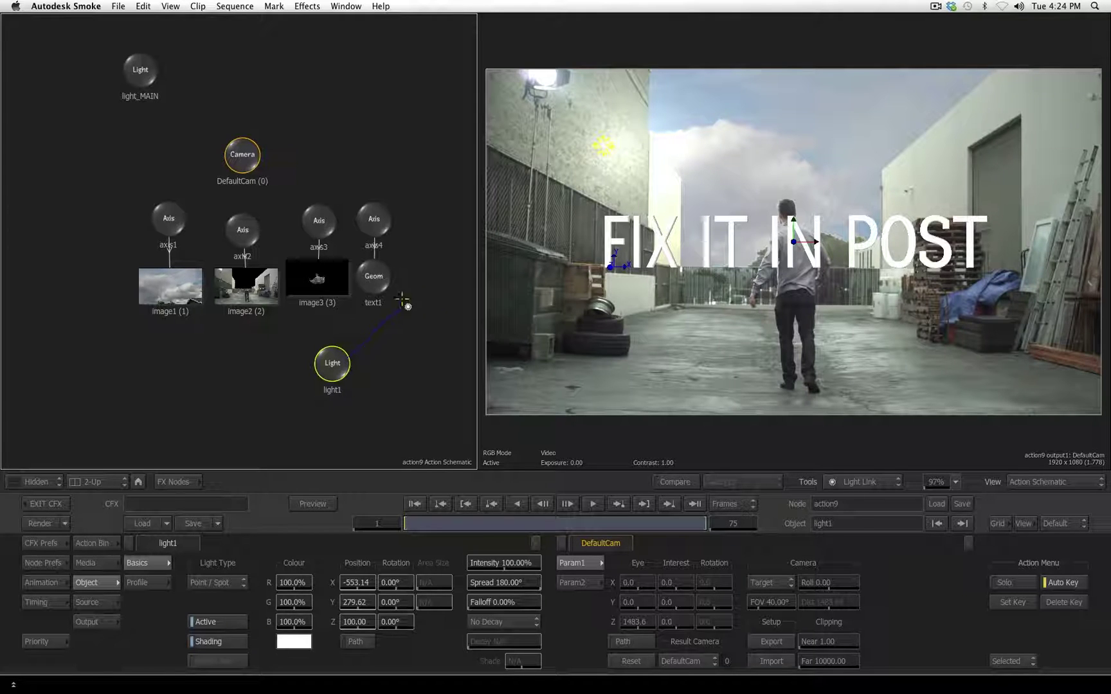
click(370, 282)
click(371, 277)
click(378, 277)
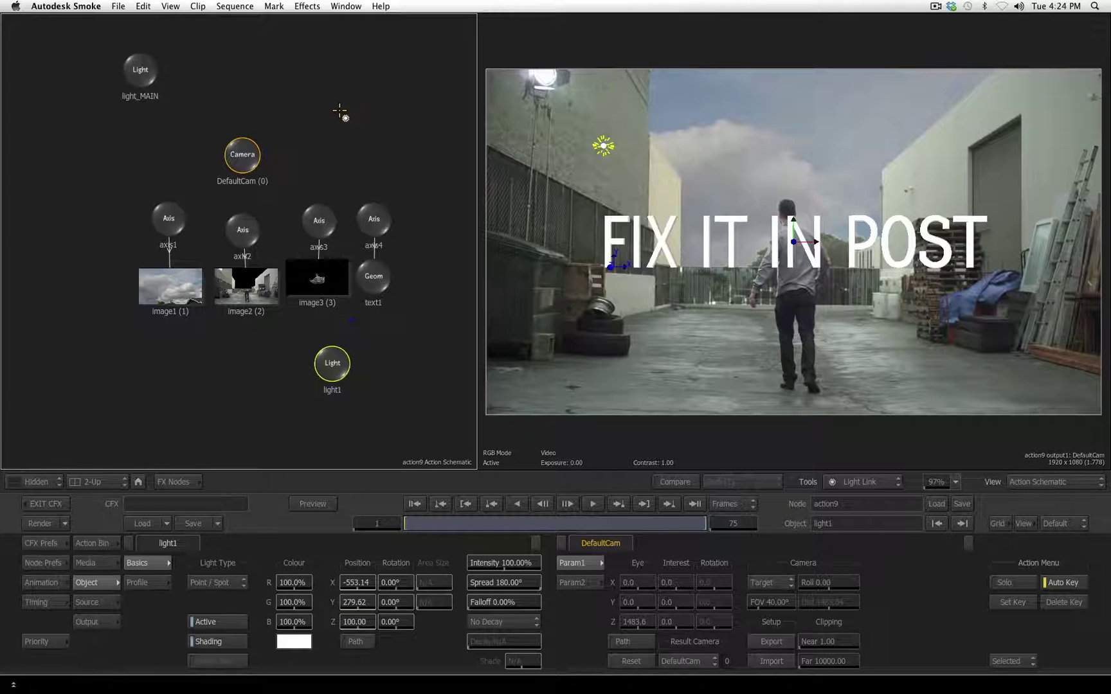
drag(154, 76, 374, 278)
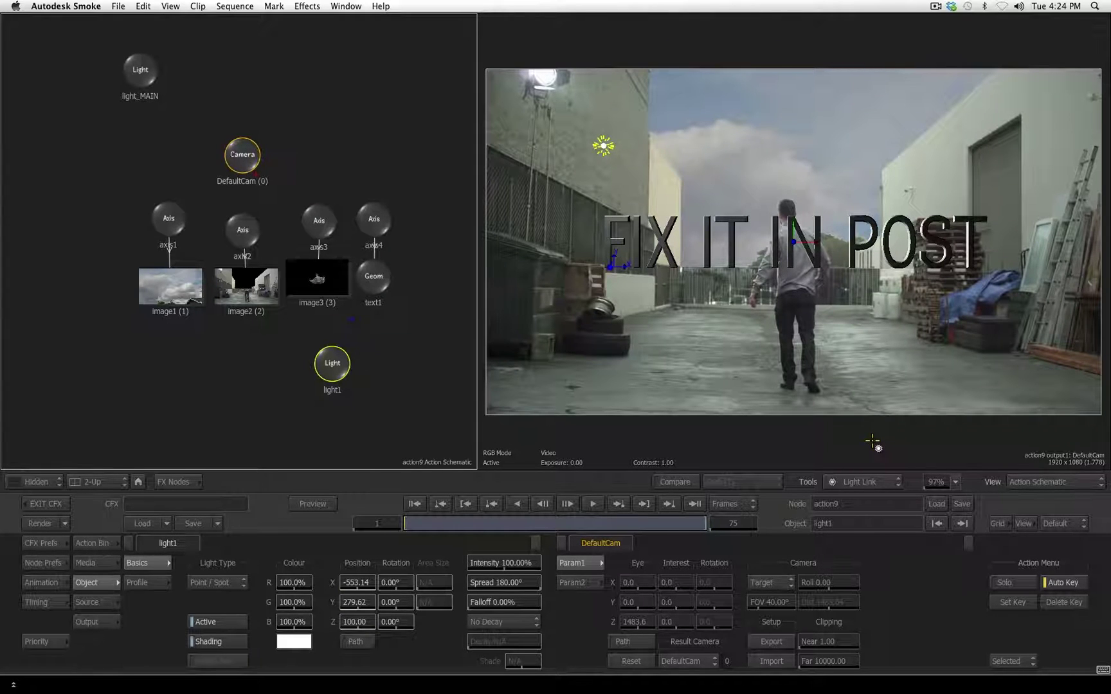
Step: Move light1 to X -494.51, Y 226.67, Z 254, closer to the FIX IT IN POST text
key(Escape)
mouse_move(603, 146)
mouse_down()
mouse_move(924, 239)
mouse_move(598, 302)
mouse_move(774, 319)
mouse_move(785, 309)
mouse_move(660, 149)
mouse_move(682, 124)
mouse_move(684, 189)
mouse_move(601, 174)
mouse_move(611, 145)
mouse_move(615, 161)
mouse_up()
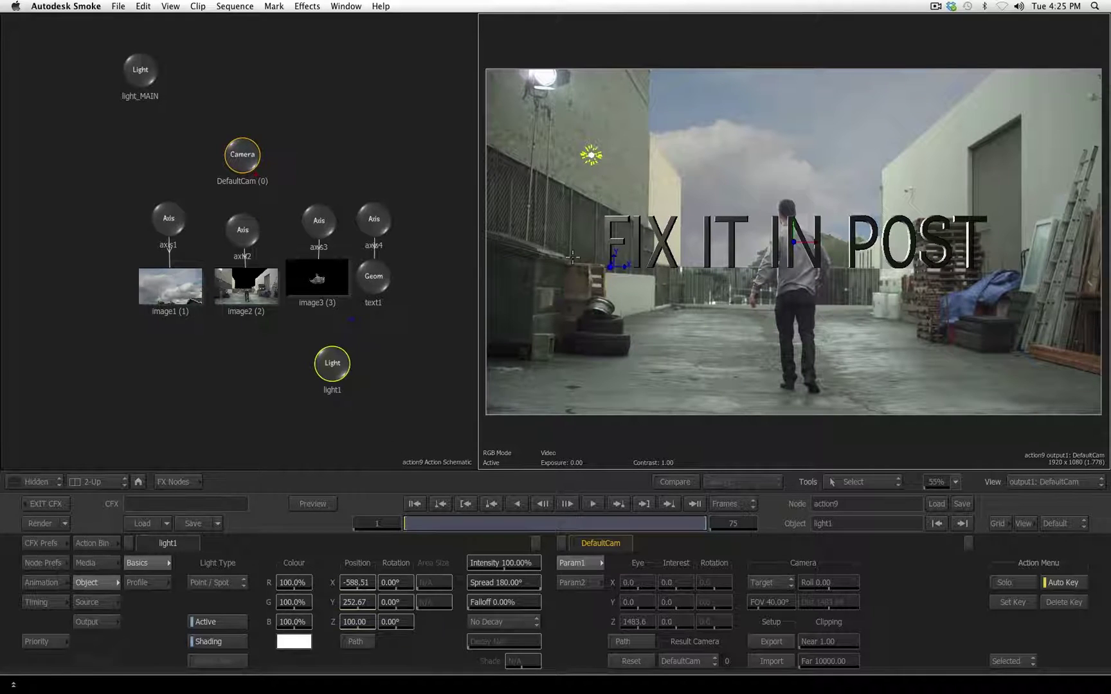
drag(370, 621, 407, 622)
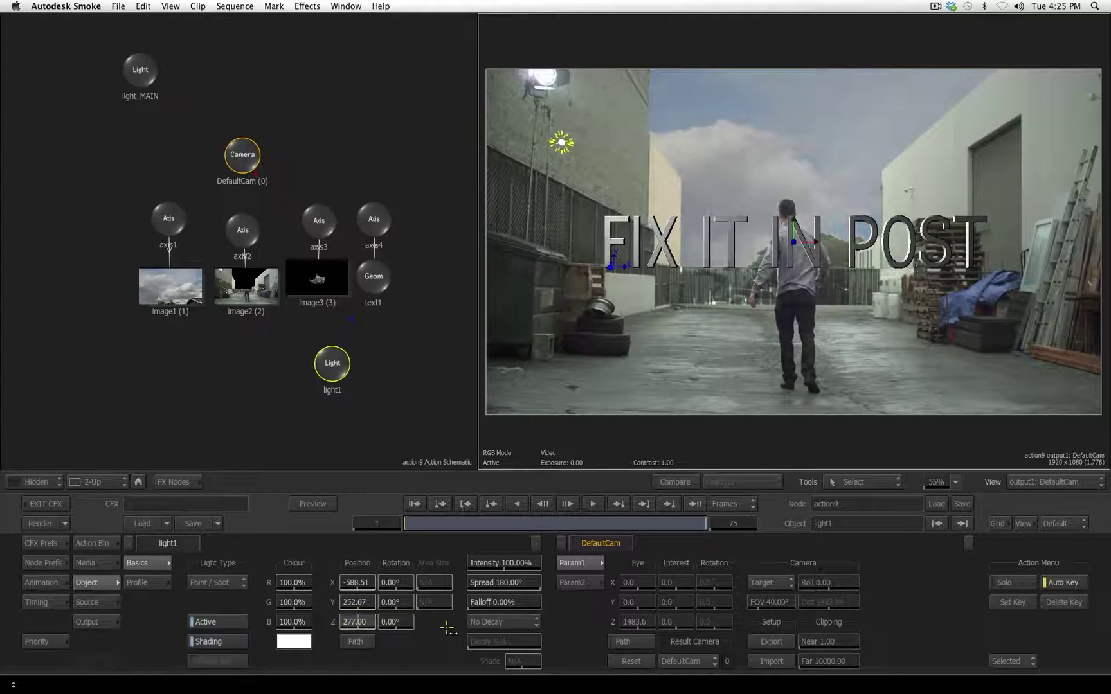
drag(447, 629, 418, 627)
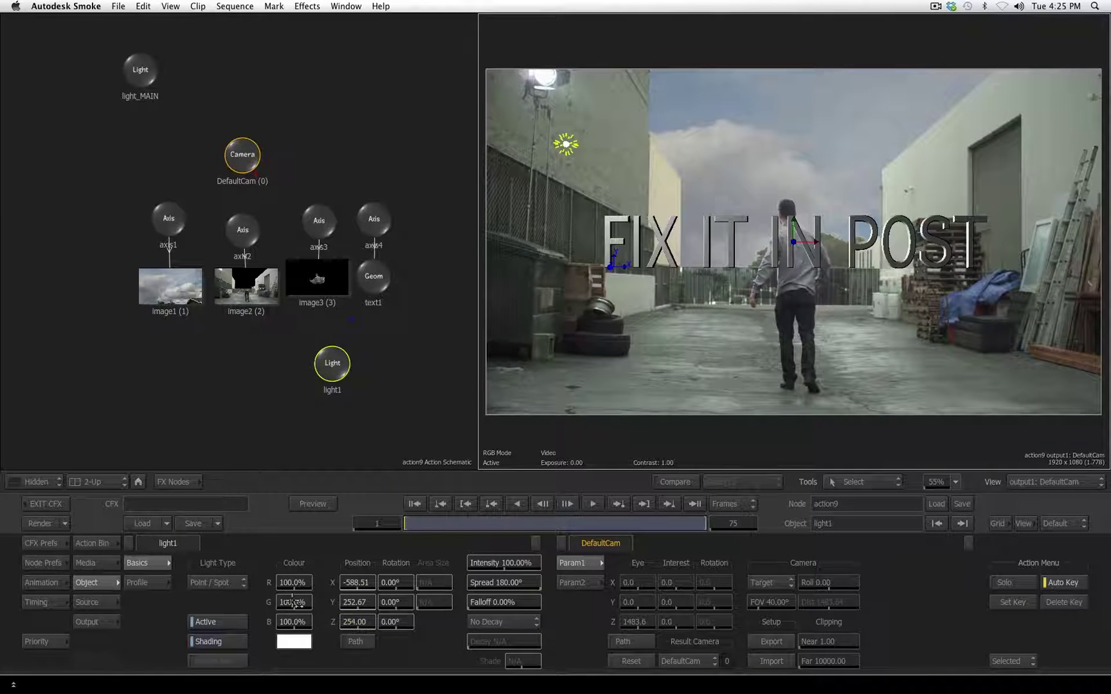
drag(358, 582, 334, 607)
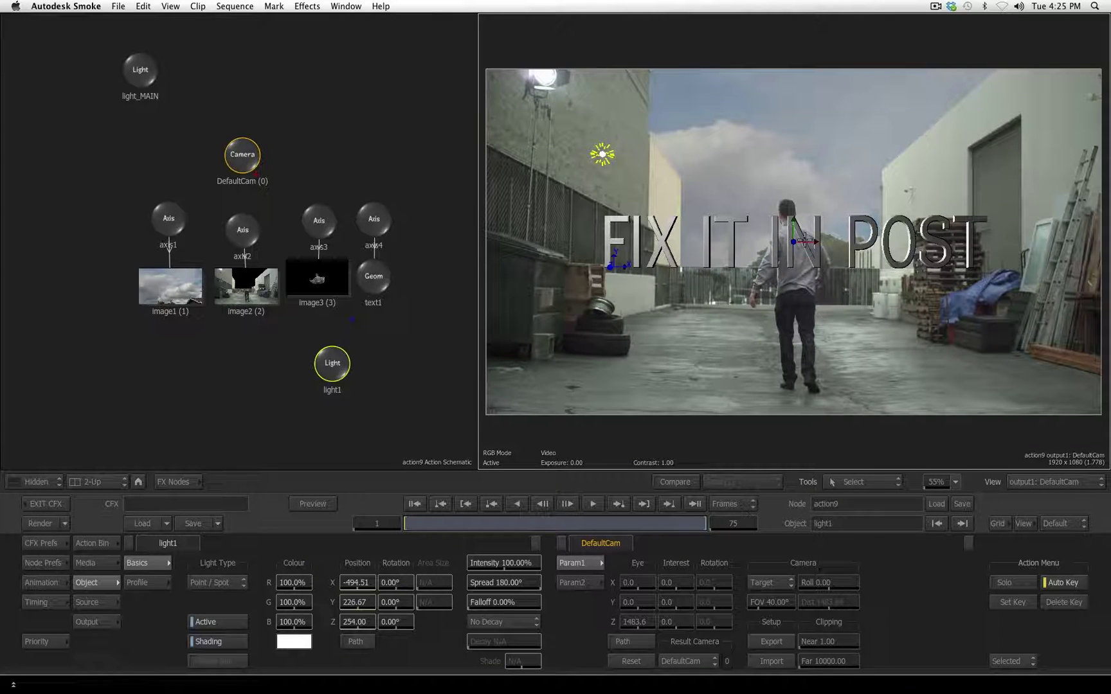
Step: Duplicate light1 as light2, place its node beside light1, and link it to text1 only
right_click(332, 357)
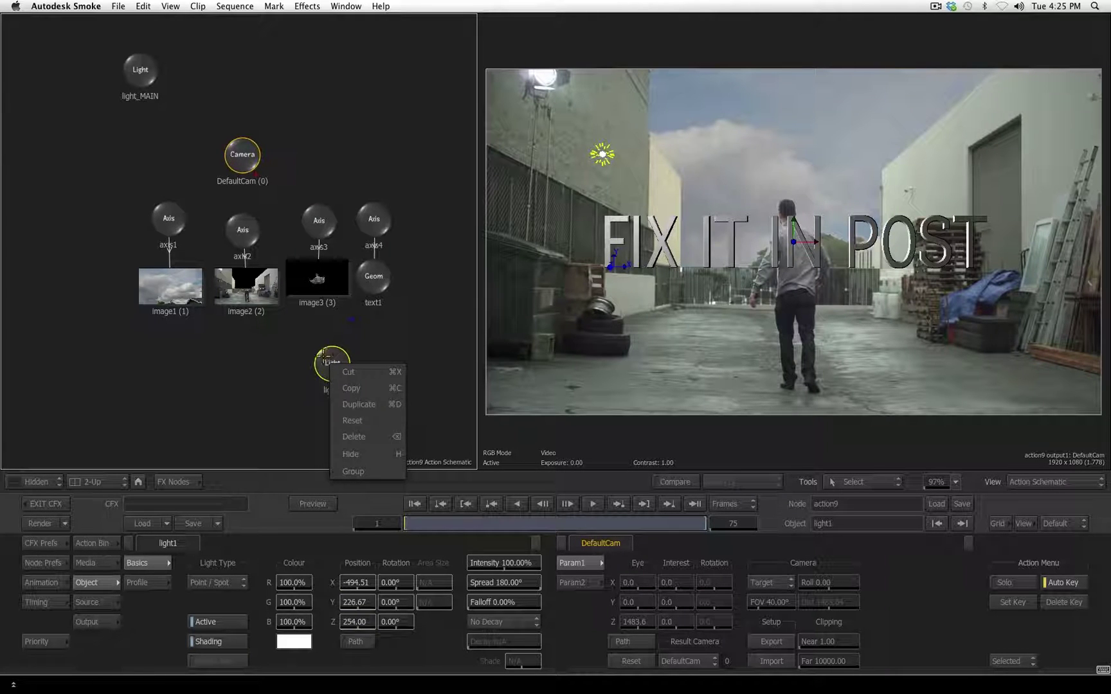
click(324, 354)
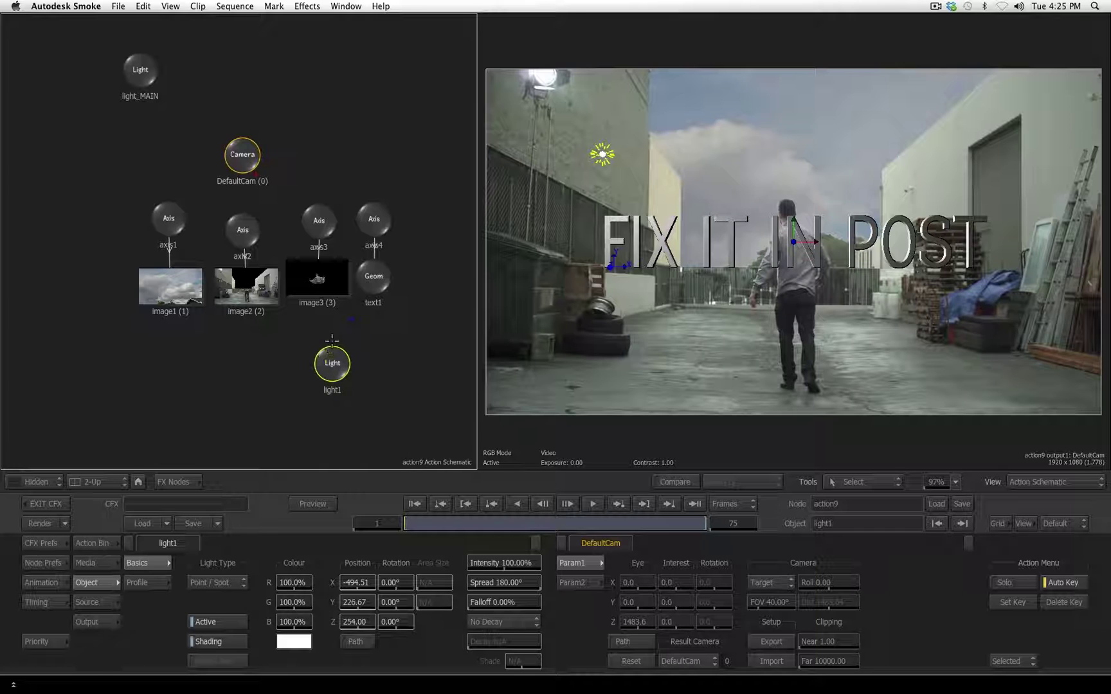
key(ctrl+d)
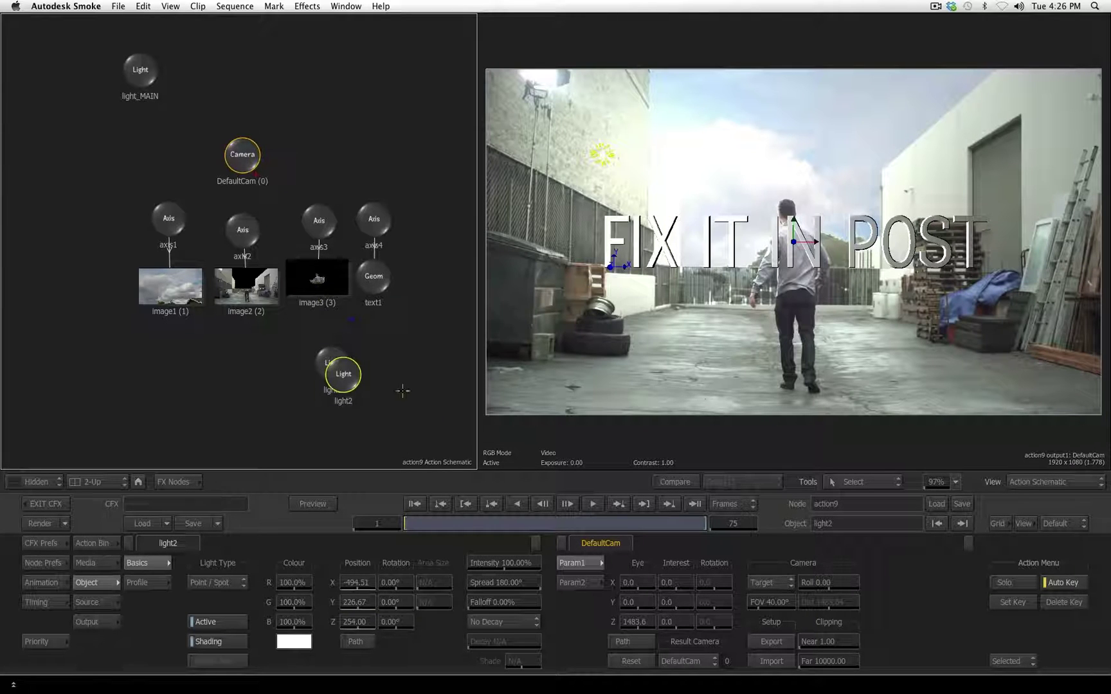
drag(347, 368, 409, 361)
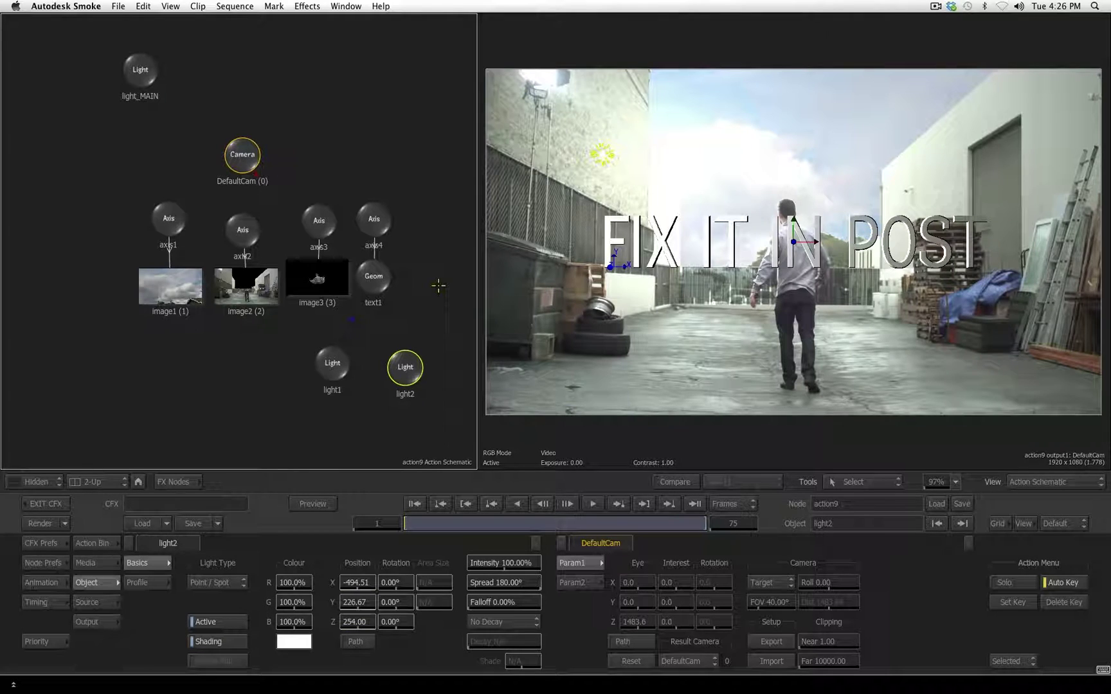
key(l)
drag(442, 218, 372, 276)
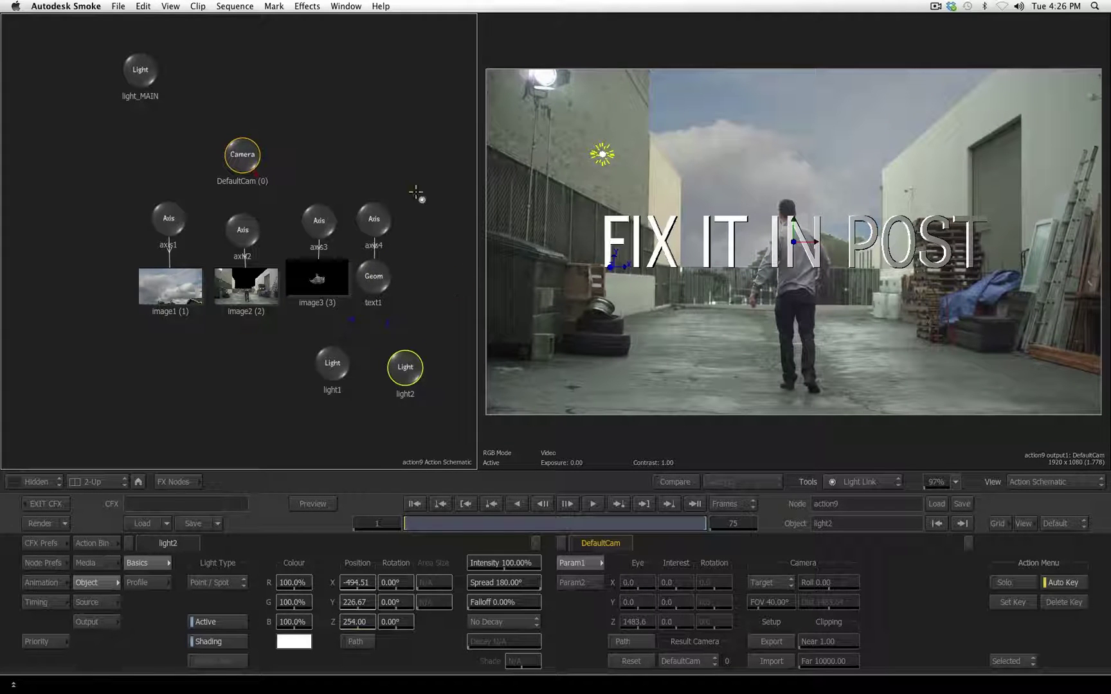
key(Escape)
Step: Move light2 to the upper right at X 492.43, Y 316.61, Z 183 and dim it to about 92%
drag(404, 367, 407, 358)
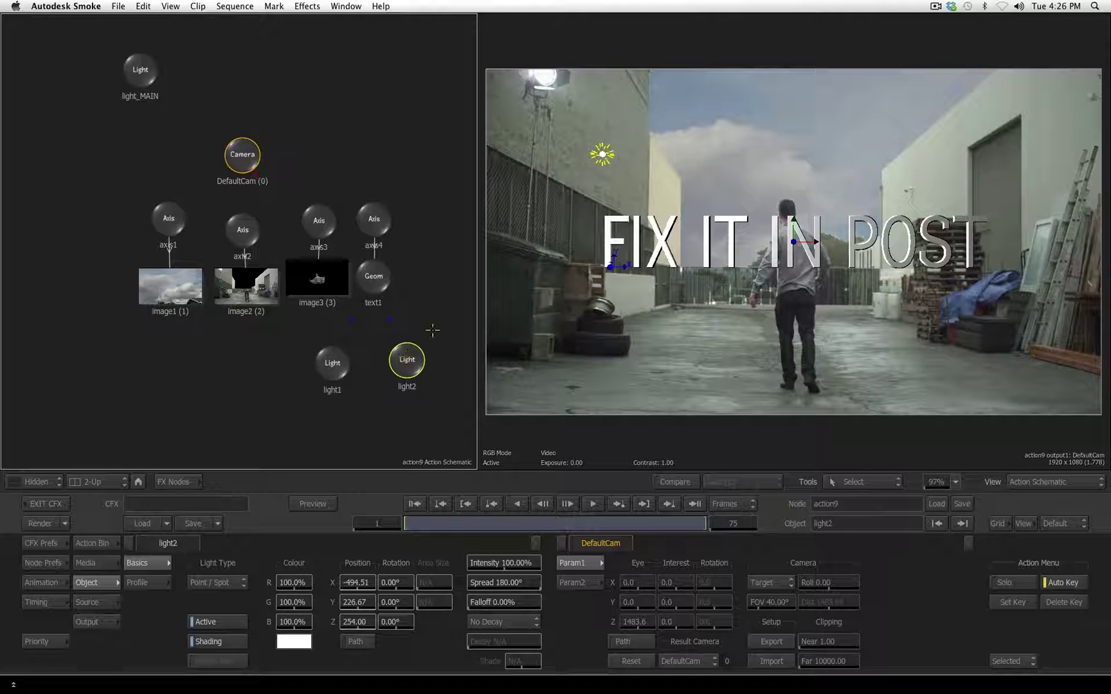
drag(612, 154, 1006, 143)
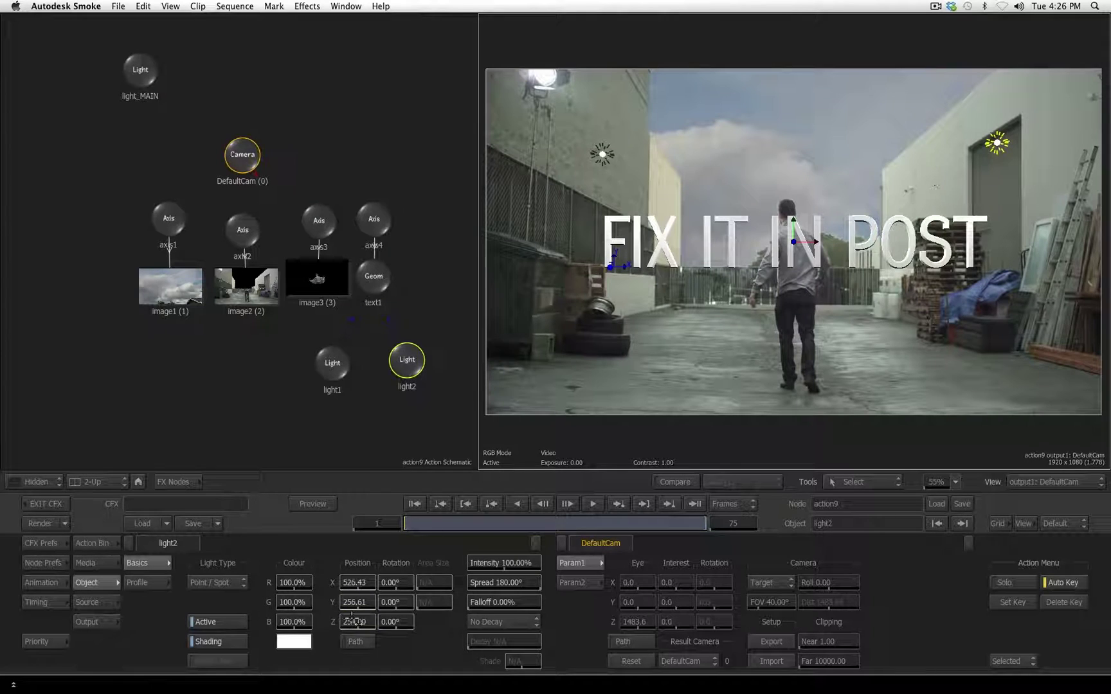
drag(356, 622, 363, 591)
mouse_move(502, 563)
mouse_down()
mouse_move(524, 560)
mouse_move(487, 567)
mouse_up()
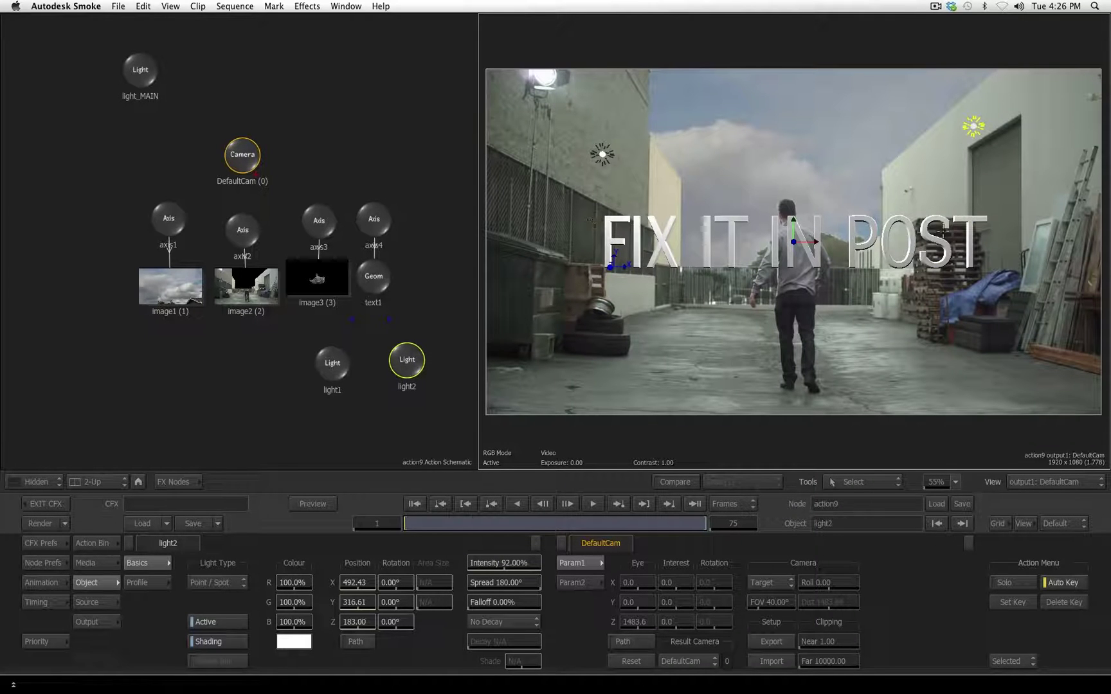
click(371, 277)
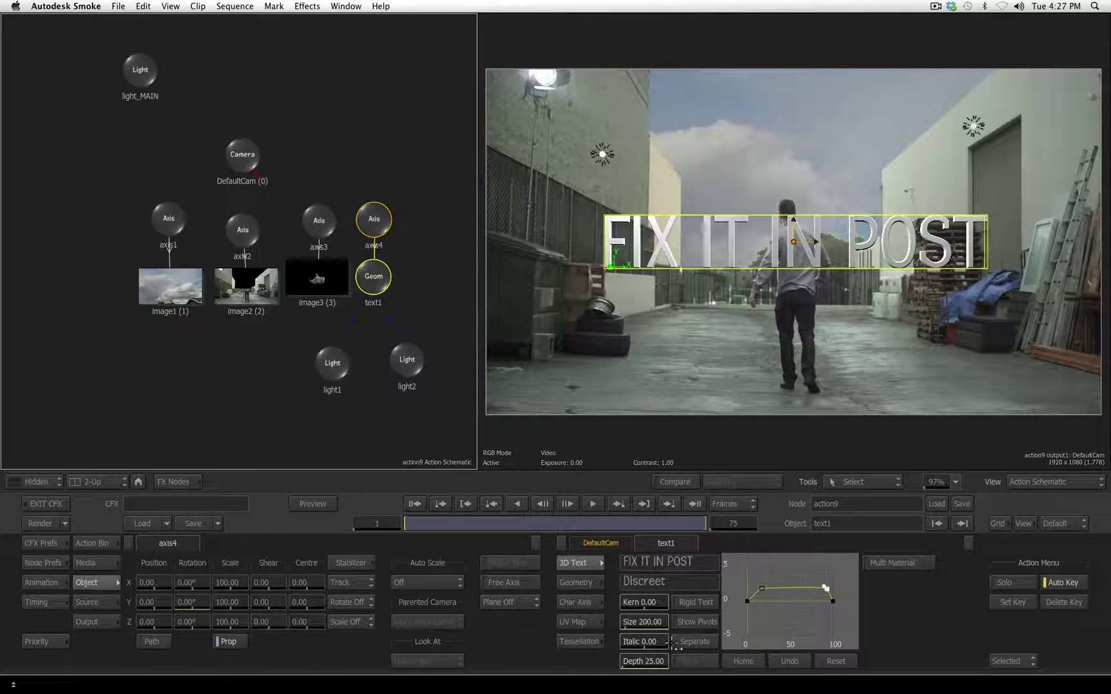
Step: Lower text1's diffuse colour from pure white to 94.5 on R, G and B
click(577, 582)
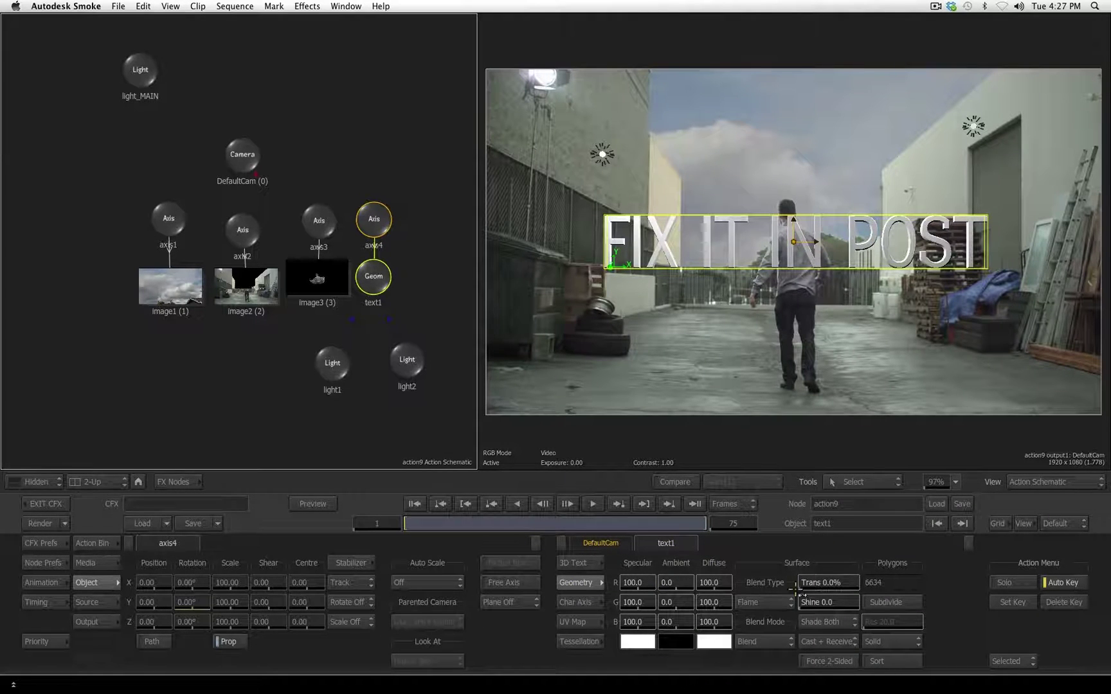
click(715, 641)
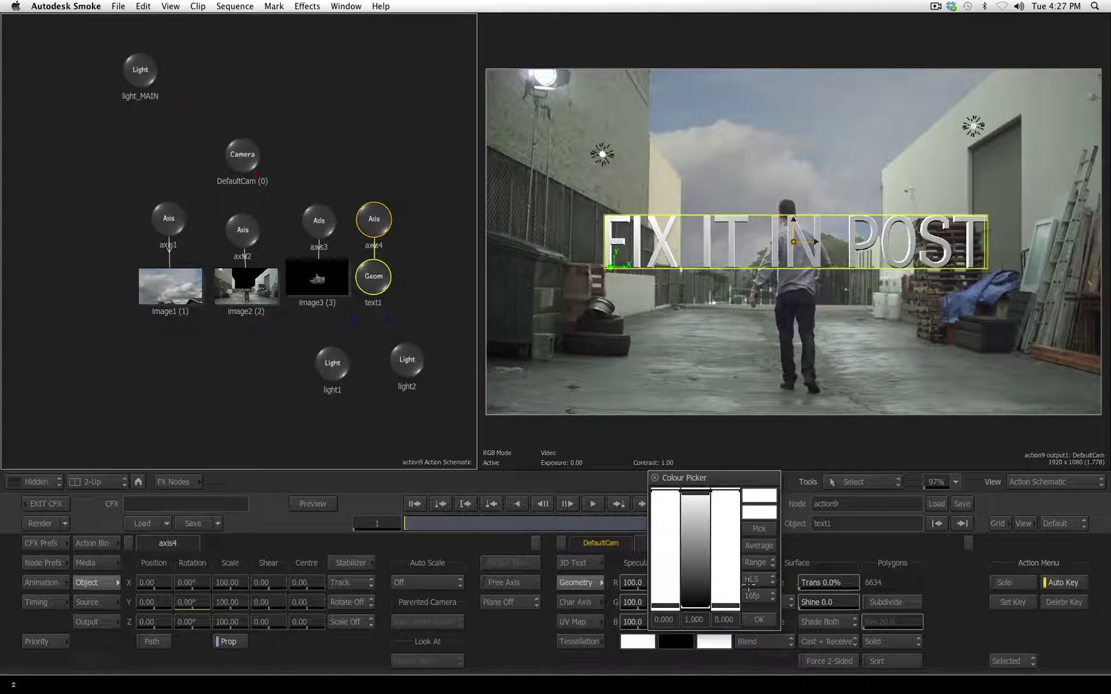
mouse_move(702, 495)
mouse_down()
mouse_move(707, 507)
mouse_move(700, 484)
mouse_move(692, 502)
mouse_up()
click(759, 619)
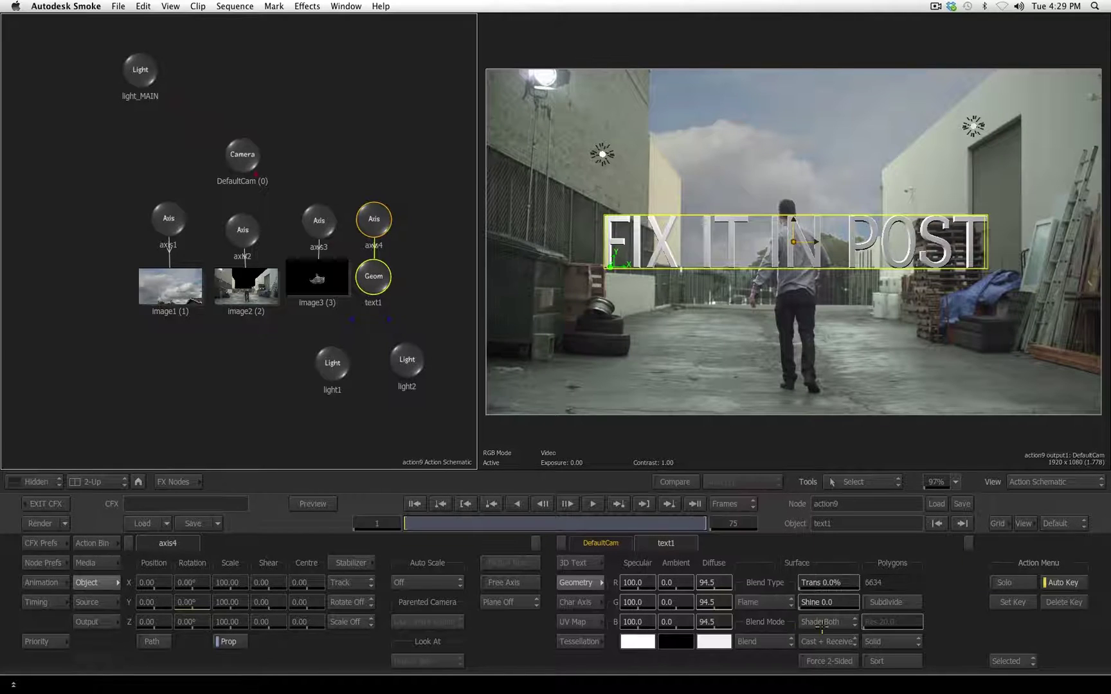
Step: Raise light1 to Y 383.67 and Z 441, beside the top-left wall lamp
click(333, 367)
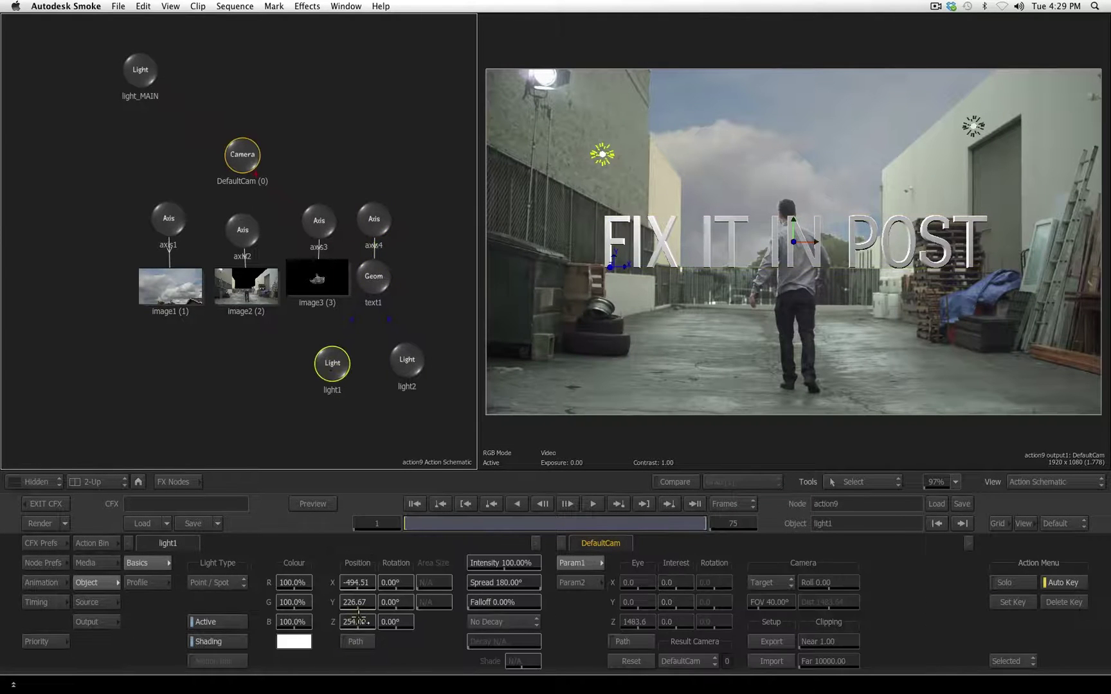
drag(358, 622, 434, 616)
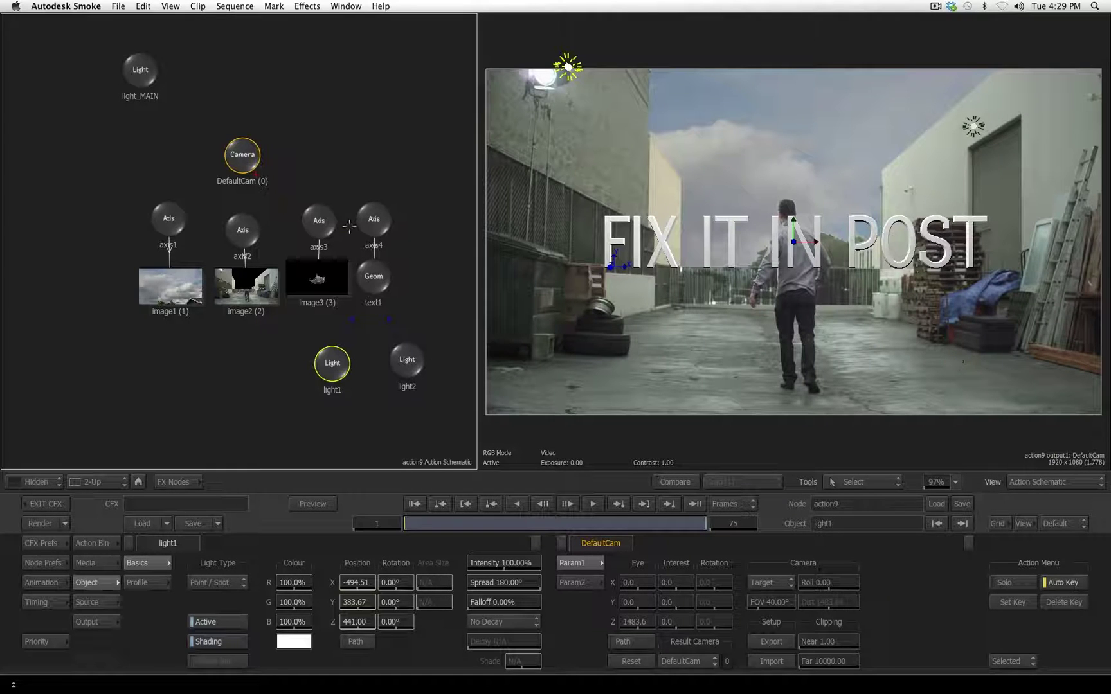
mouse_move(370, 219)
mouse_down()
mouse_move(367, 168)
mouse_move(376, 206)
mouse_up()
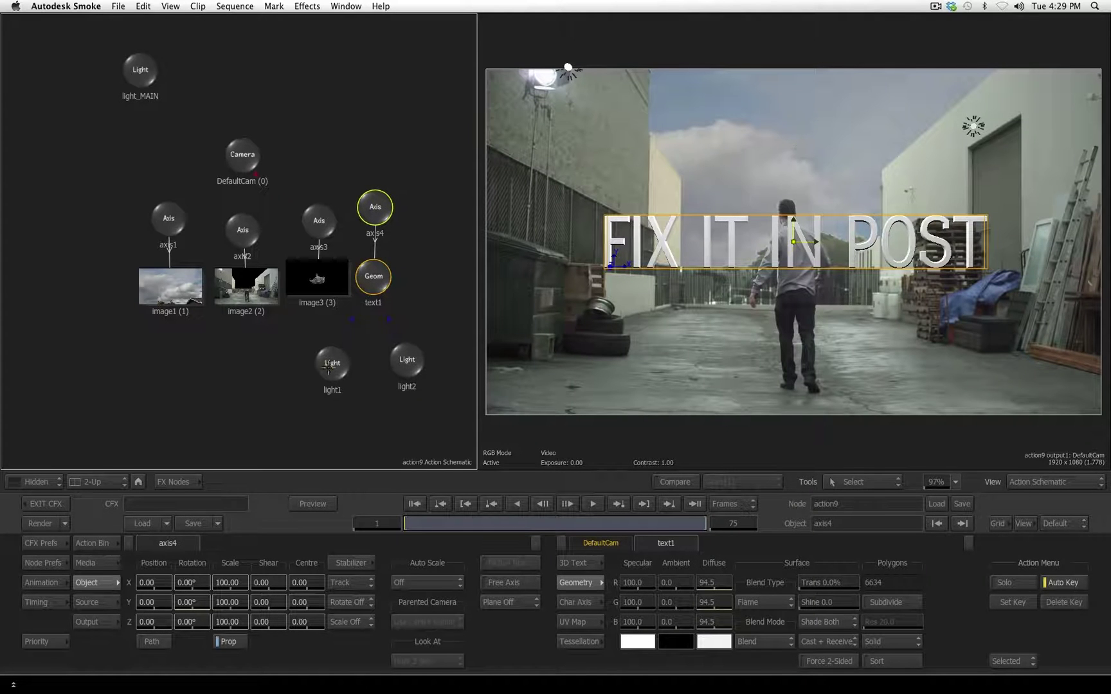
mouse_move(329, 366)
mouse_down()
mouse_move(336, 351)
mouse_move(326, 358)
mouse_move(336, 361)
mouse_up()
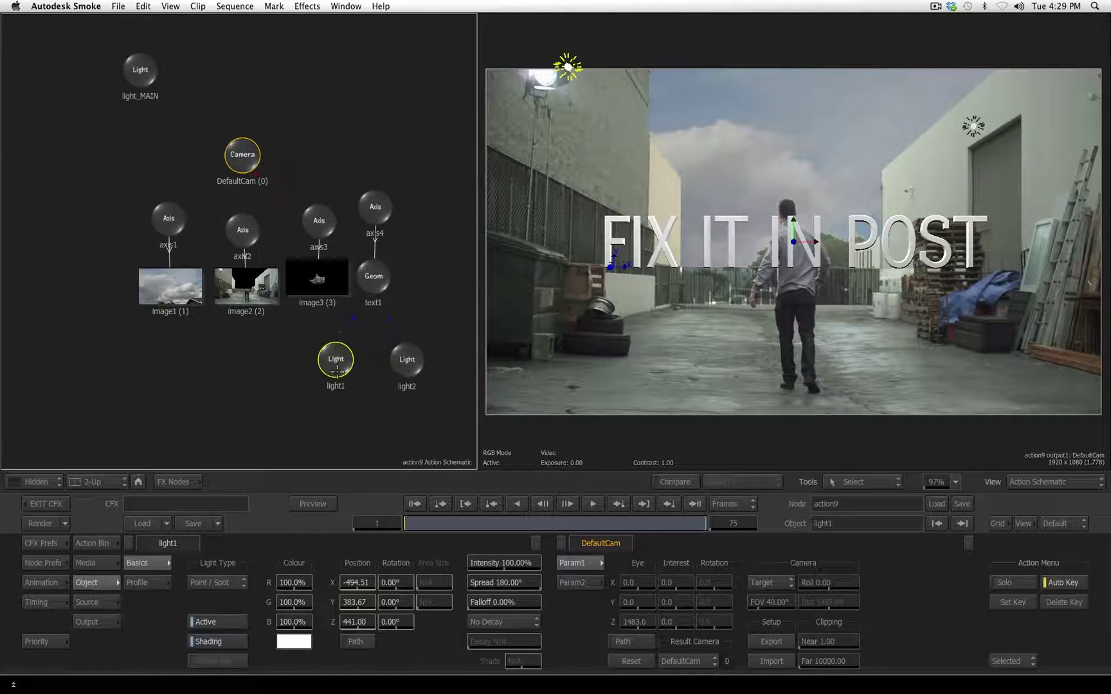
Step: Try a slight Y rotation on axis4, then undo it so the title faces camera
drag(374, 207, 371, 197)
drag(207, 602, 224, 611)
key(ctrl+z)
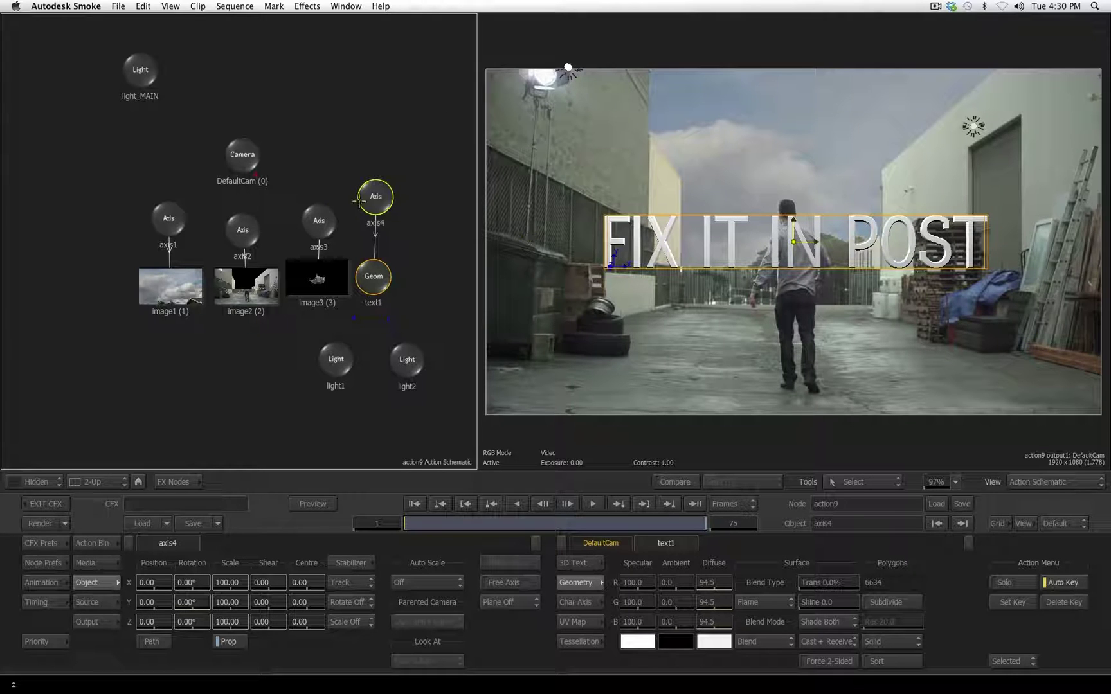
Step: Raise axis4 above text1 in the Action schematic and link light1 and light2 under it
drag(382, 201, 382, 163)
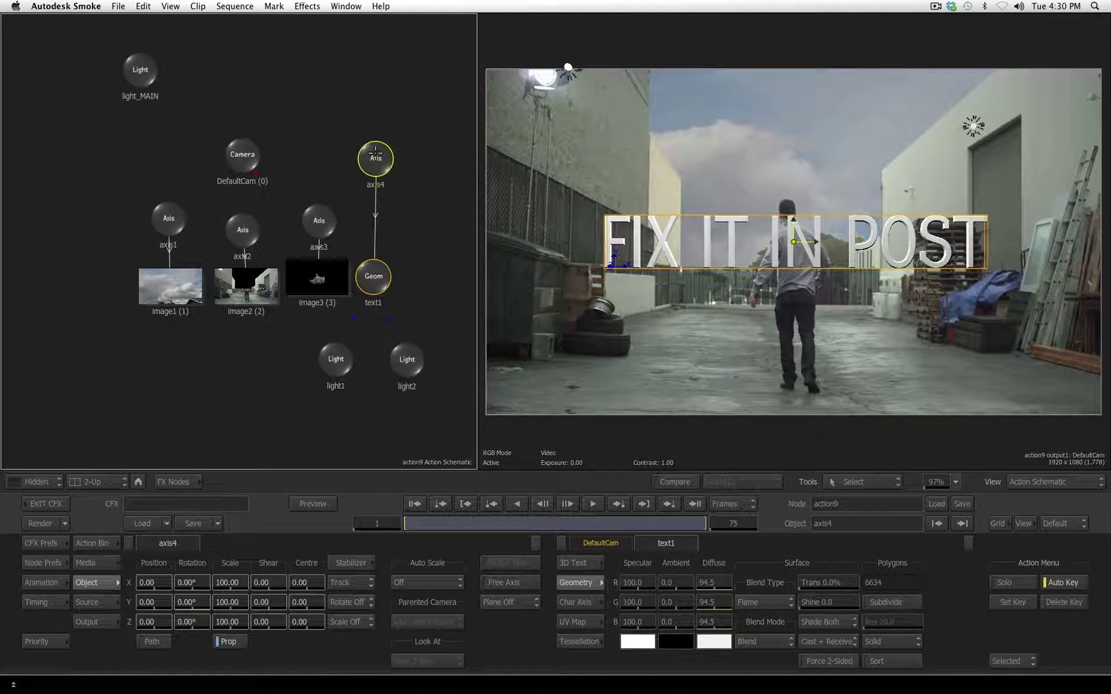
mouse_move(376, 162)
mouse_down()
mouse_move(364, 127)
mouse_move(375, 151)
mouse_up()
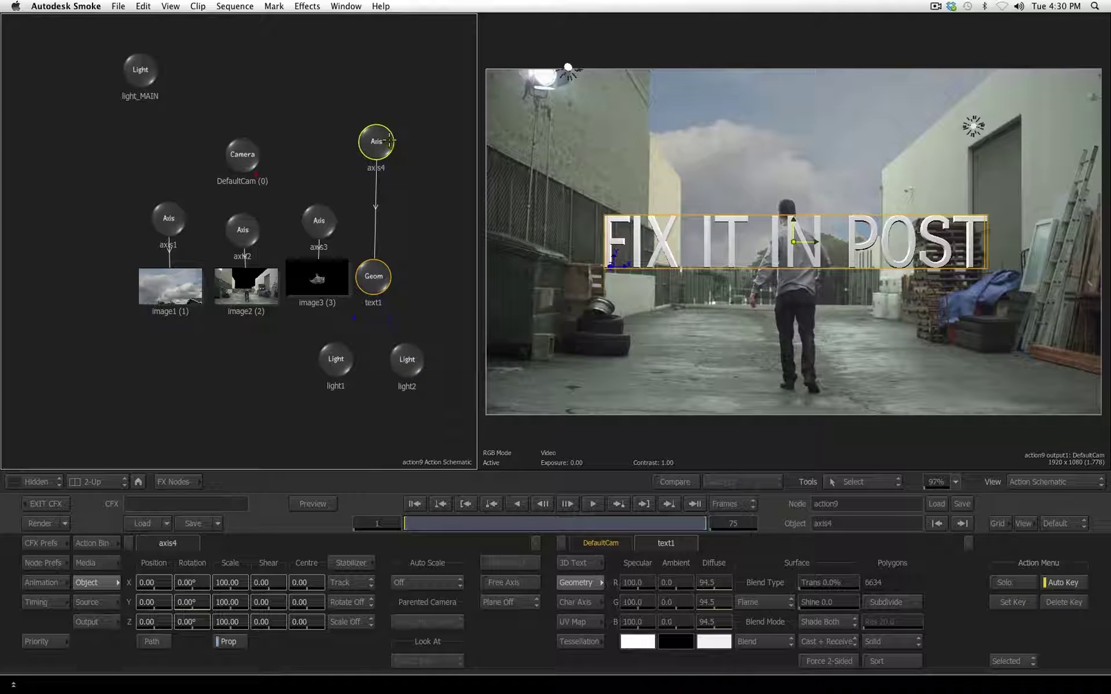
drag(390, 139, 408, 360)
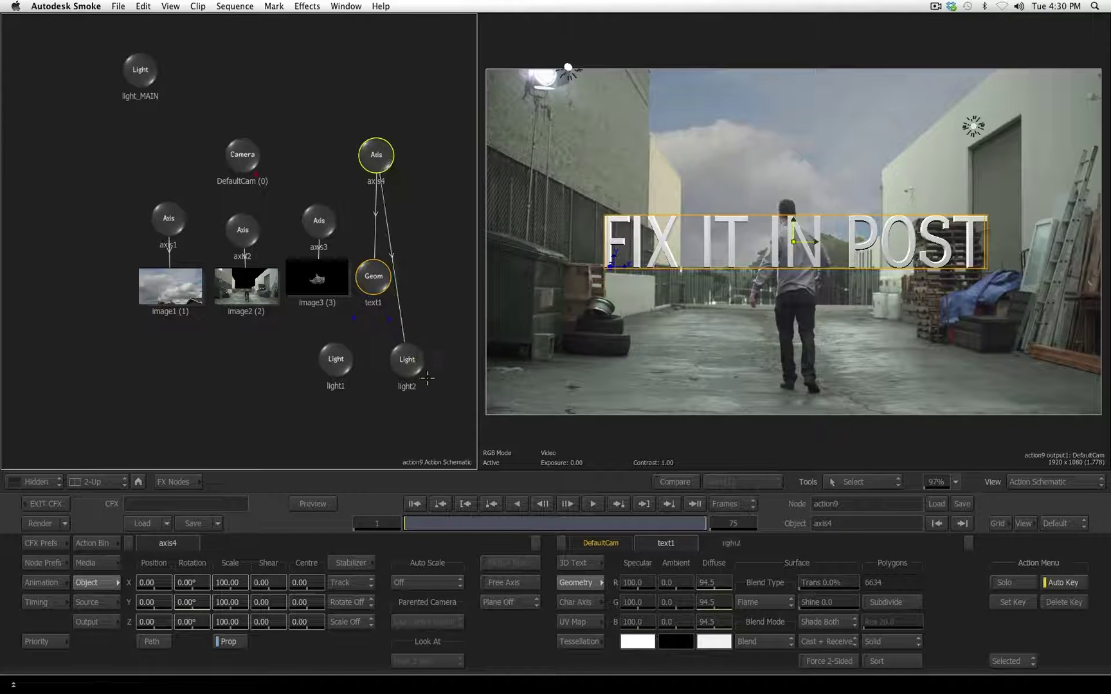
drag(367, 165, 337, 353)
scroll(350, 389, up, 5)
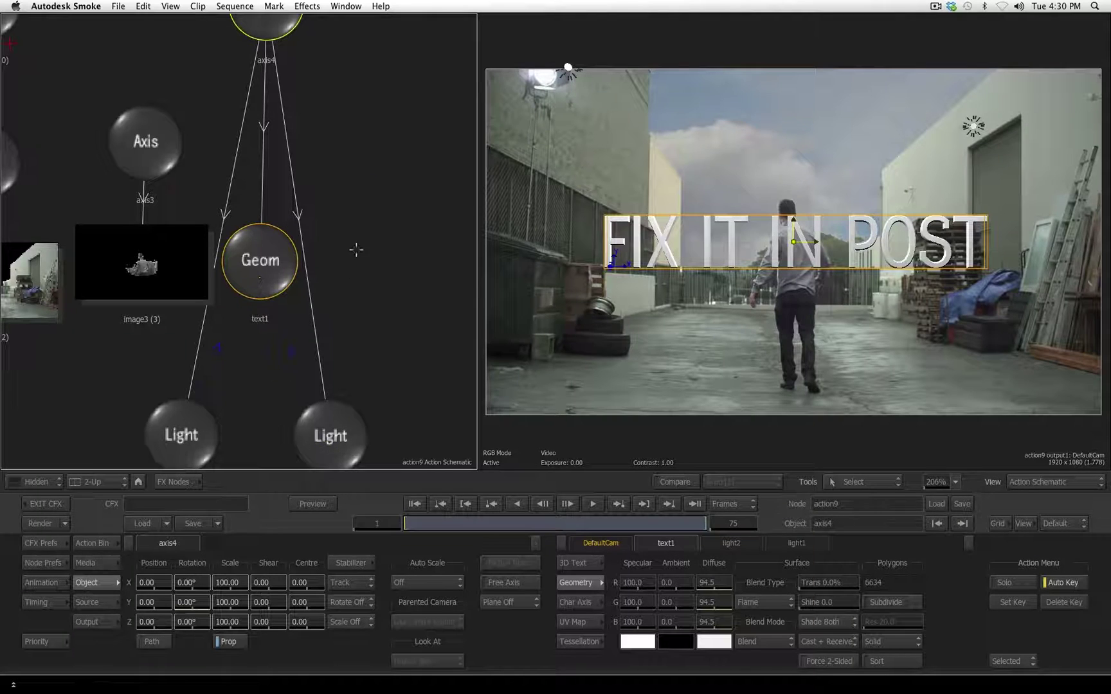
key(Home)
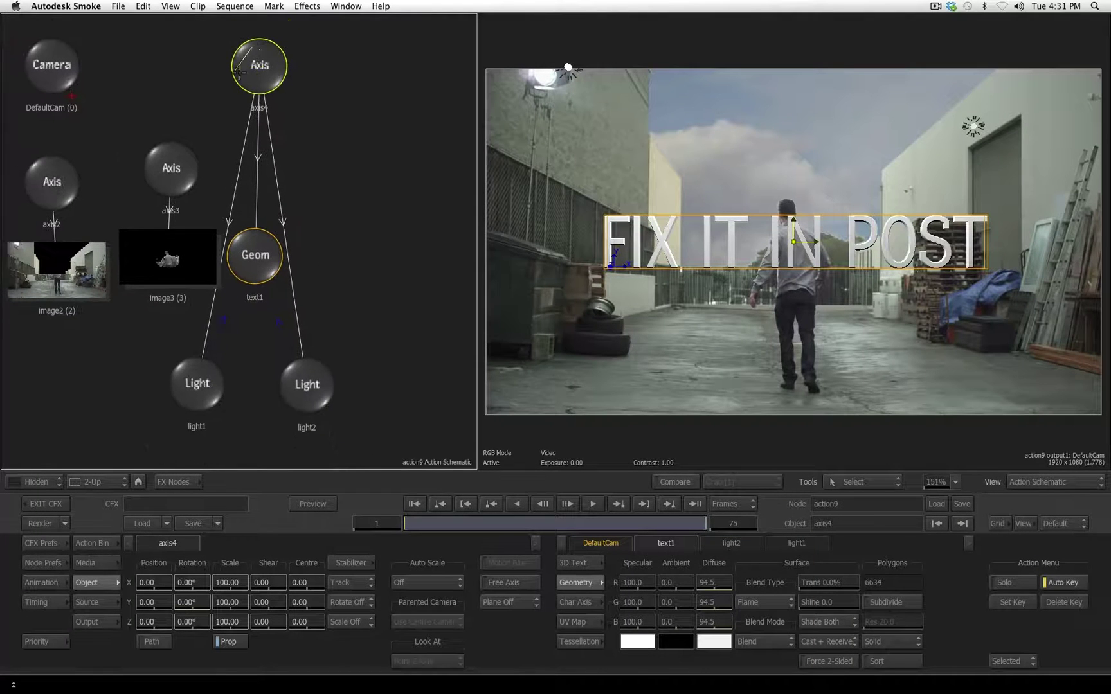
drag(254, 63, 249, 58)
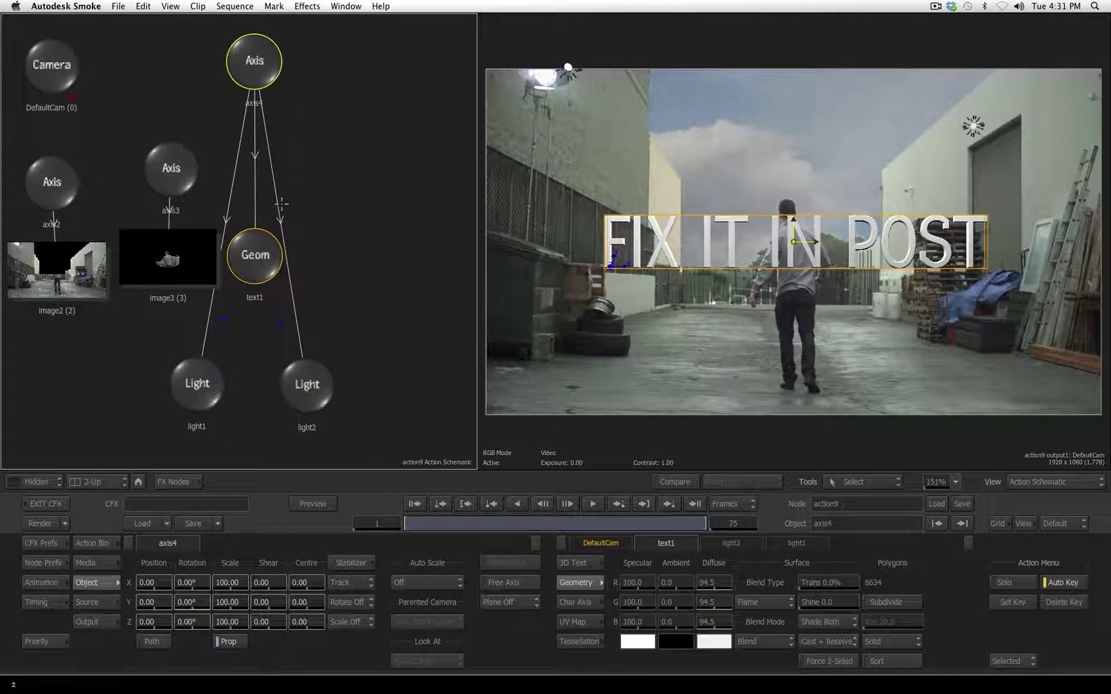
drag(248, 62, 249, 56)
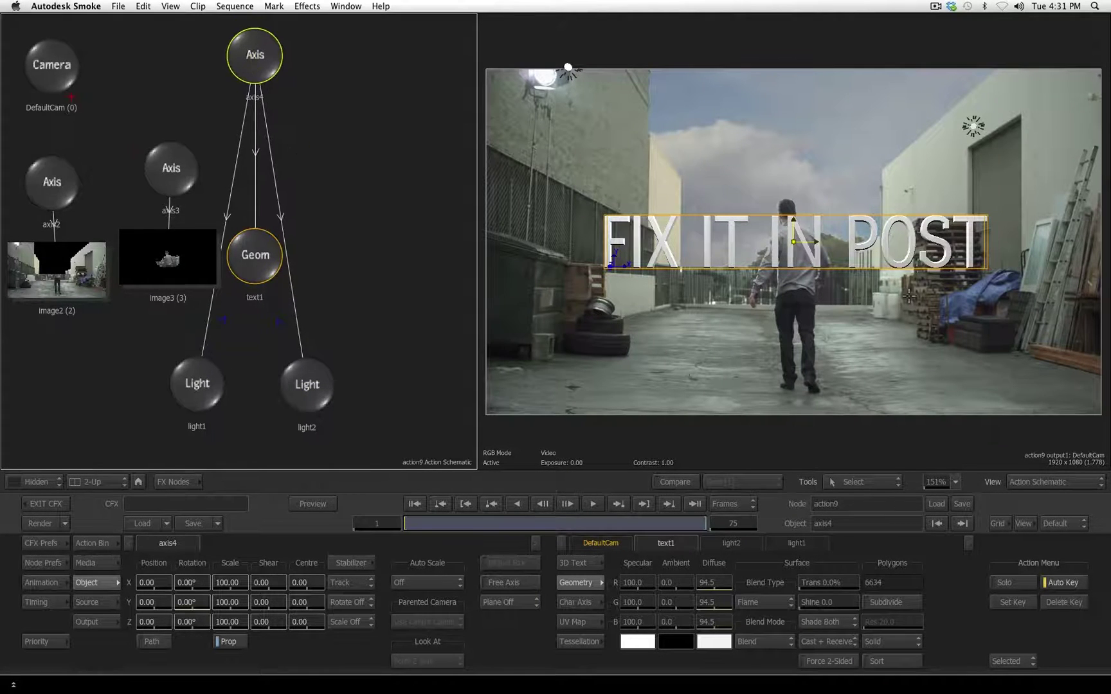
drag(191, 603, 238, 622)
Step: Zoom the Action schematic out to show all nodes and move the camera node aside
click(955, 481)
click(958, 476)
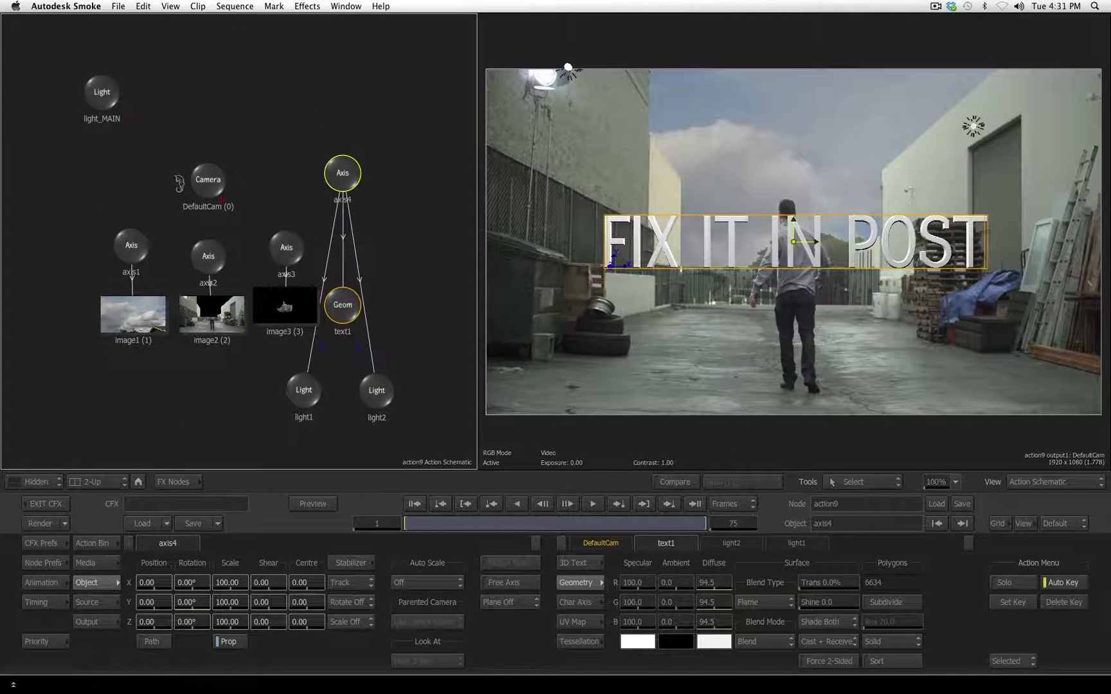
drag(214, 174, 112, 163)
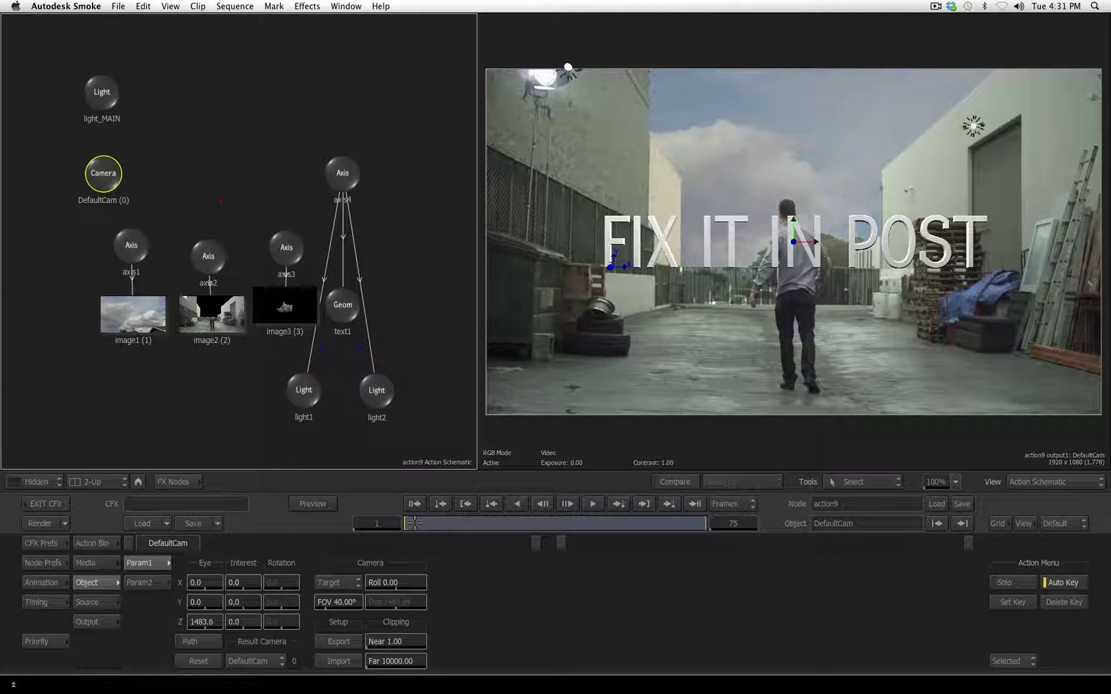
Step: Scrub and play the shot from frame one to check the text, then select axis4
drag(482, 523, 700, 532)
key(Home)
key(space)
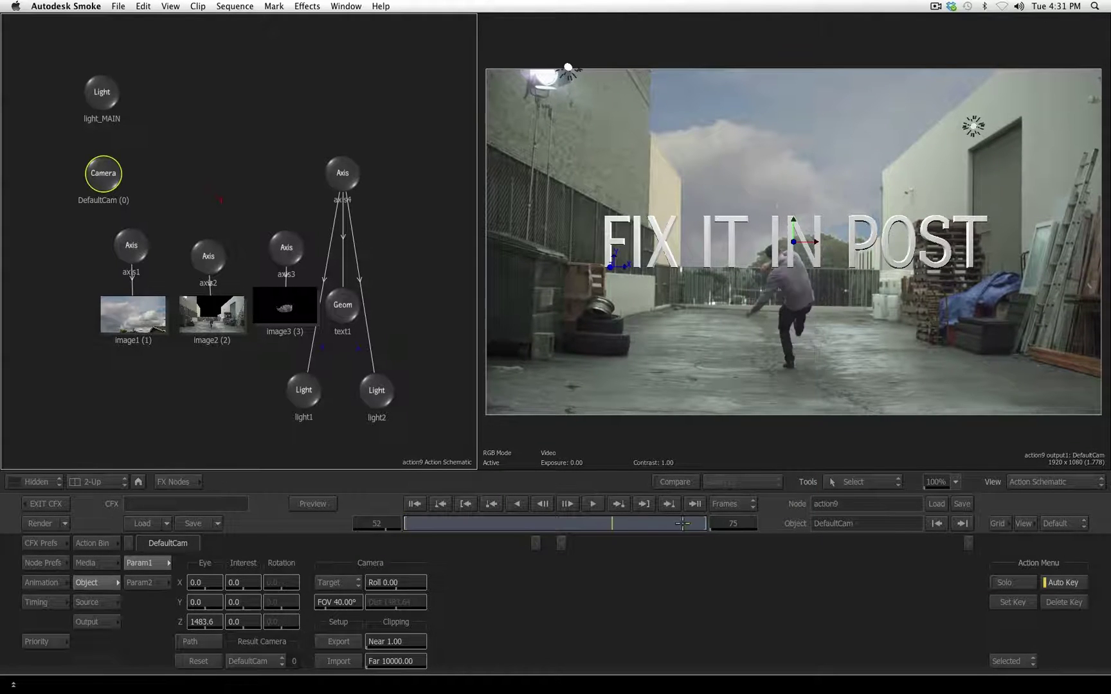
drag(672, 524, 425, 528)
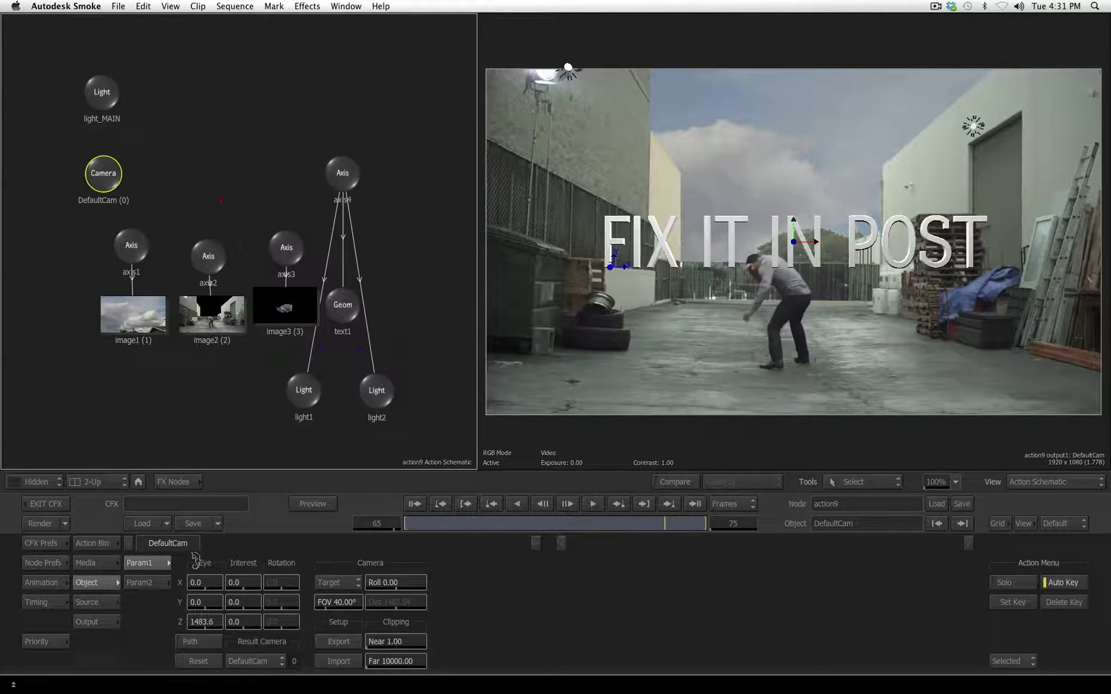
key(Home)
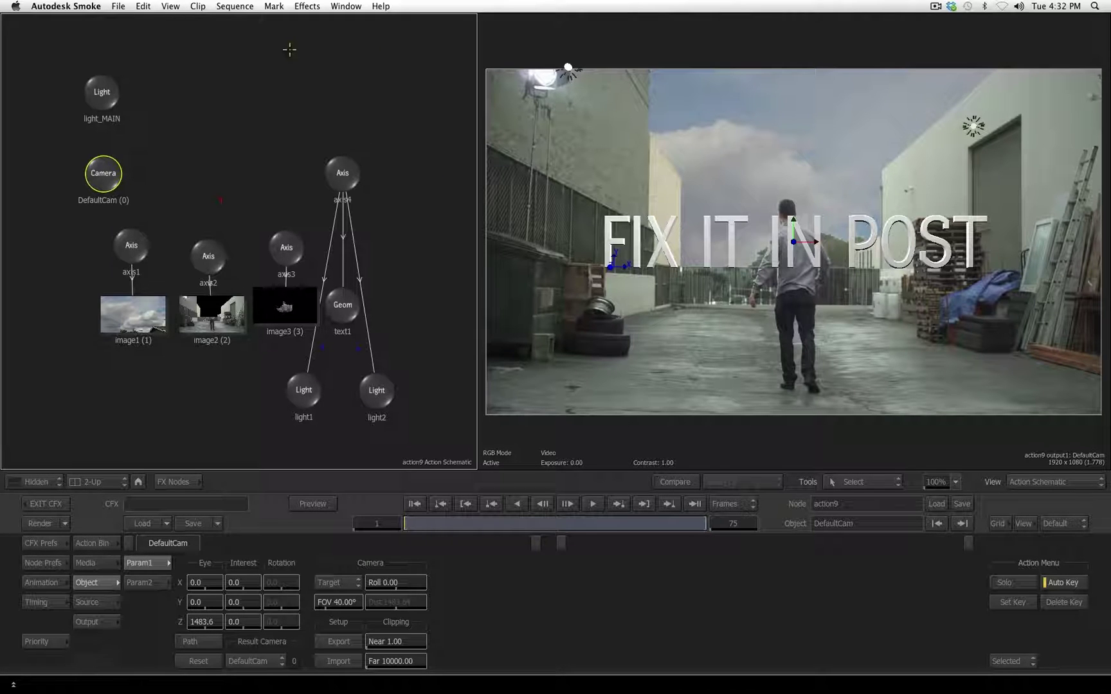
mouse_move(131, 245)
mouse_down()
mouse_move(142, 240)
mouse_move(130, 254)
mouse_up()
drag(344, 164, 342, 204)
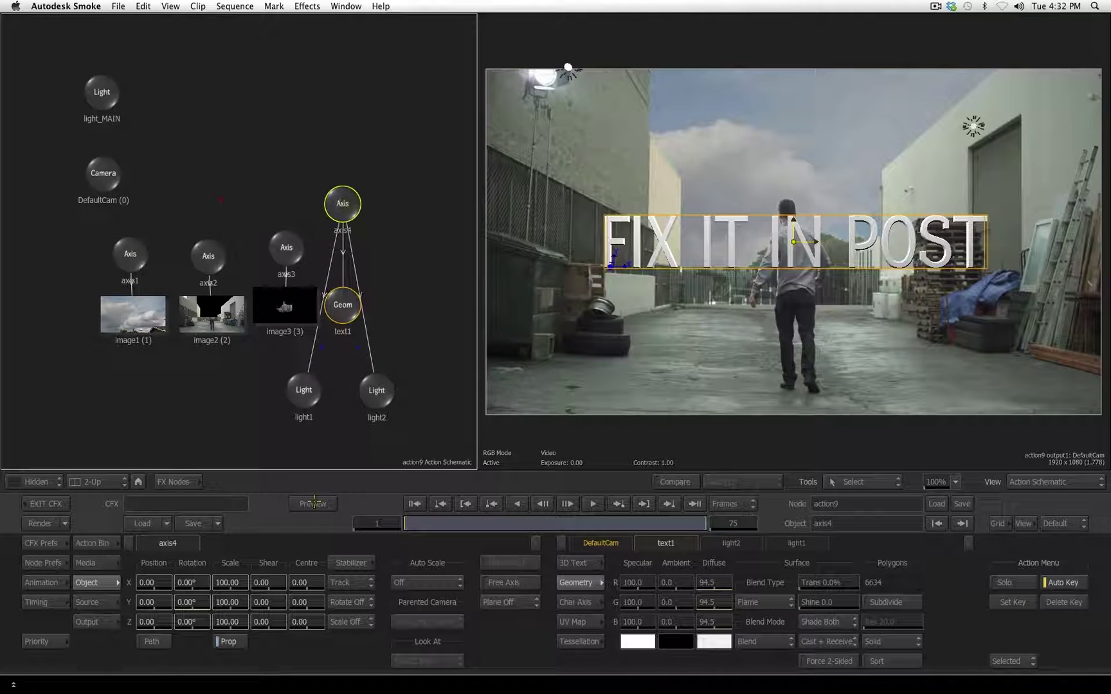
Step: Add a new Axis node from the Action Bin into the schematic and show its parameters
click(96, 544)
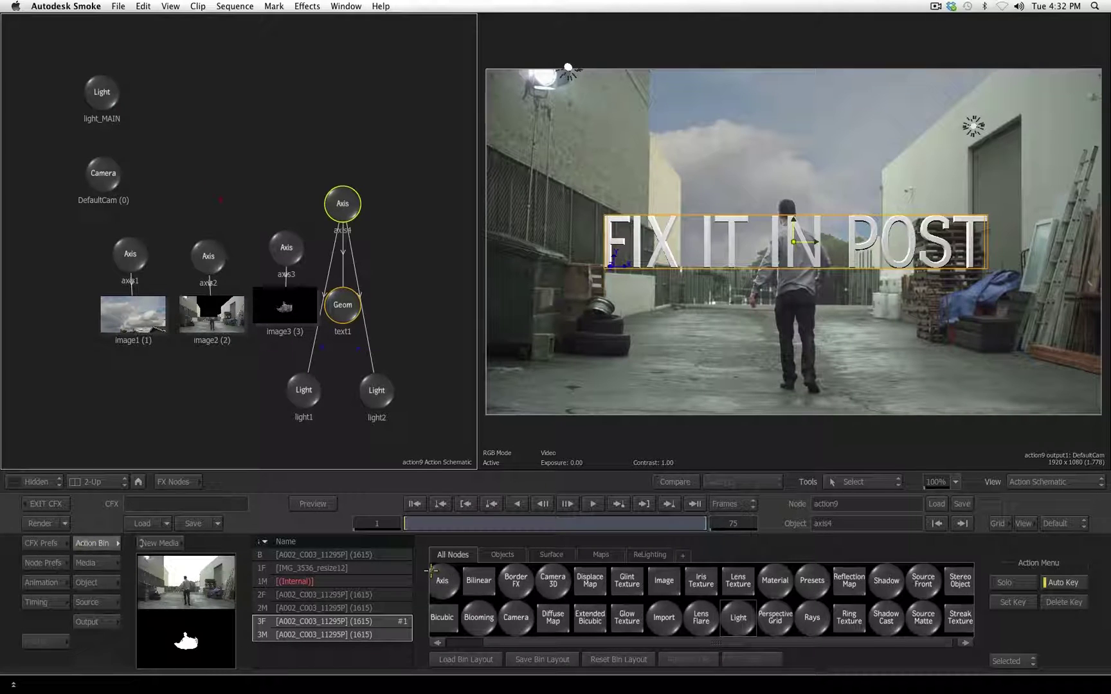
drag(499, 642, 409, 646)
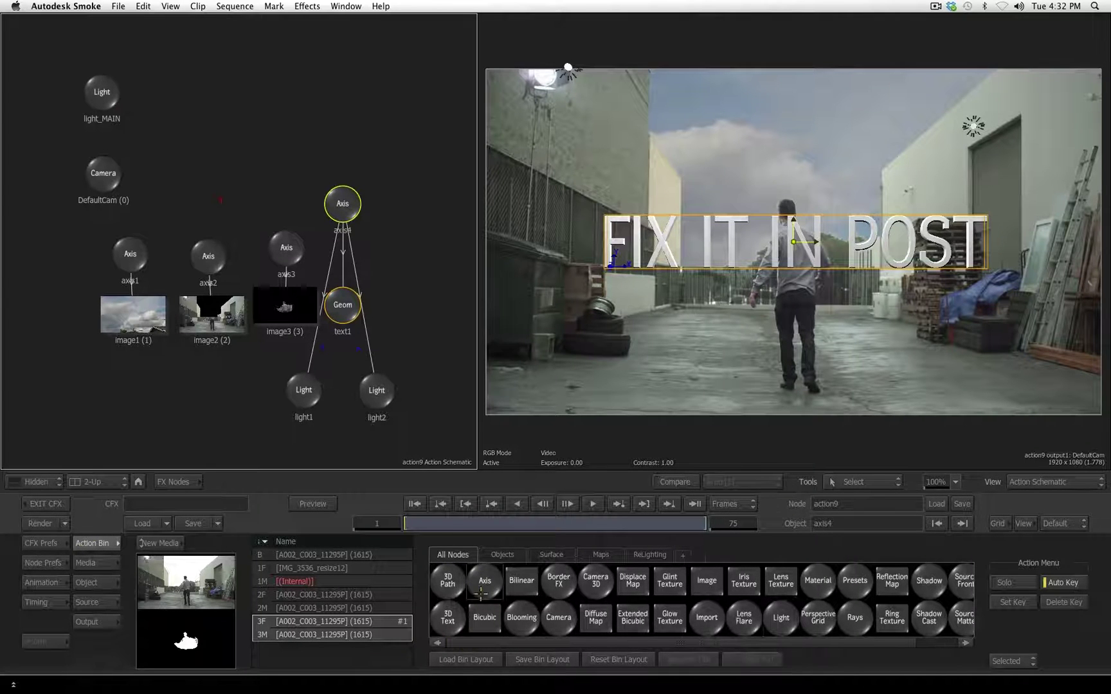
drag(485, 580, 372, 88)
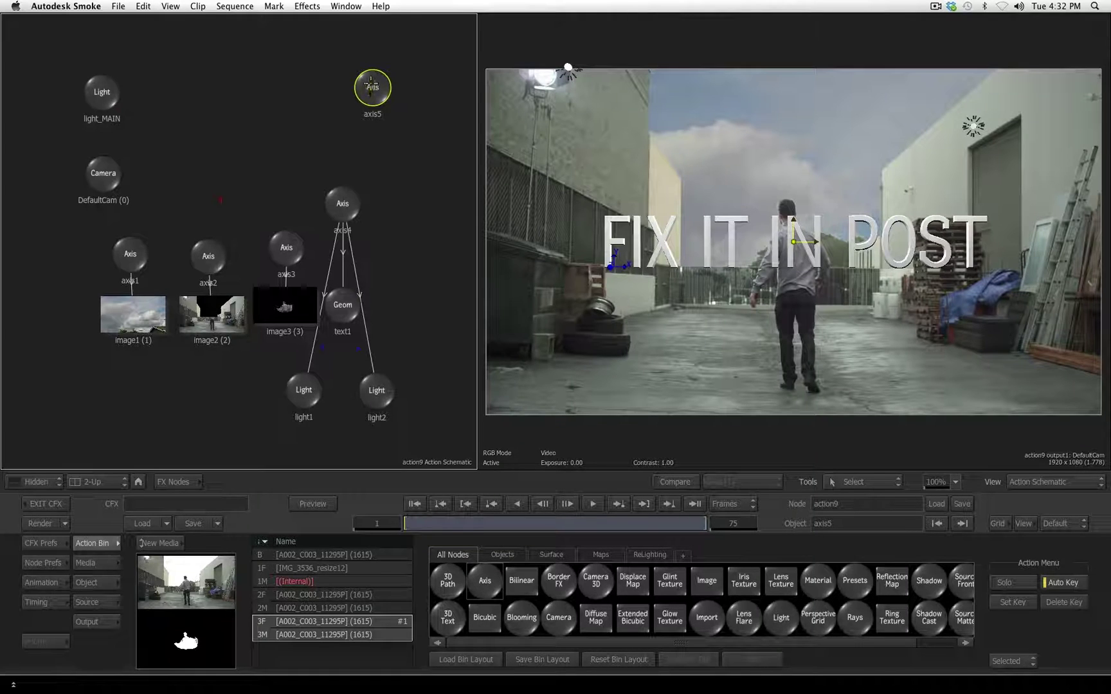
double_click(372, 87)
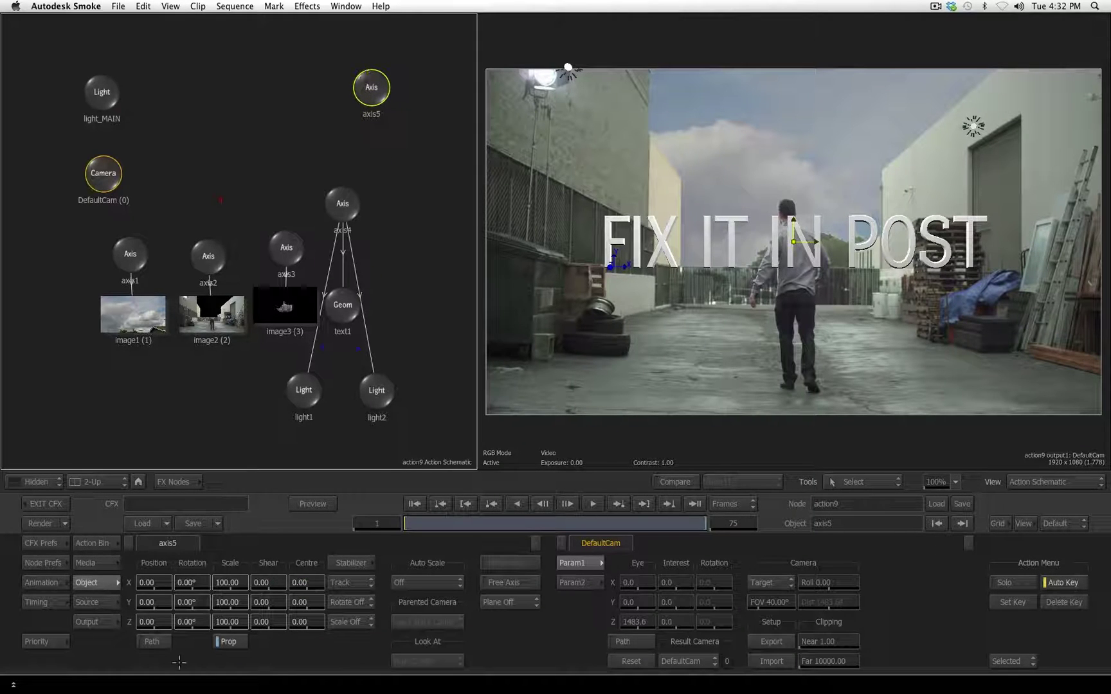
Step: Rename the new axis to TRACK and switch its tracking to Rotate On
click(865, 524)
drag(864, 524, 780, 525)
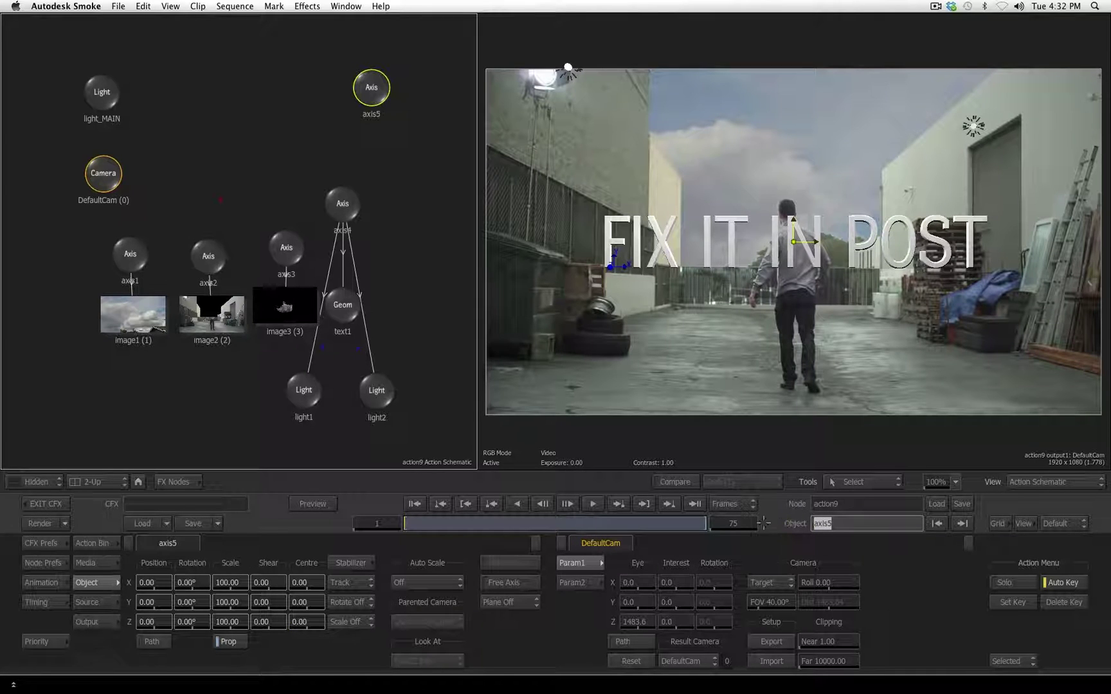
text(TRACK)
key(Return)
mouse_move(372, 88)
mouse_down()
mouse_move(340, 113)
mouse_move(361, 88)
mouse_up()
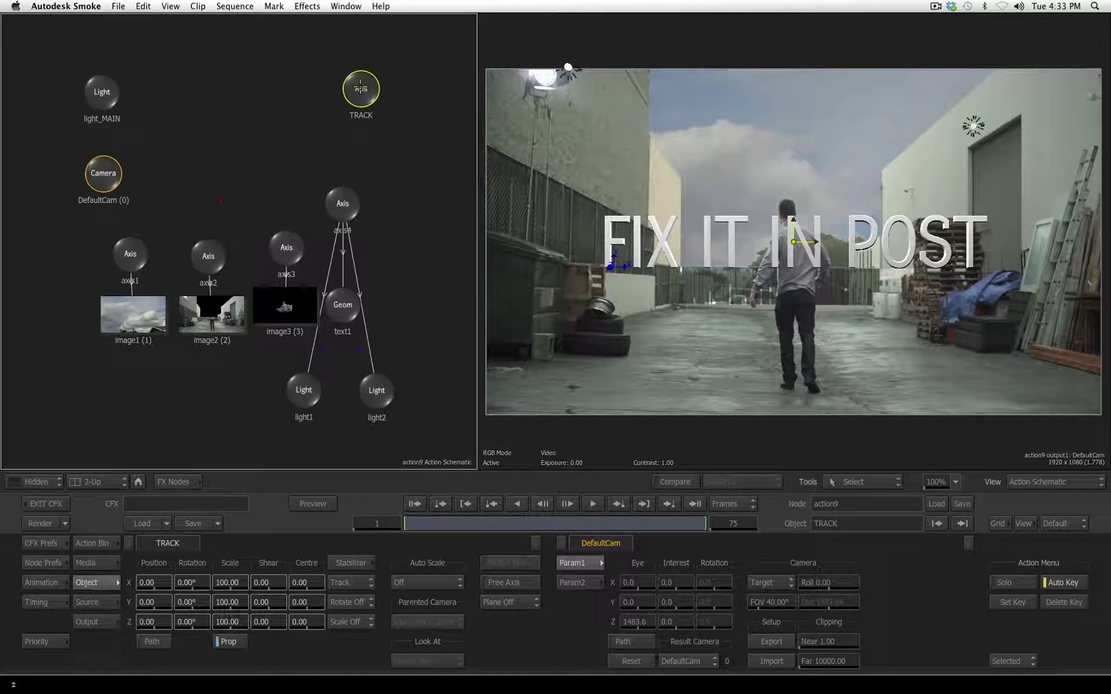
click(359, 602)
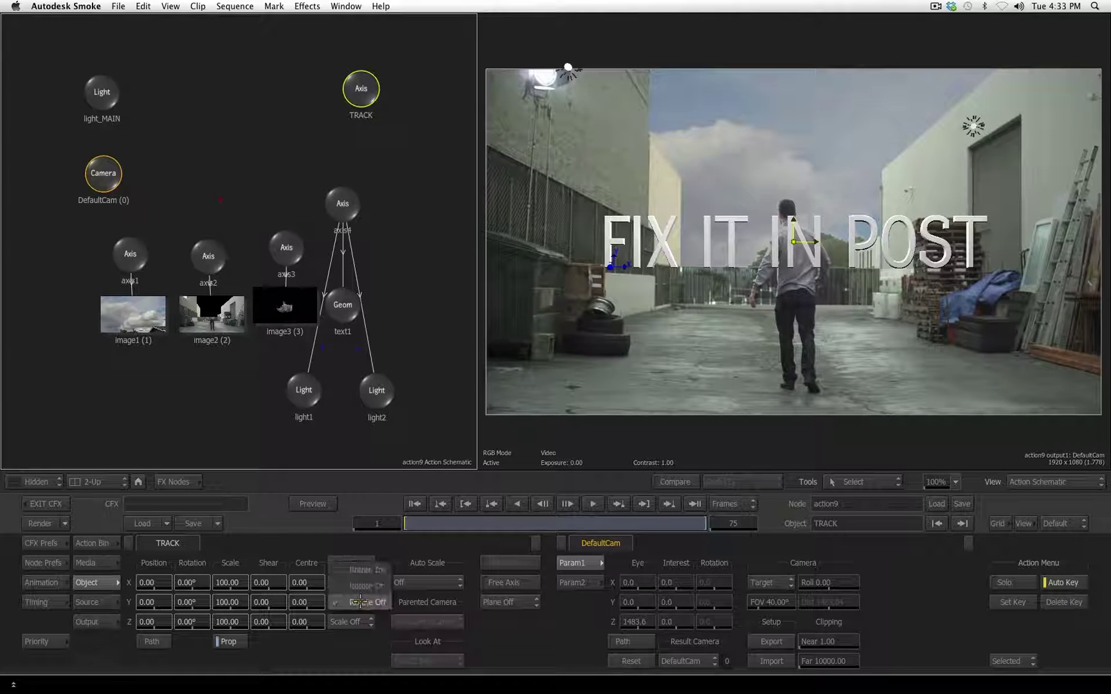
click(386, 601)
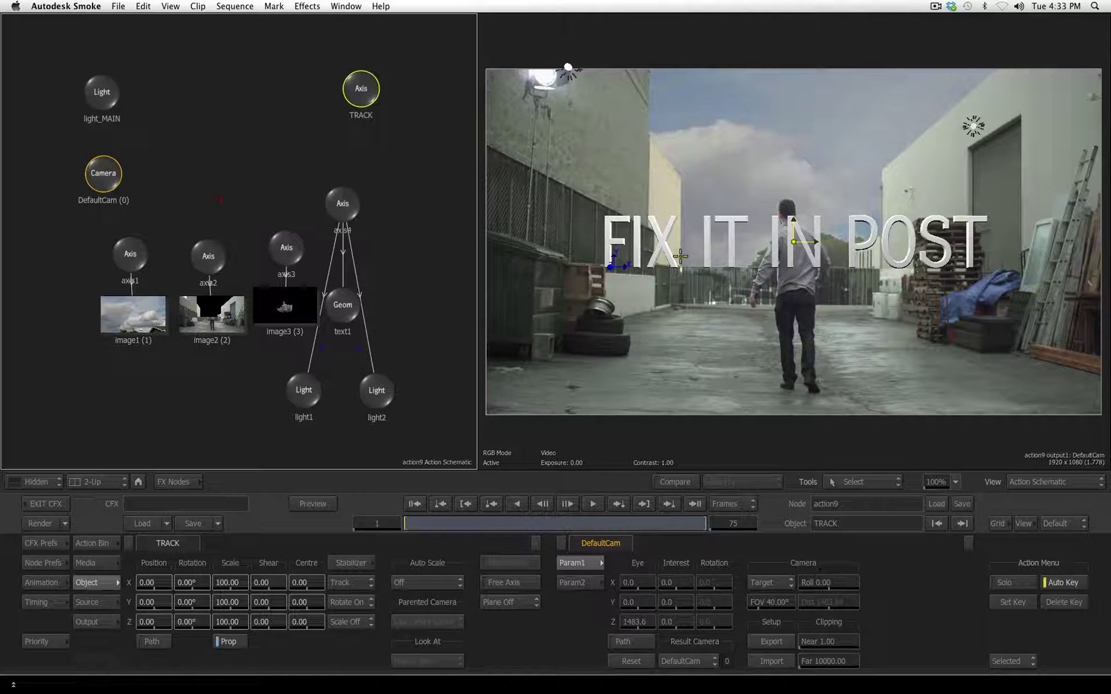
click(84, 563)
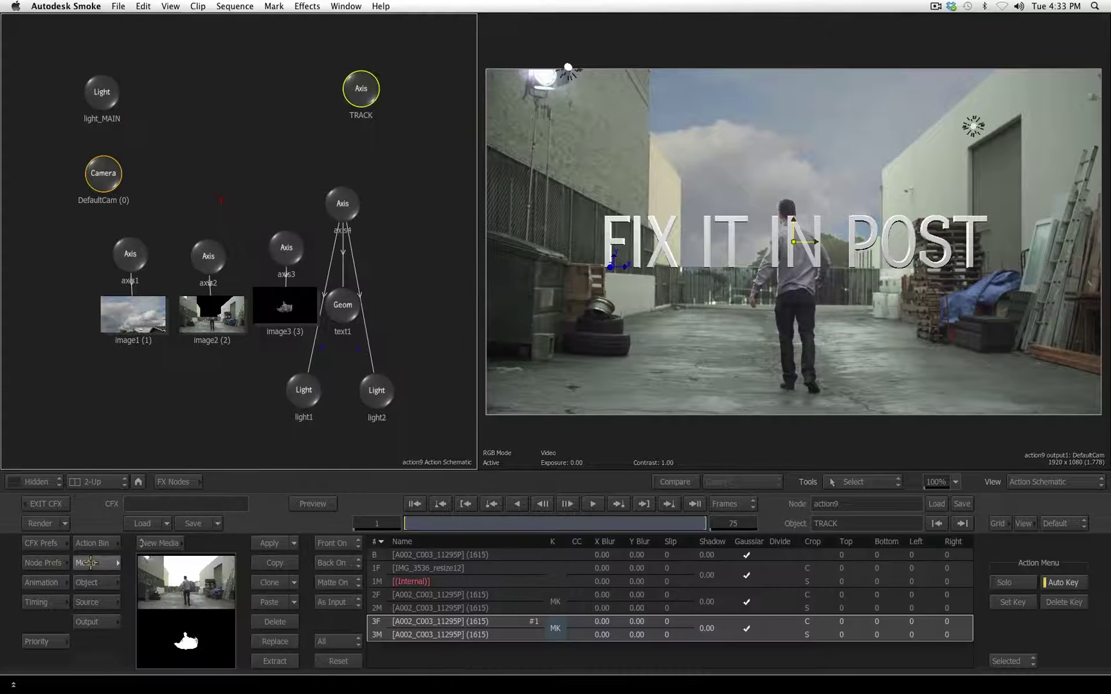
click(454, 556)
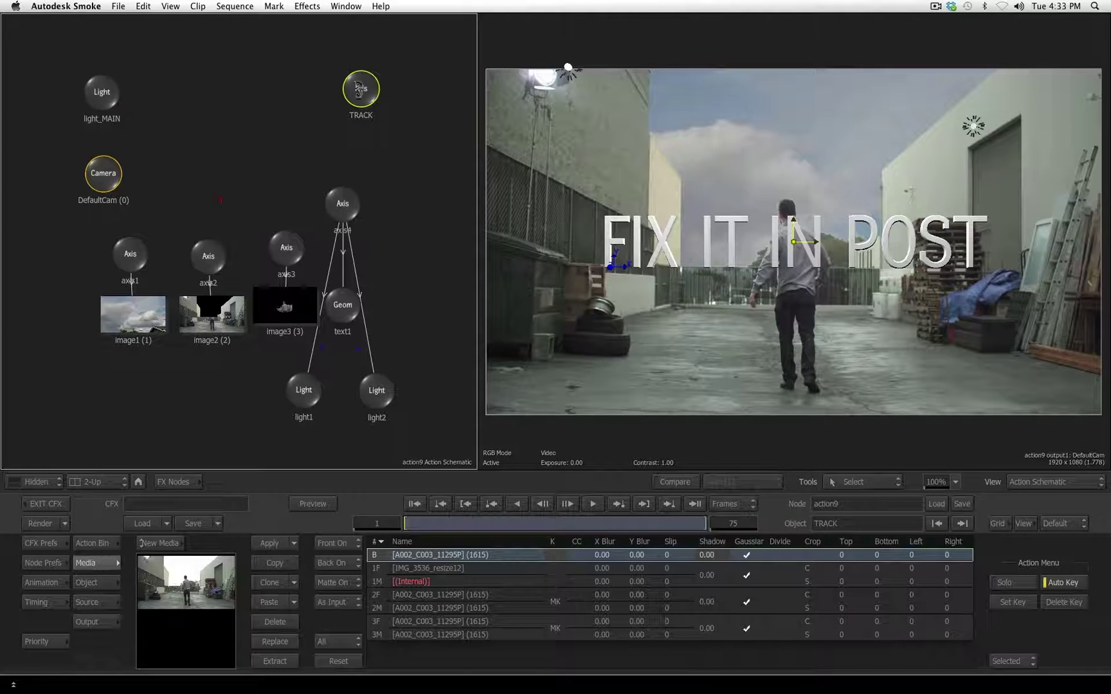
mouse_move(360, 90)
mouse_down()
mouse_move(380, 51)
mouse_move(367, 93)
mouse_up()
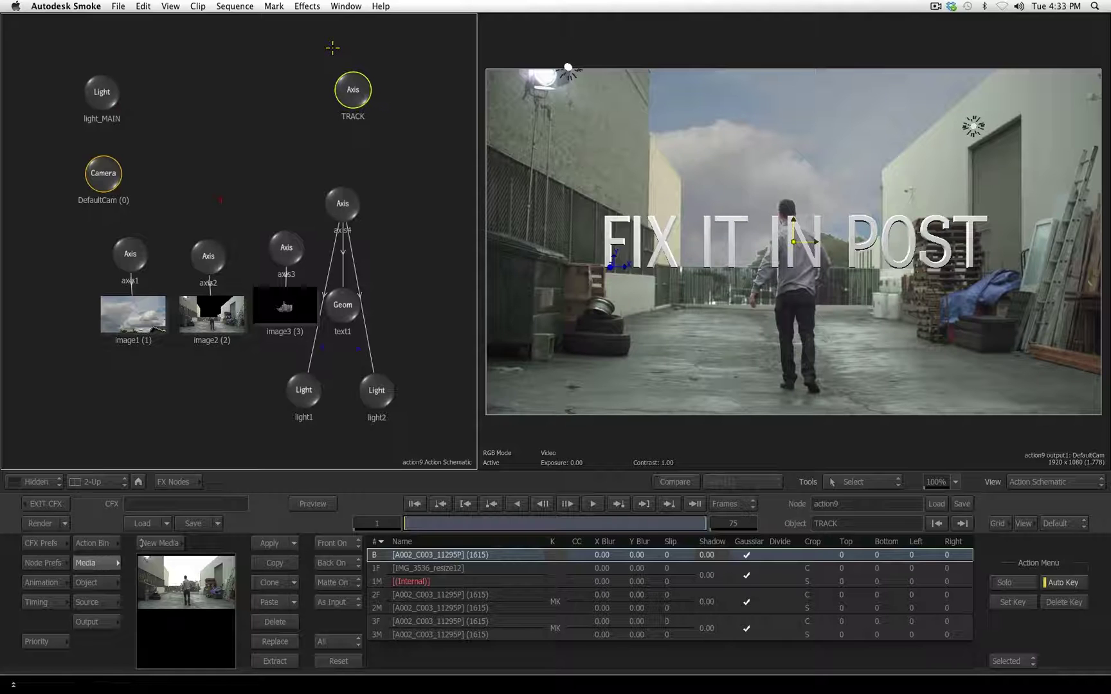
click(87, 583)
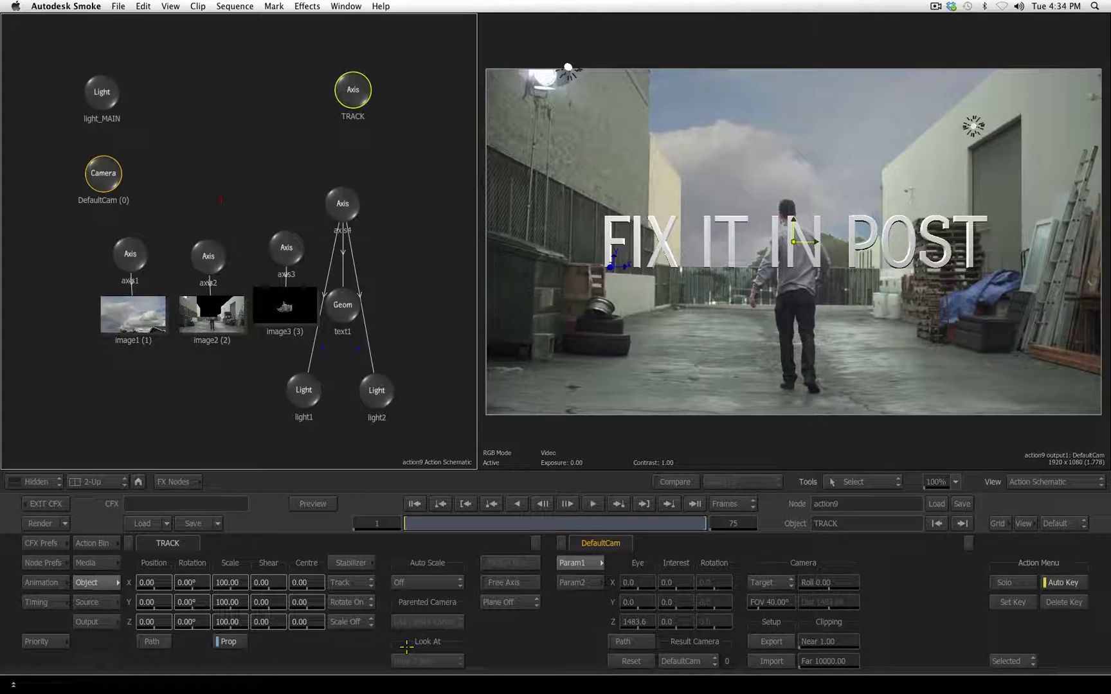
click(90, 543)
click(90, 563)
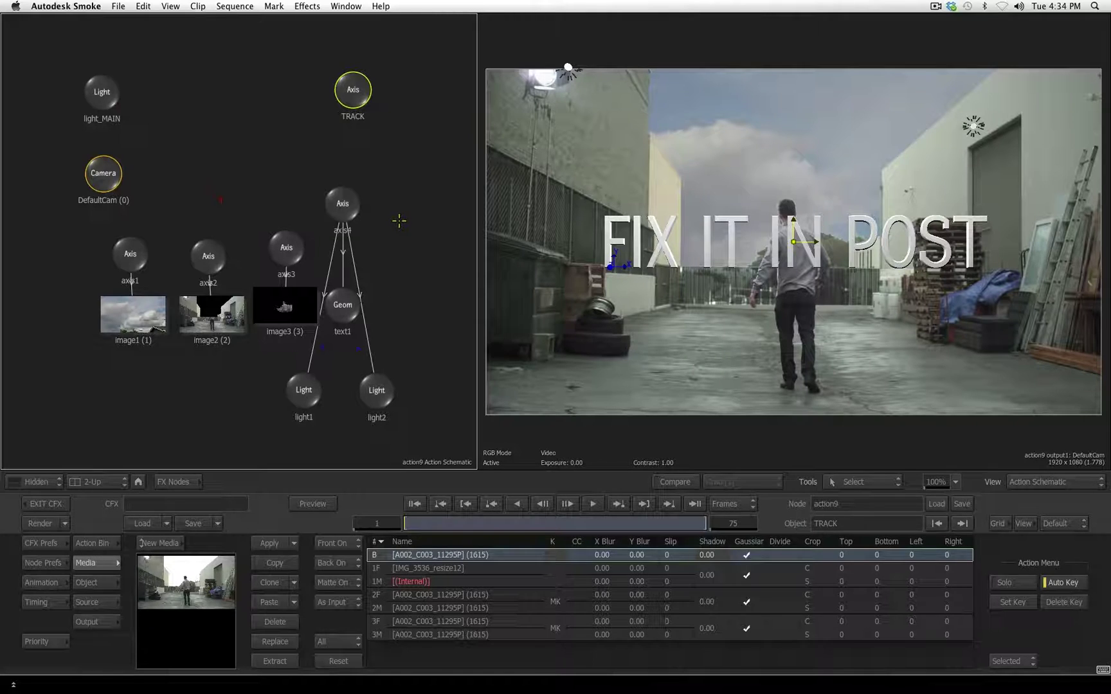
key(Escape)
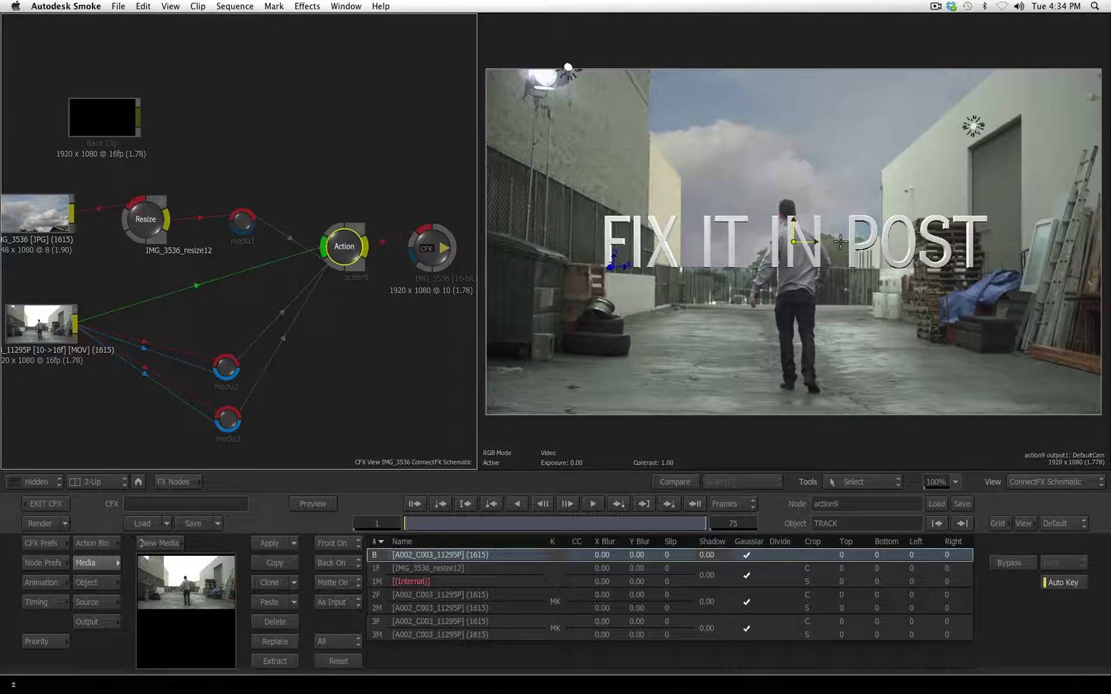
double_click(340, 281)
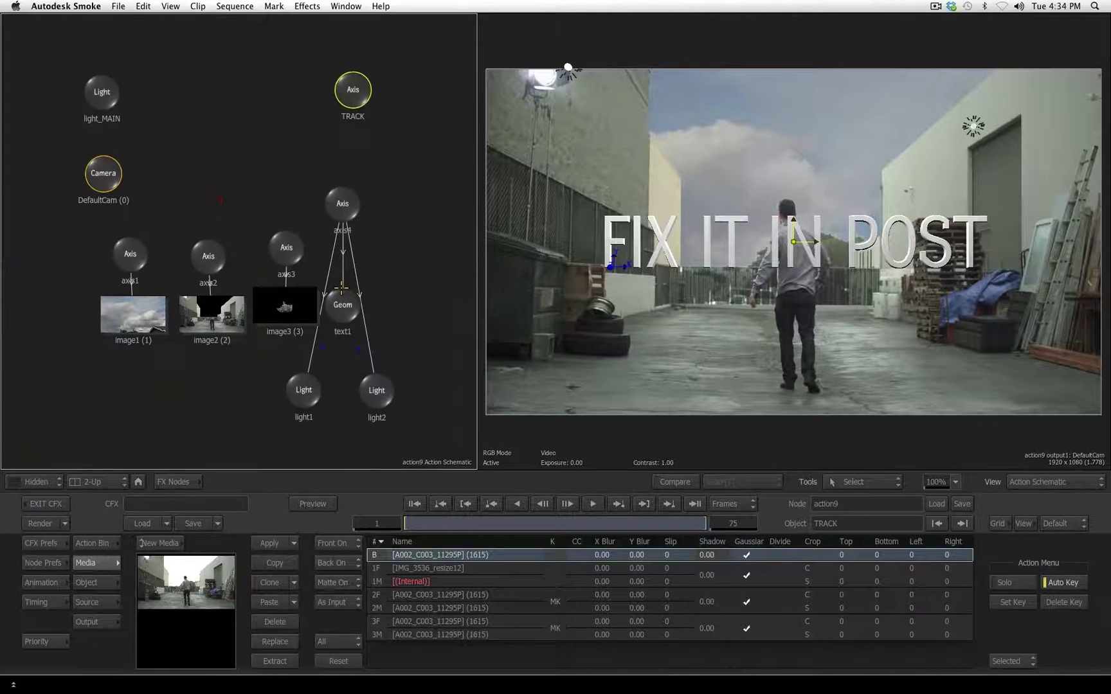
Step: Select the TRACK axis and open its Stabilizer on the alley clip
mouse_move(341, 90)
mouse_down()
mouse_move(302, 97)
mouse_move(340, 94)
mouse_up()
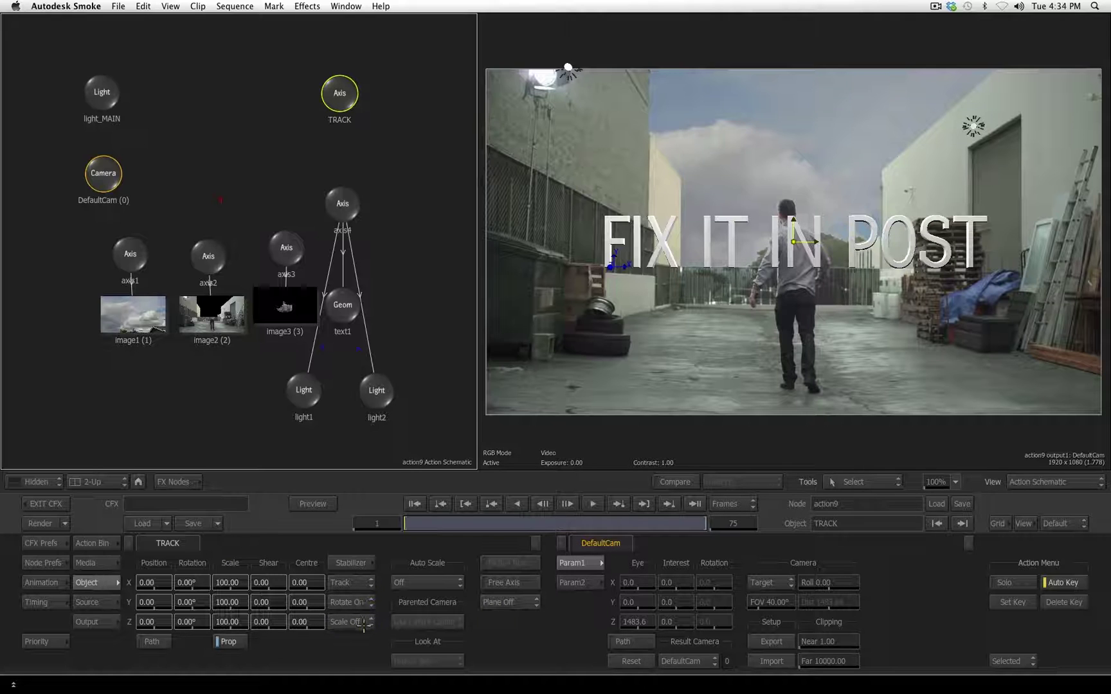
click(347, 563)
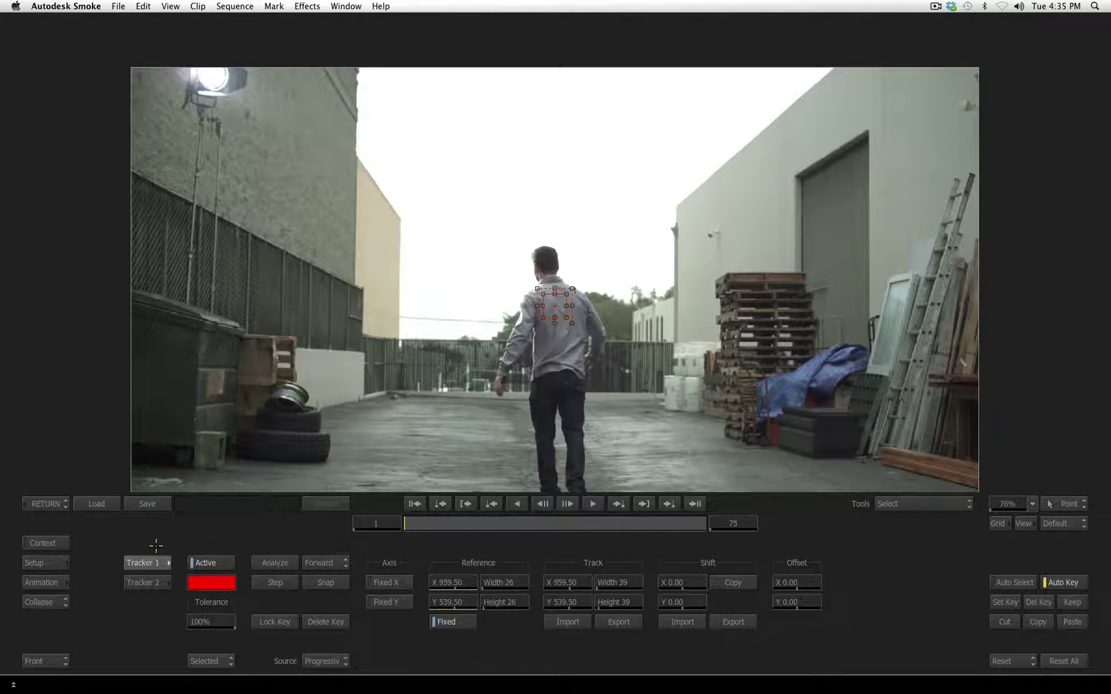
Step: Place Tracker 1's box on the left wall's corner against the sky
click(151, 582)
click(149, 561)
click(150, 582)
click(149, 563)
key(Down)
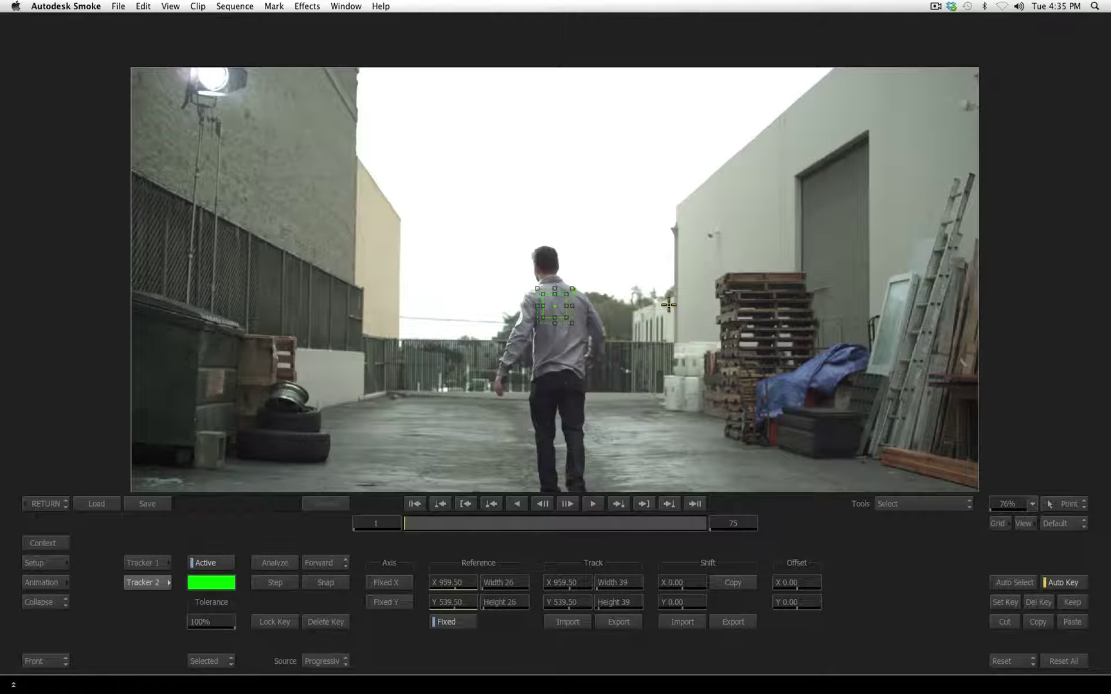
key(Up)
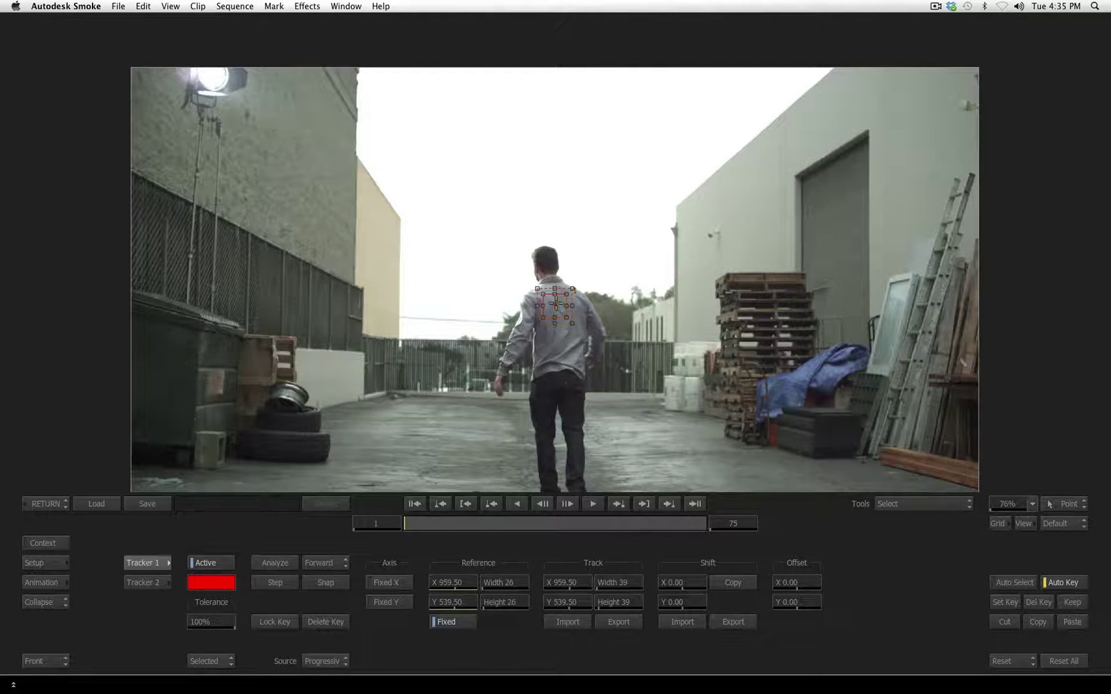
drag(554, 306, 398, 220)
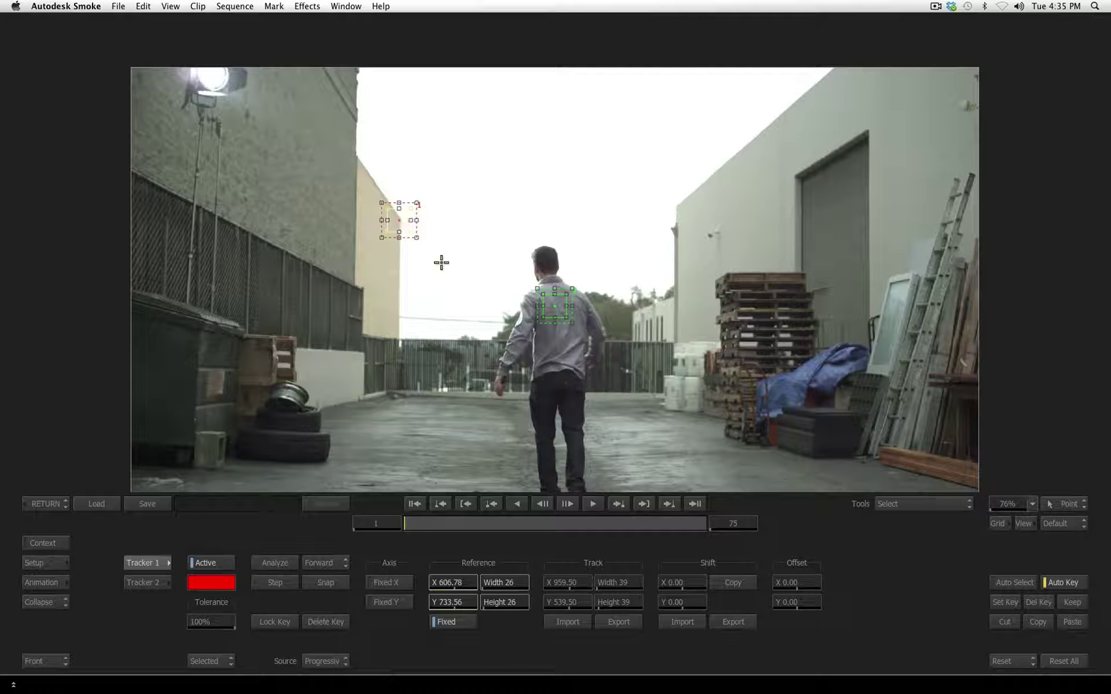
scroll(441, 260, up, 3)
scroll(448, 270, up, 1)
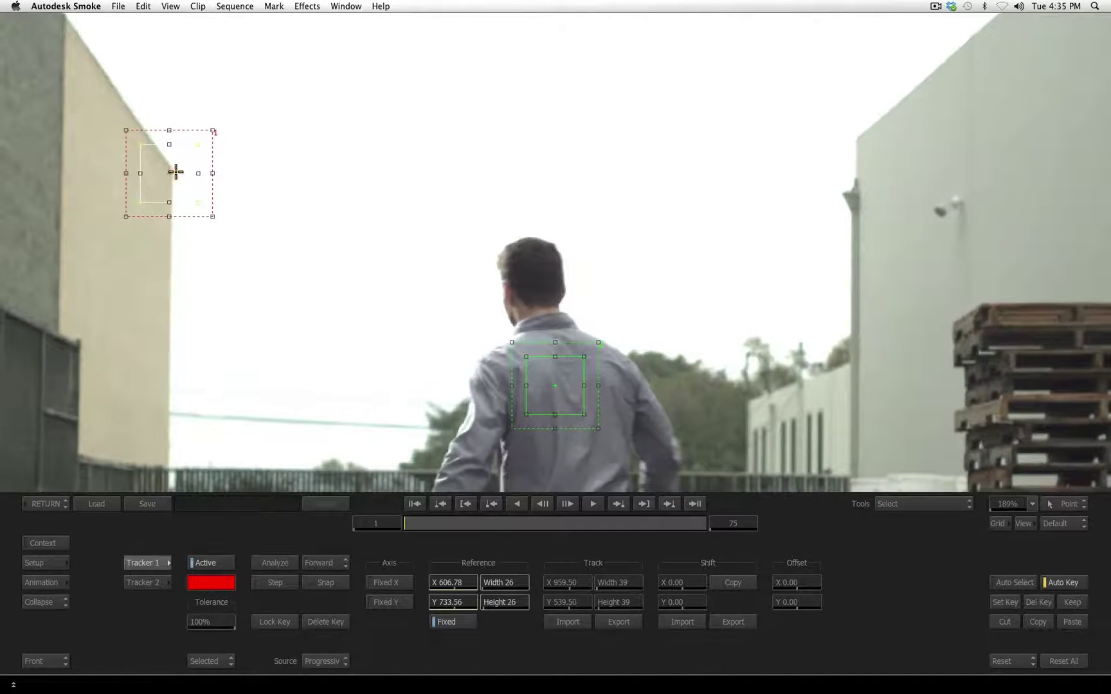
drag(173, 172, 172, 169)
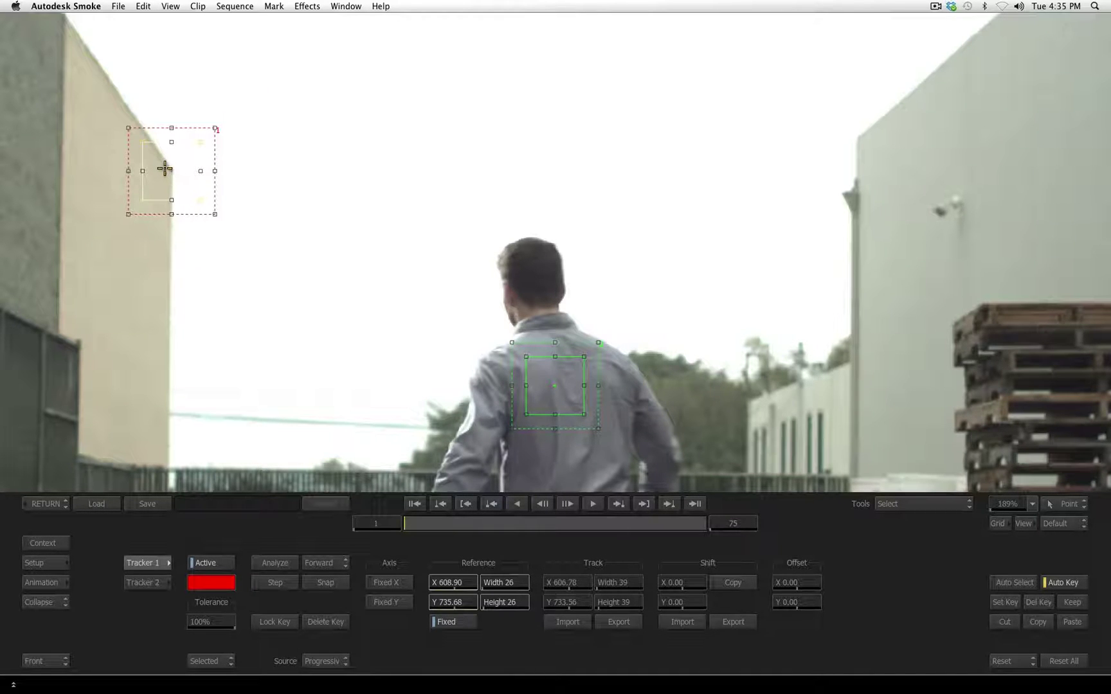
Step: Move Tracker 2's box onto the right building's edge
key(Tab)
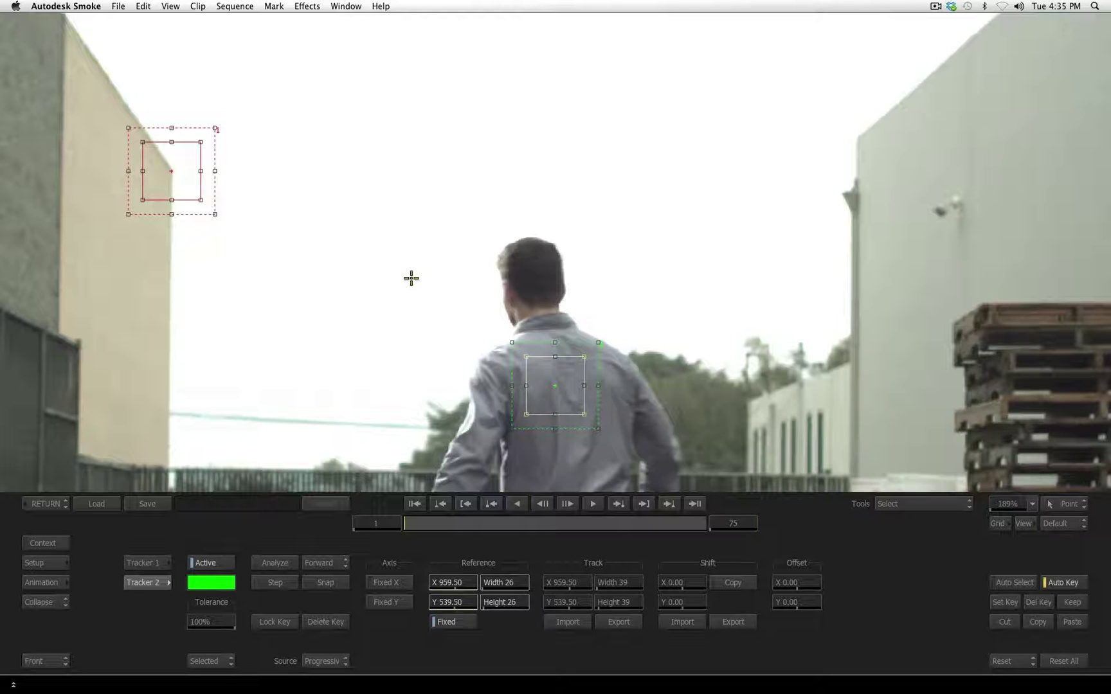
drag(556, 388, 857, 138)
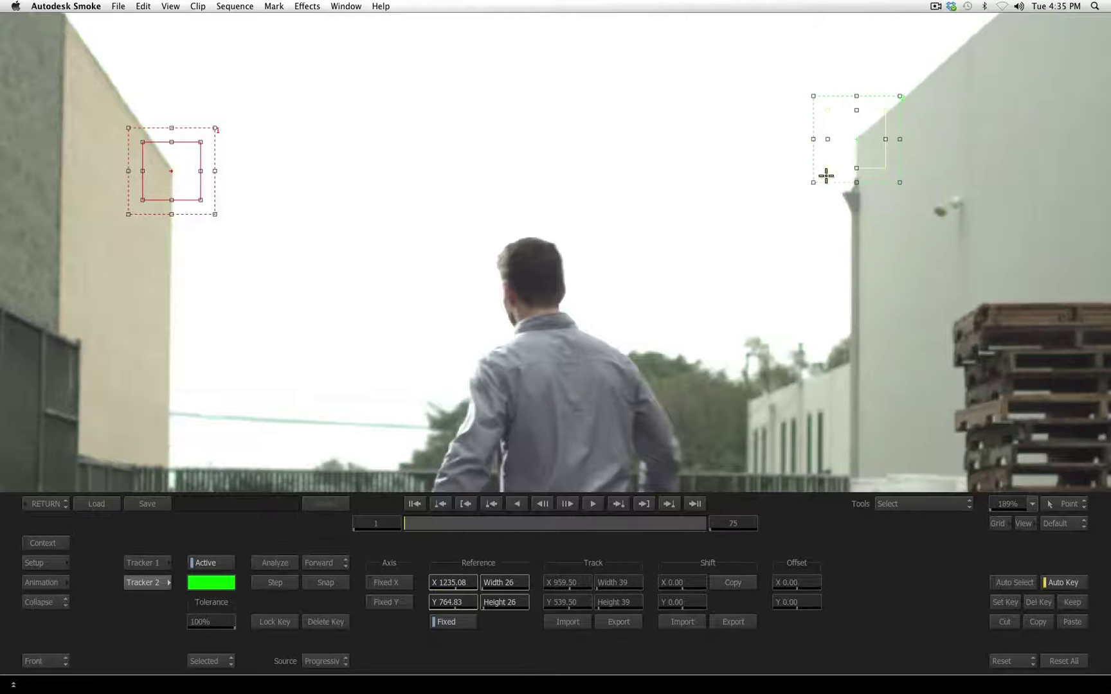
click(1030, 506)
Step: Reset the viewer to the whole frame and analyse both trackers through frame 75
click(1030, 450)
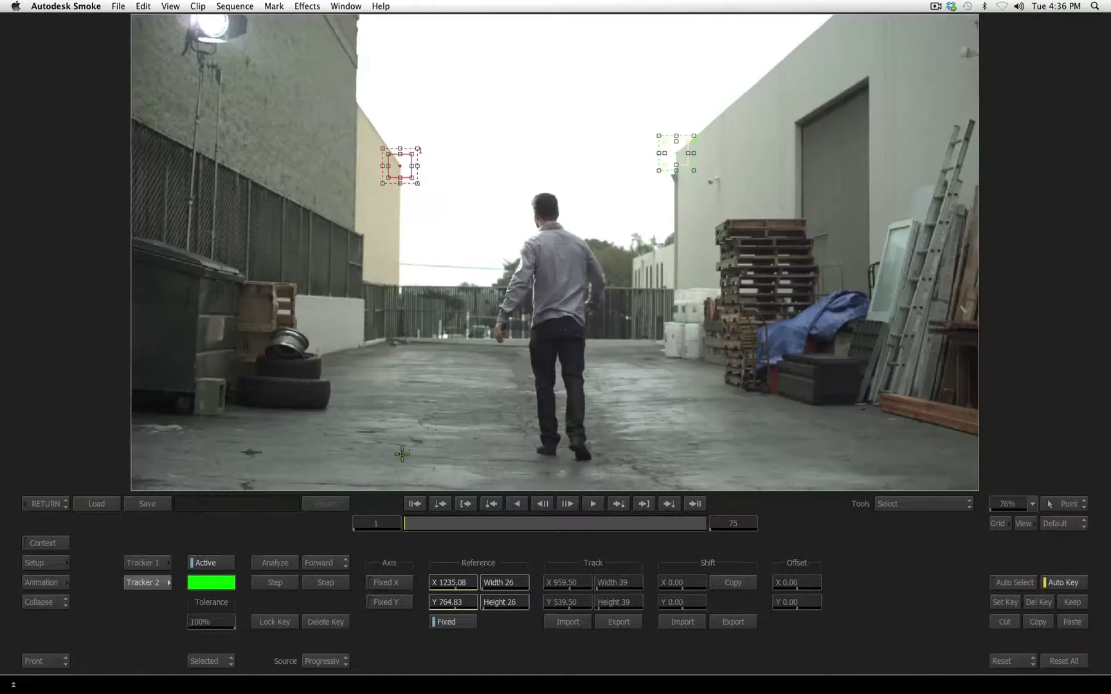
mouse_move(404, 524)
mouse_down()
mouse_move(745, 516)
mouse_move(280, 523)
mouse_move(726, 525)
mouse_move(250, 551)
mouse_up()
click(275, 557)
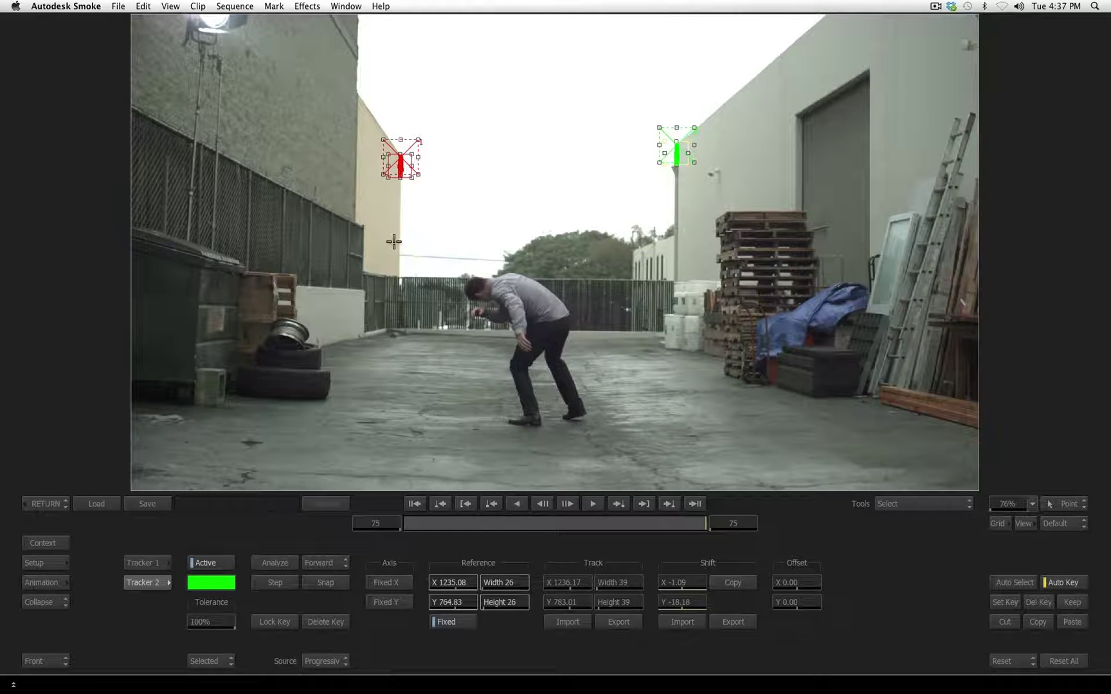
Step: Back in the Action scene, link TRACK to axis1 and shift the sky plate to X 312
click(65, 511)
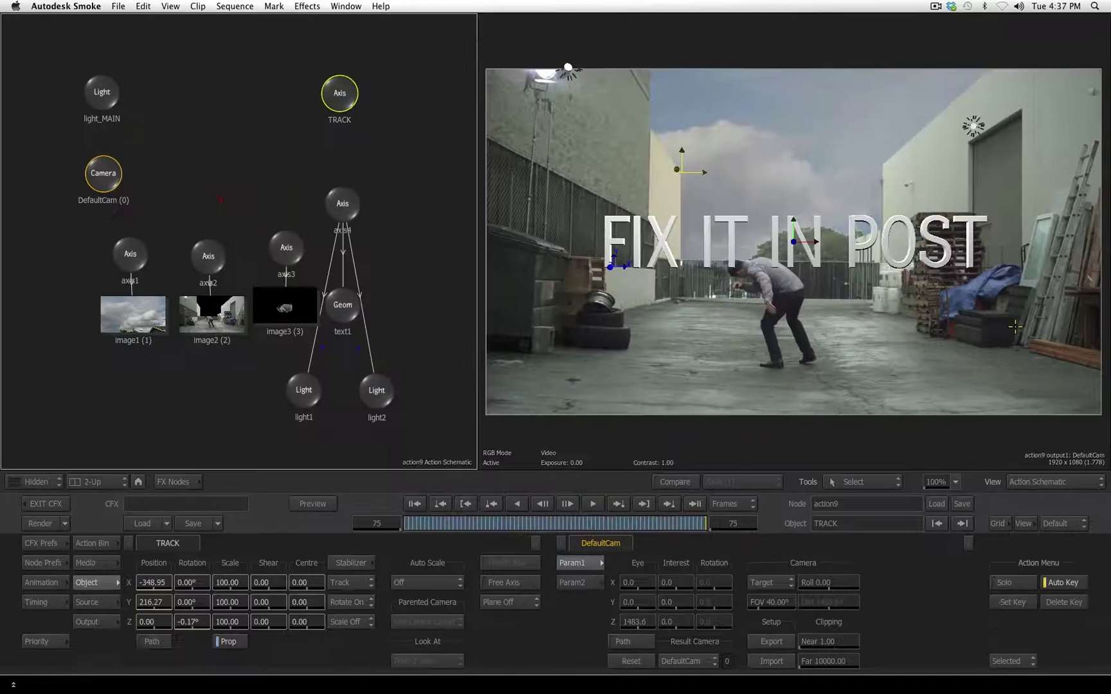
drag(266, 95, 348, 87)
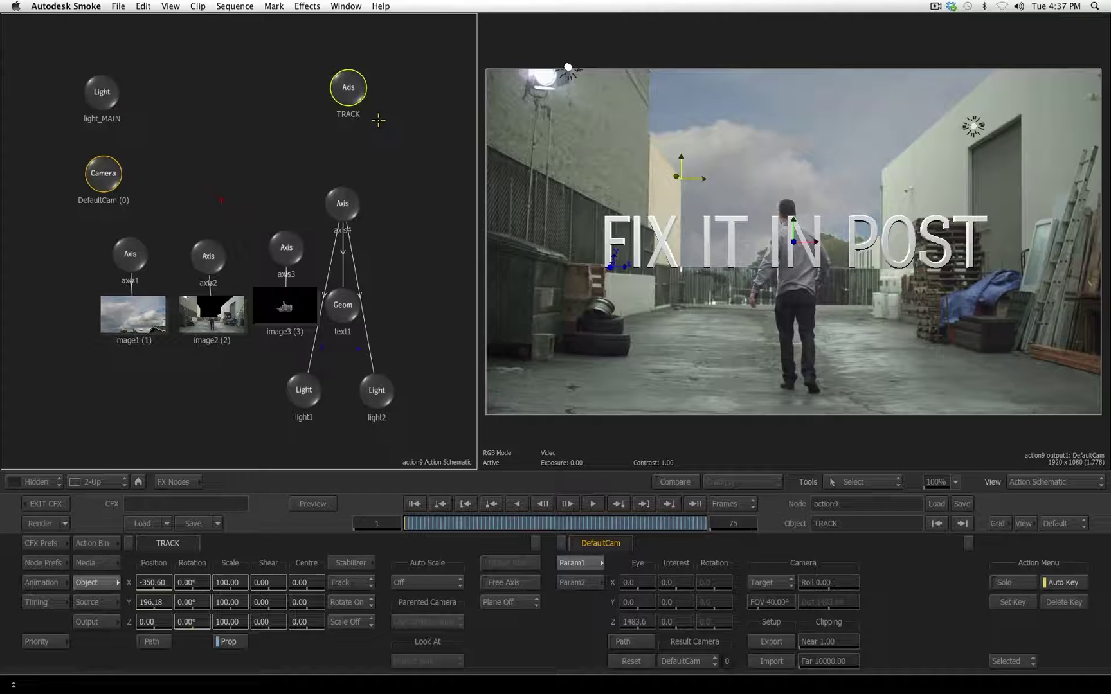
drag(343, 97, 128, 254)
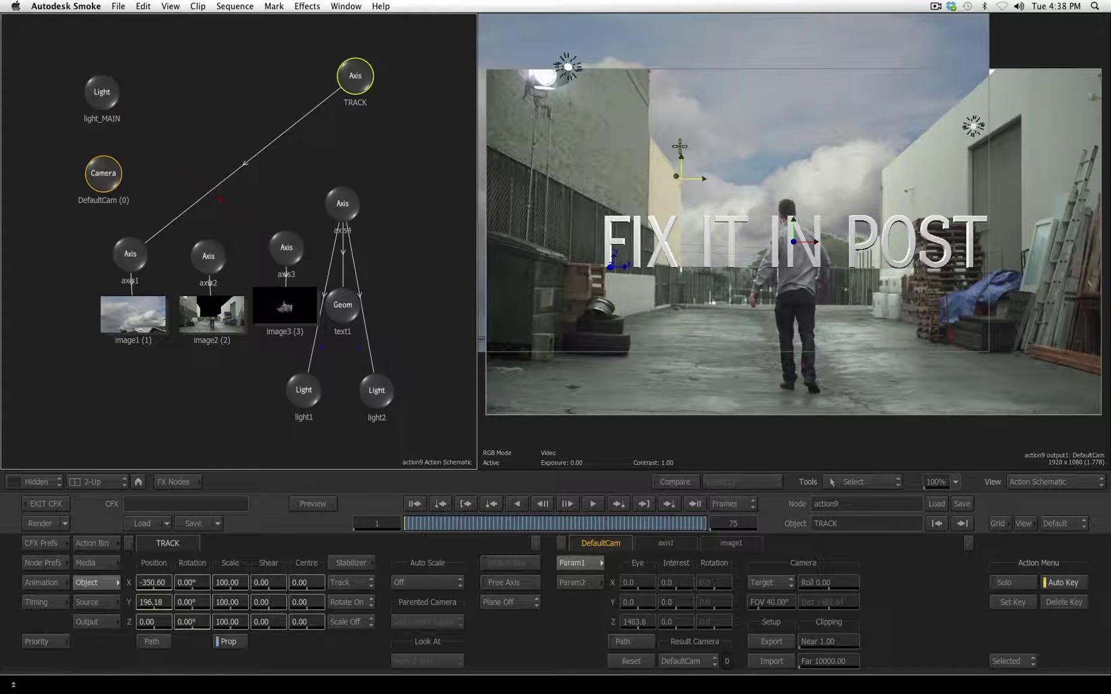
click(124, 254)
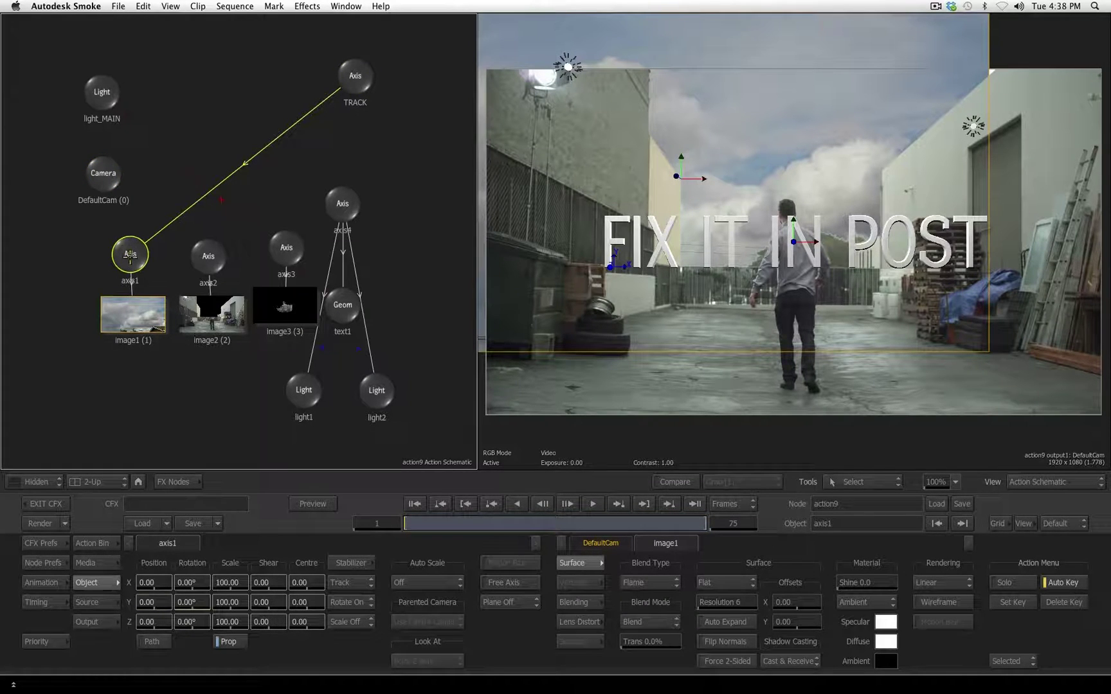
mouse_move(130, 257)
mouse_down()
mouse_move(144, 254)
mouse_move(133, 259)
mouse_up()
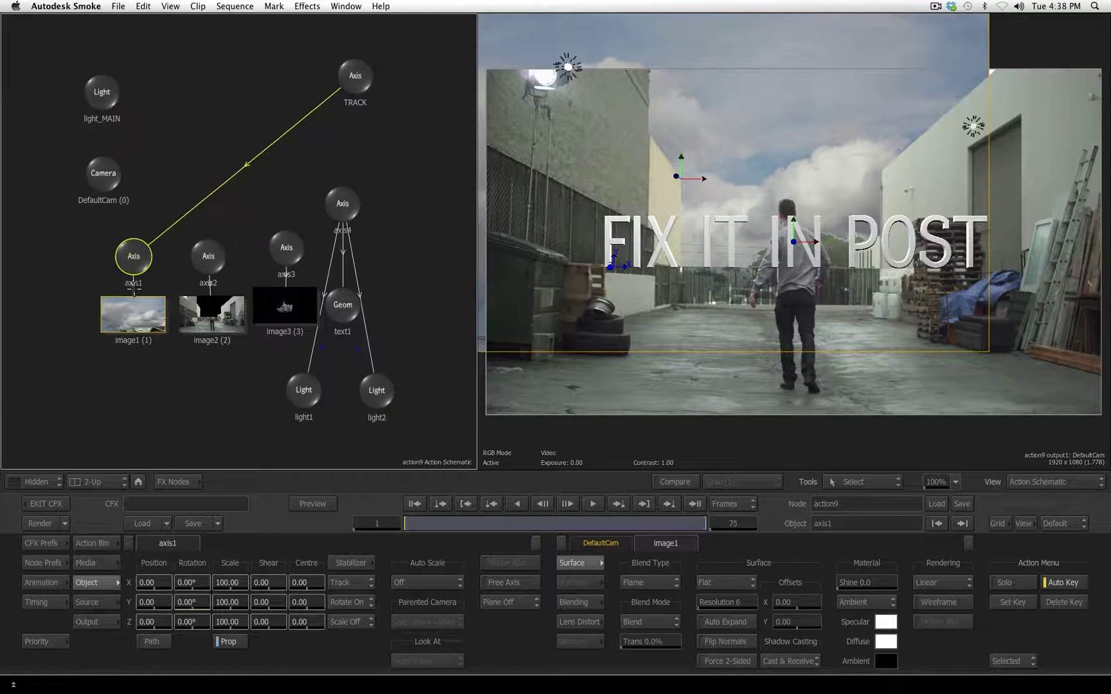
drag(686, 169, 771, 130)
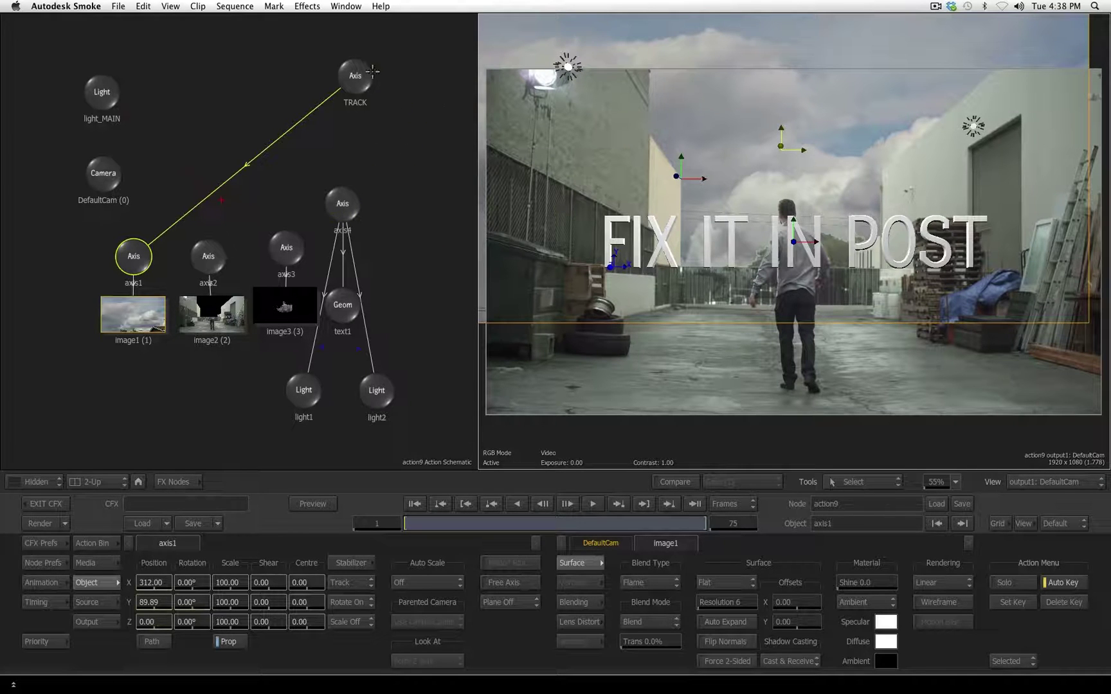
Step: Link TRACK to axis4 and move the FIX IT IN POST title to X 348, Y -87
drag(364, 77, 346, 206)
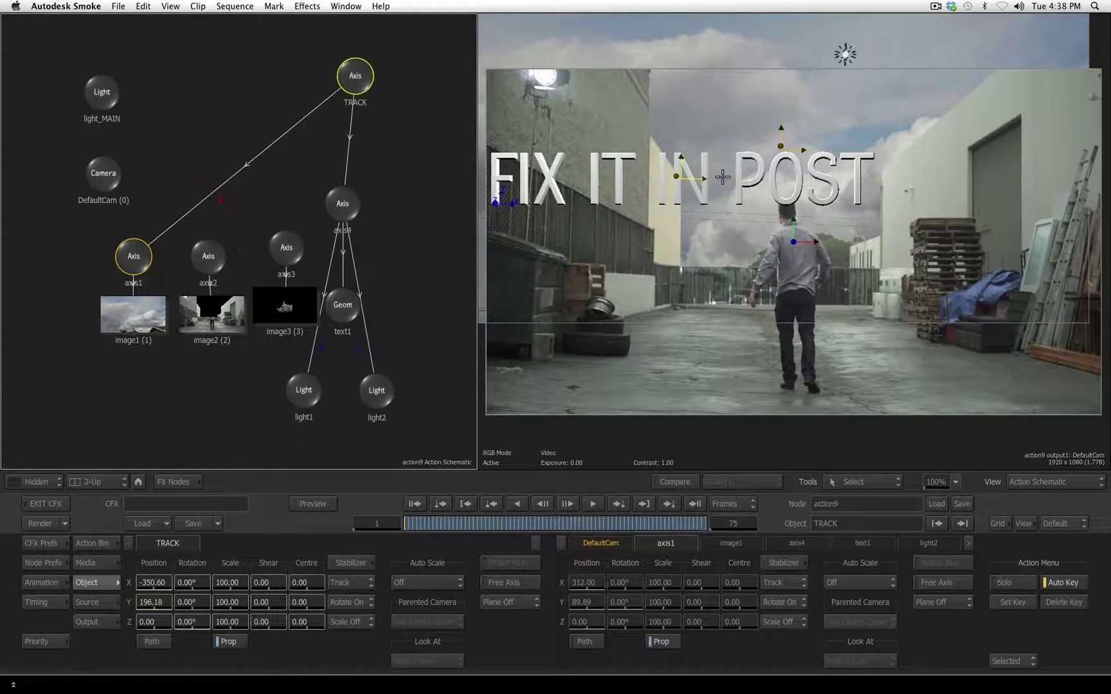
click(339, 207)
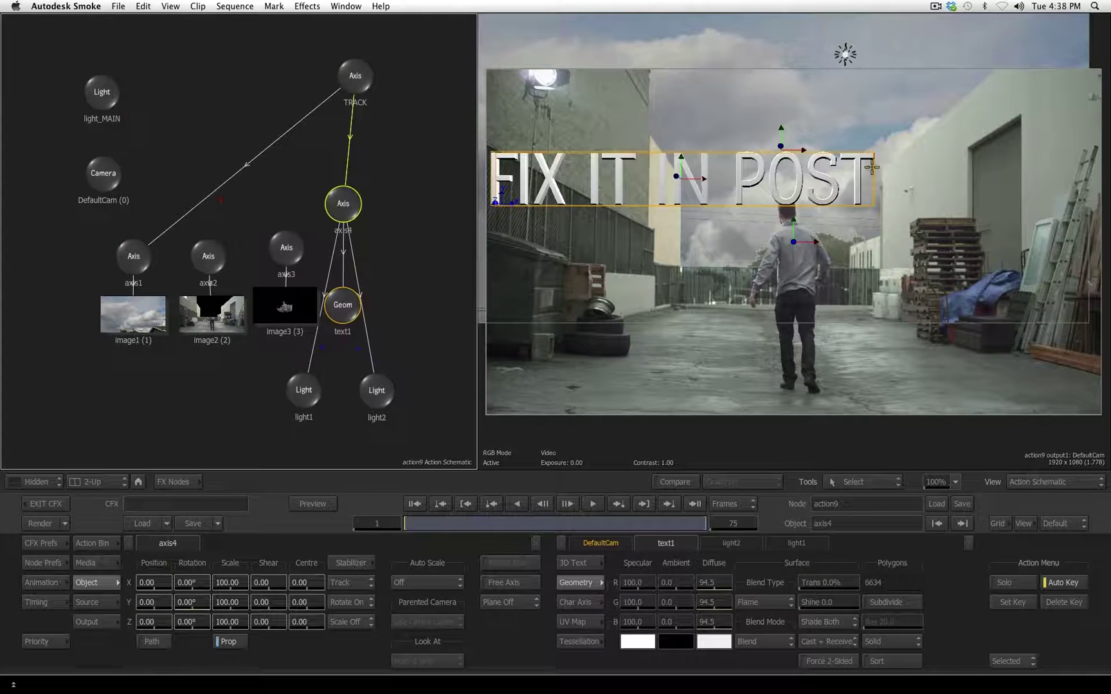
drag(160, 582, 305, 601)
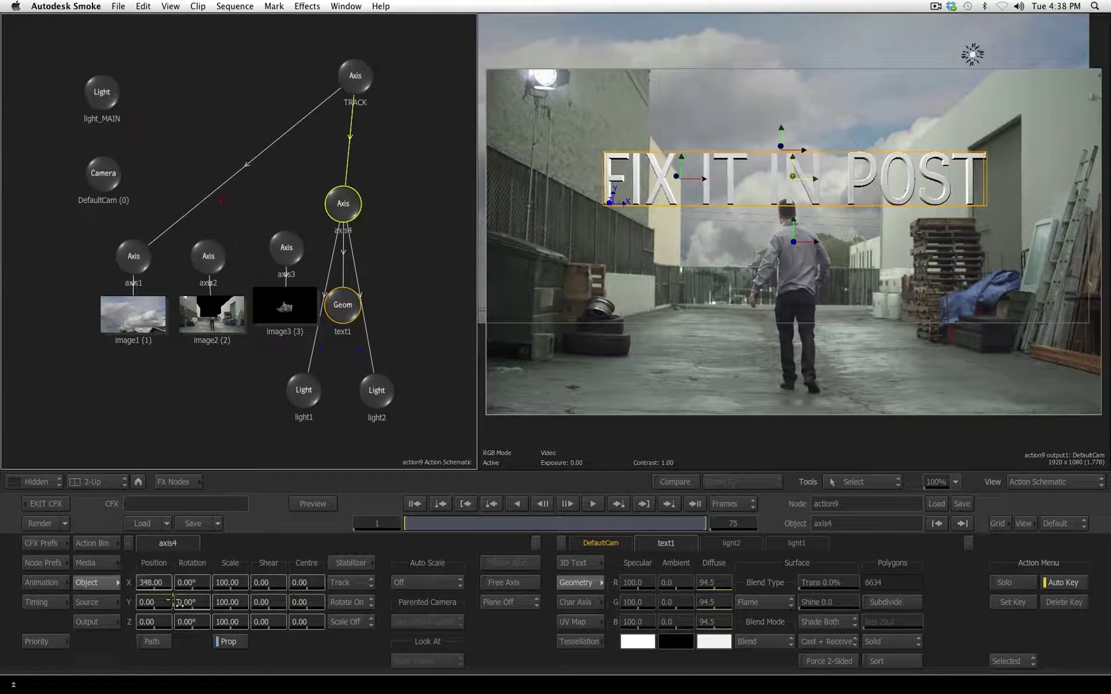
drag(138, 602, 103, 603)
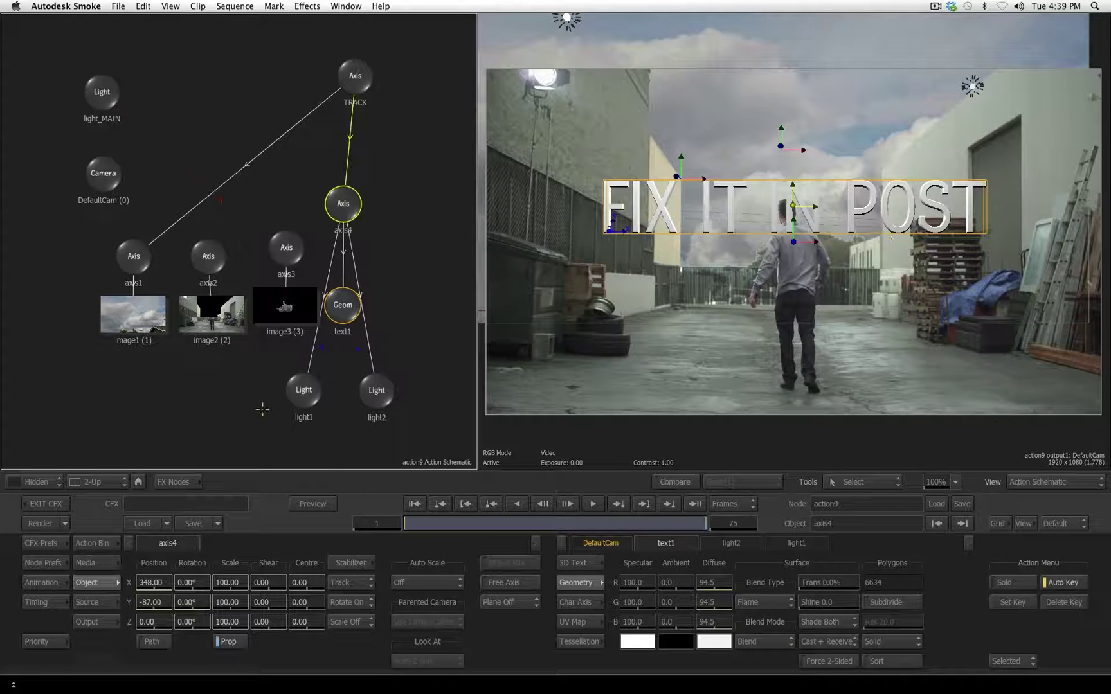
Step: Turn Node Prefs off and rearrange the axis4 branch and TRACK tree in the schematic
click(33, 564)
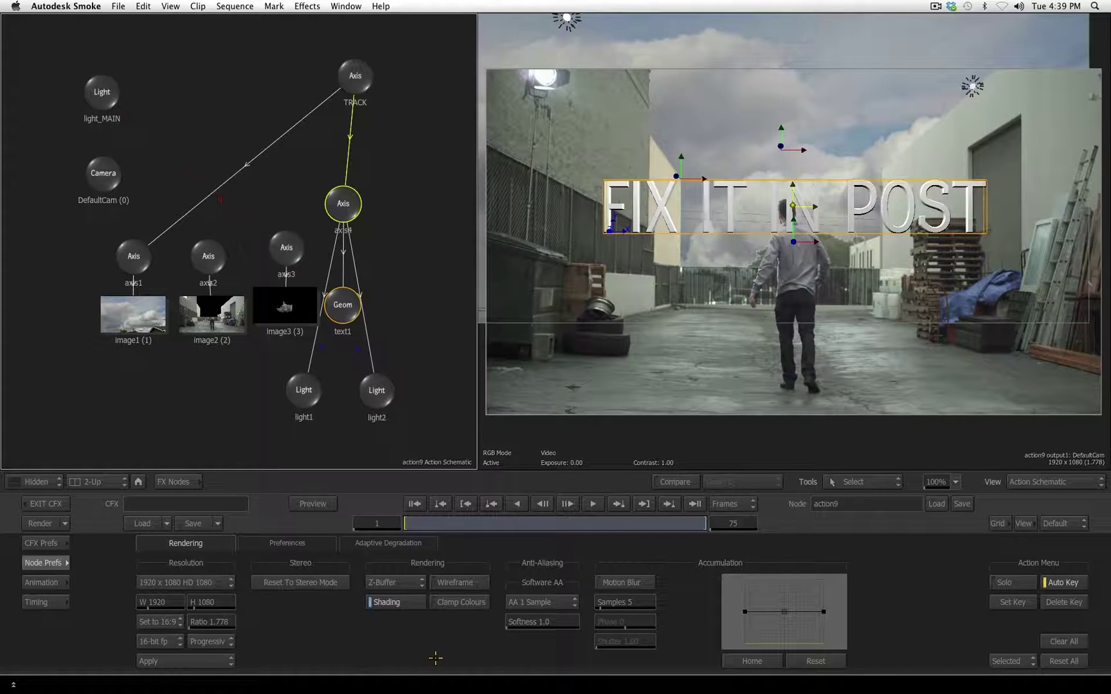
click(42, 563)
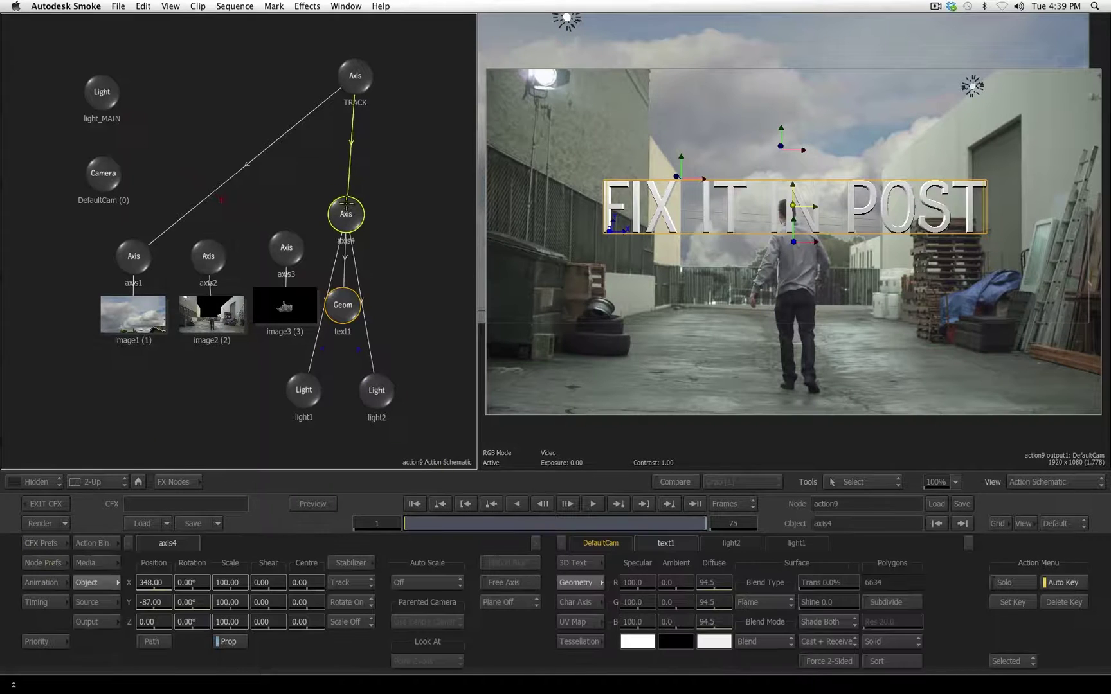
drag(349, 207, 370, 196)
mouse_move(354, 75)
mouse_down()
mouse_move(329, 68)
mouse_move(362, 55)
mouse_move(340, 64)
mouse_move(385, 61)
mouse_move(355, 60)
mouse_move(361, 72)
mouse_up()
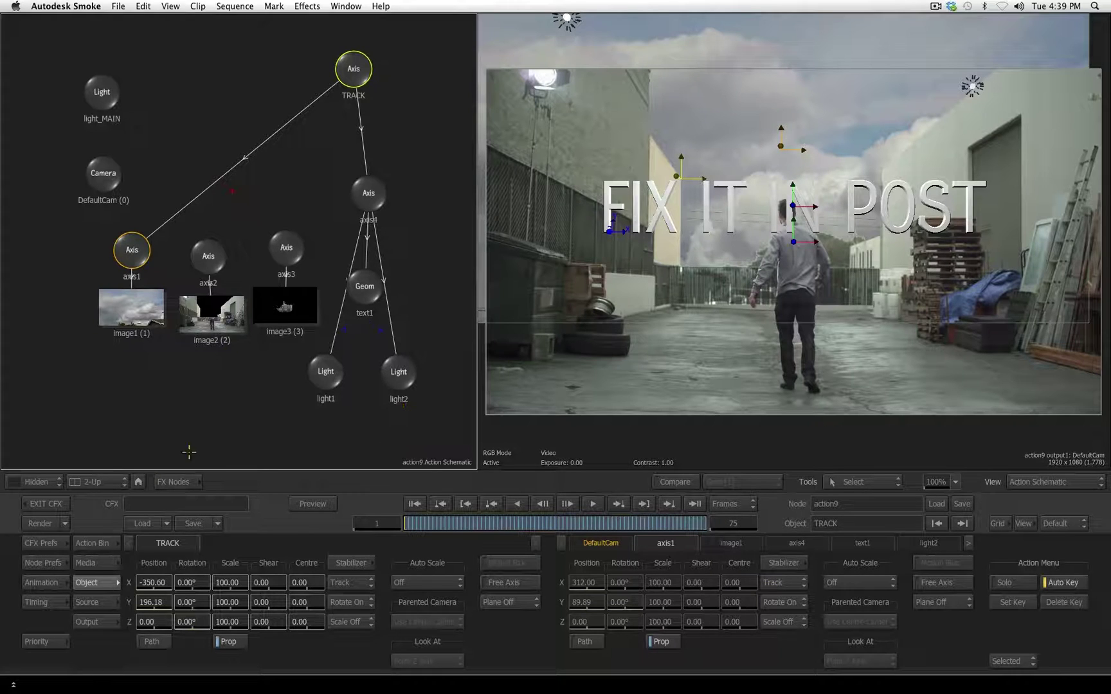
Step: Show the scene's Media list and switch the left viewport to Action 3D Views > Top
click(93, 564)
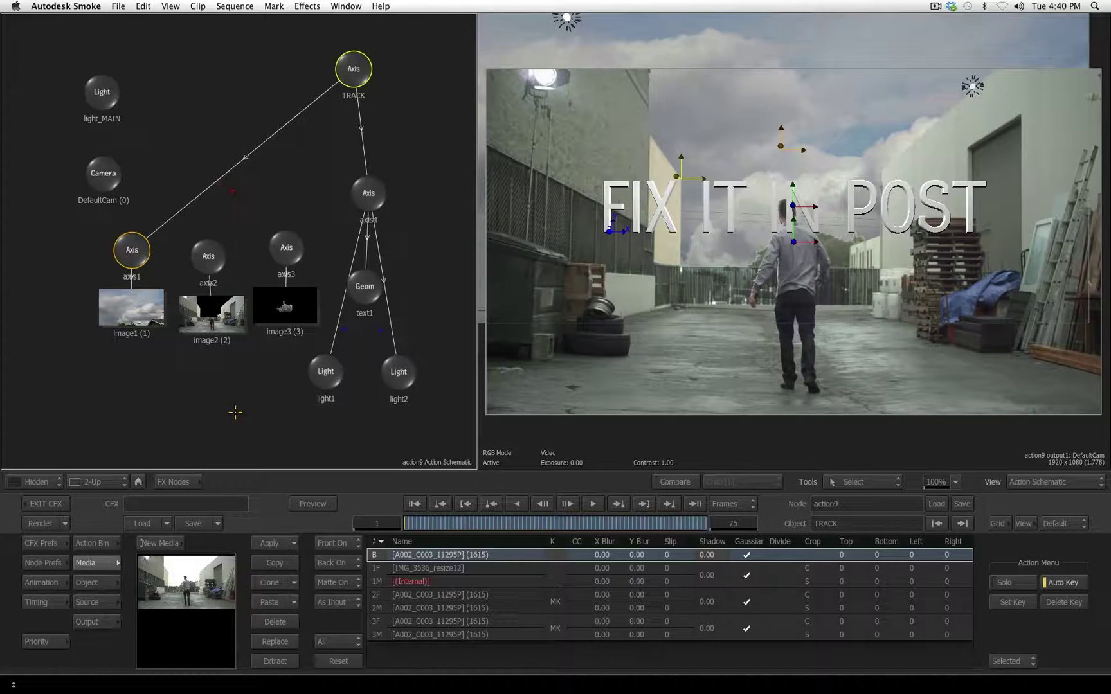
click(1048, 482)
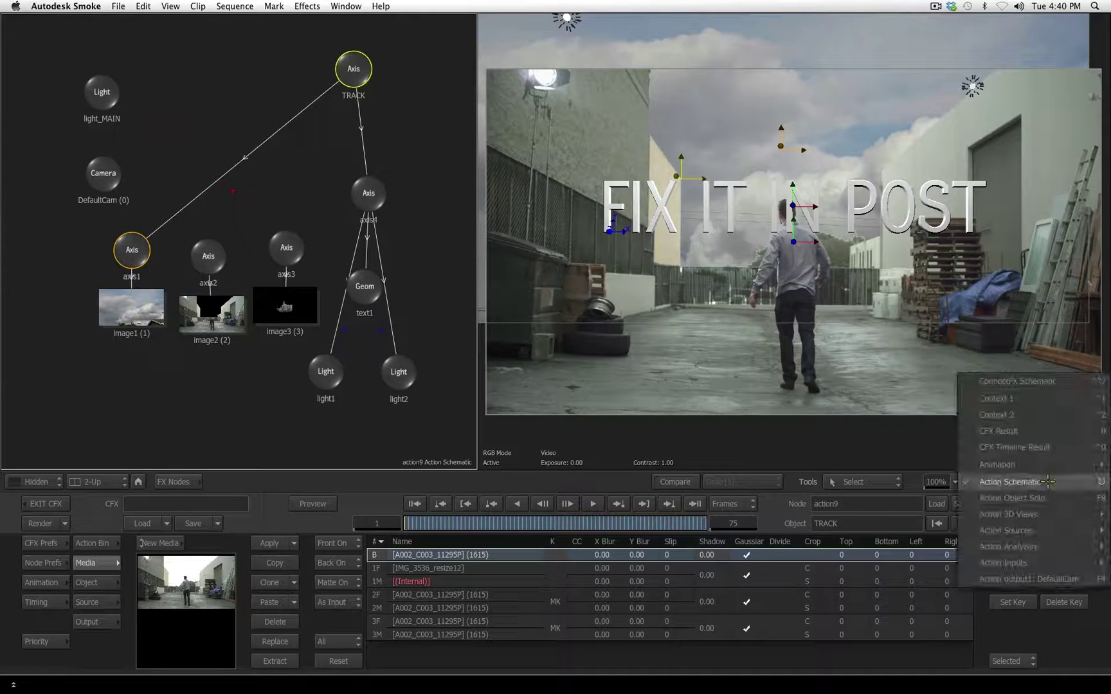
mouse_move(1051, 514)
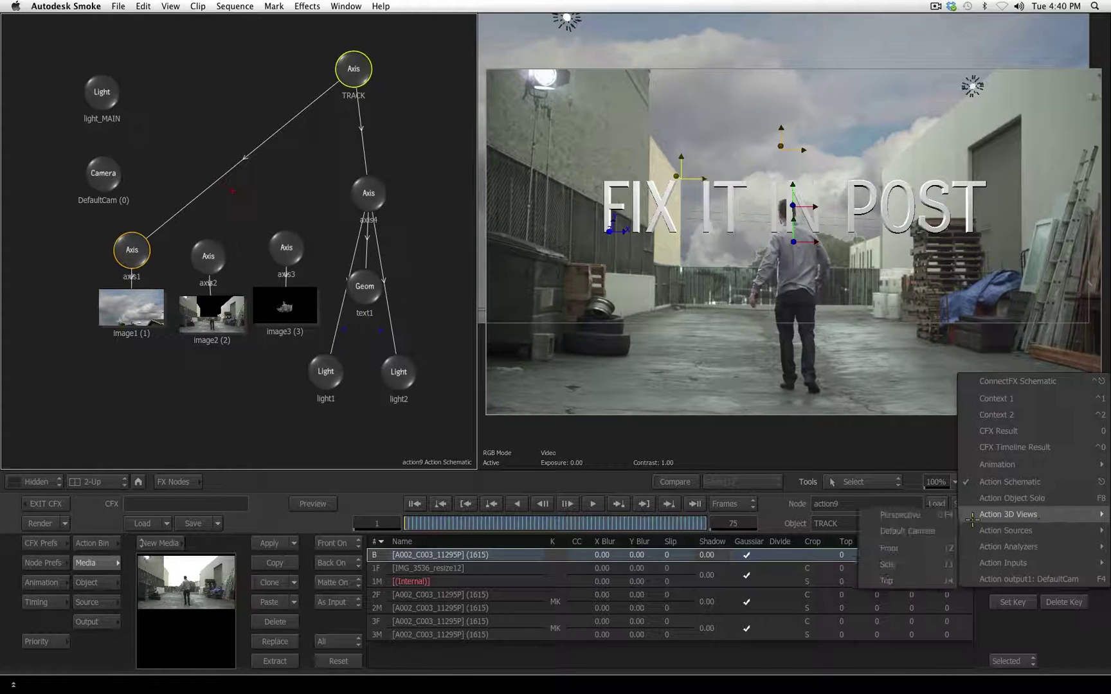
click(920, 581)
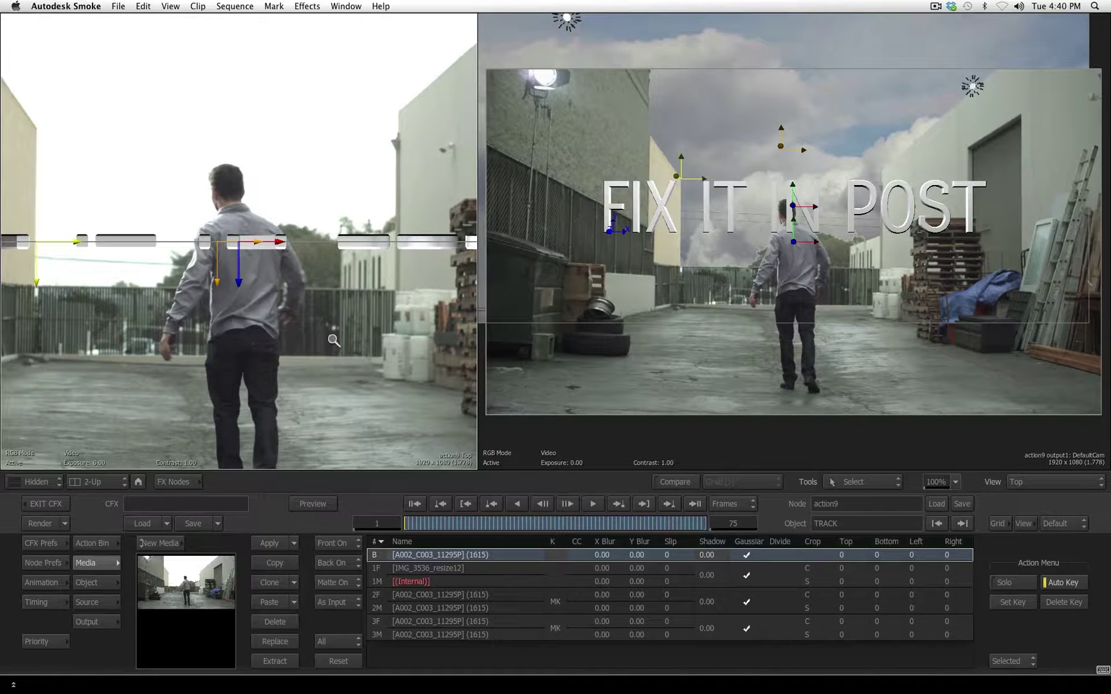
Step: Zoom the Top view out to 25% and turn the background clip's Front and Back media off
drag(335, 341, 98, 488)
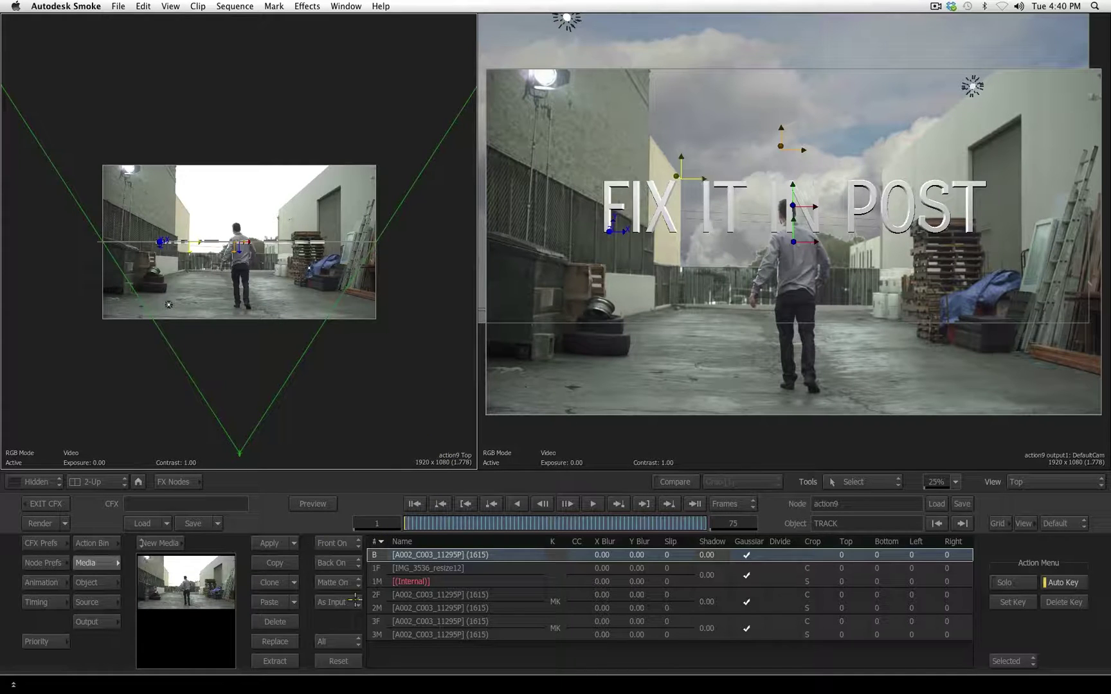
click(347, 563)
click(347, 566)
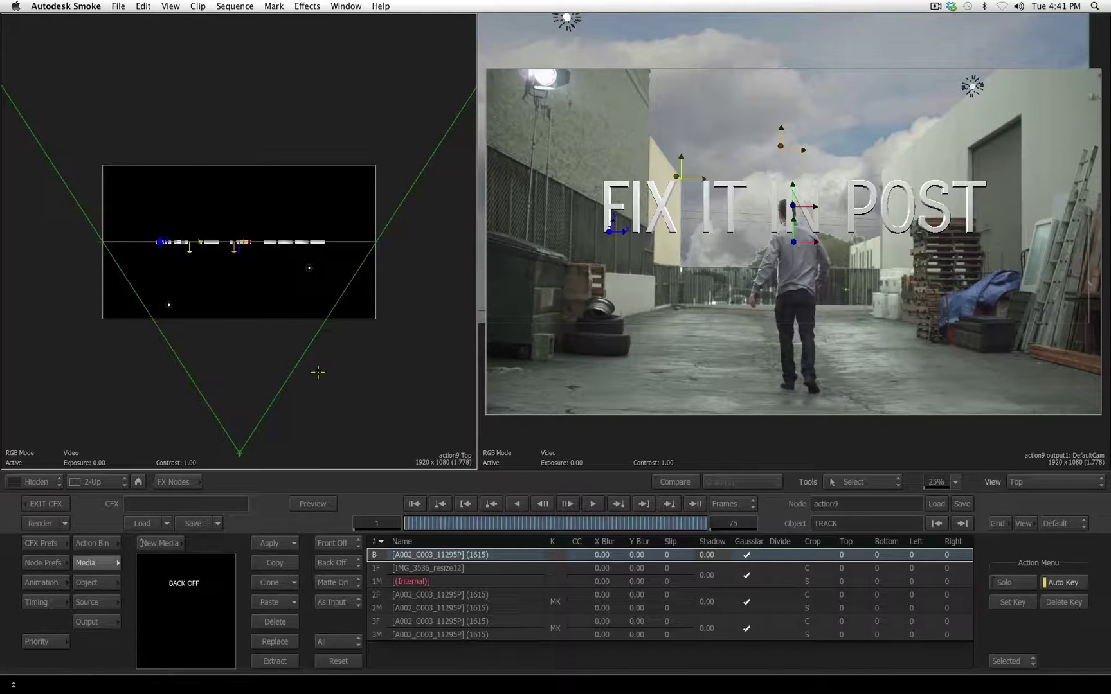
Step: Return the left viewport to the Action schematic and select the axis3 node
key(F4)
click(287, 250)
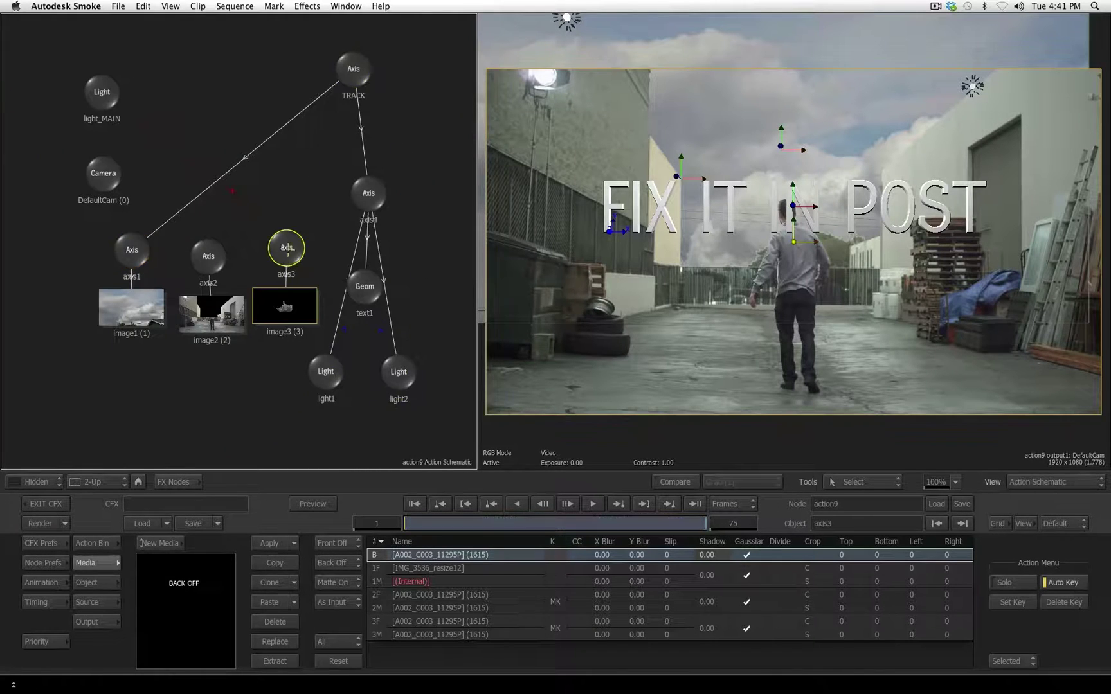
drag(286, 249, 285, 244)
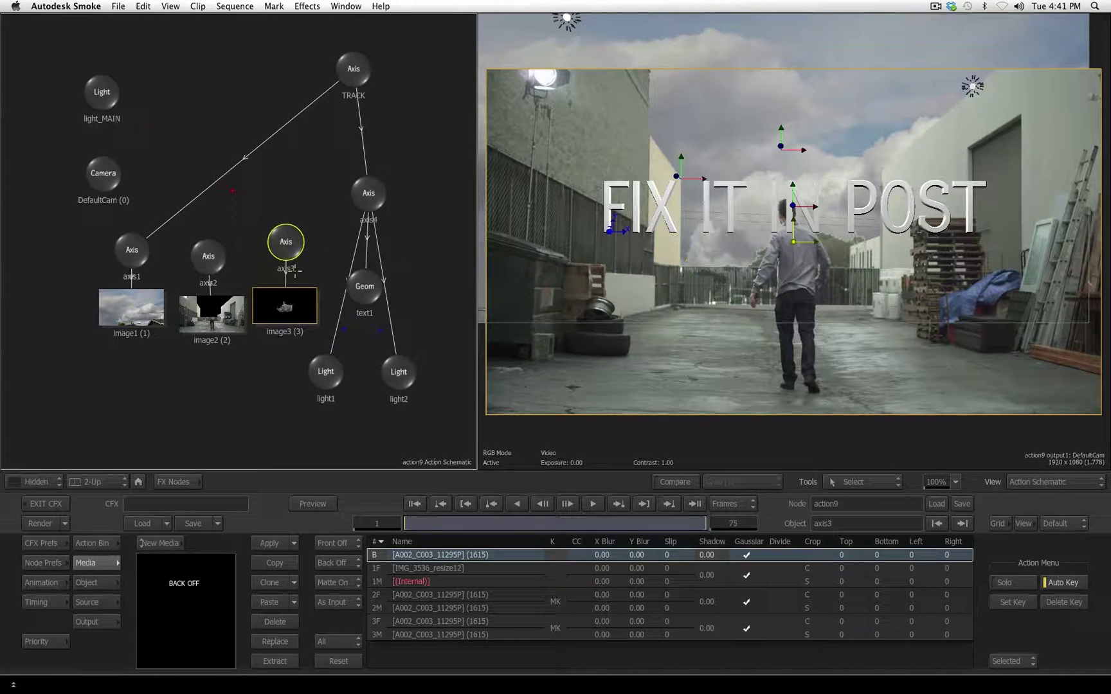
Step: Show axis3's Object position settings beside the Top view, test Position Z depth, then reset Z to 0
key(F4)
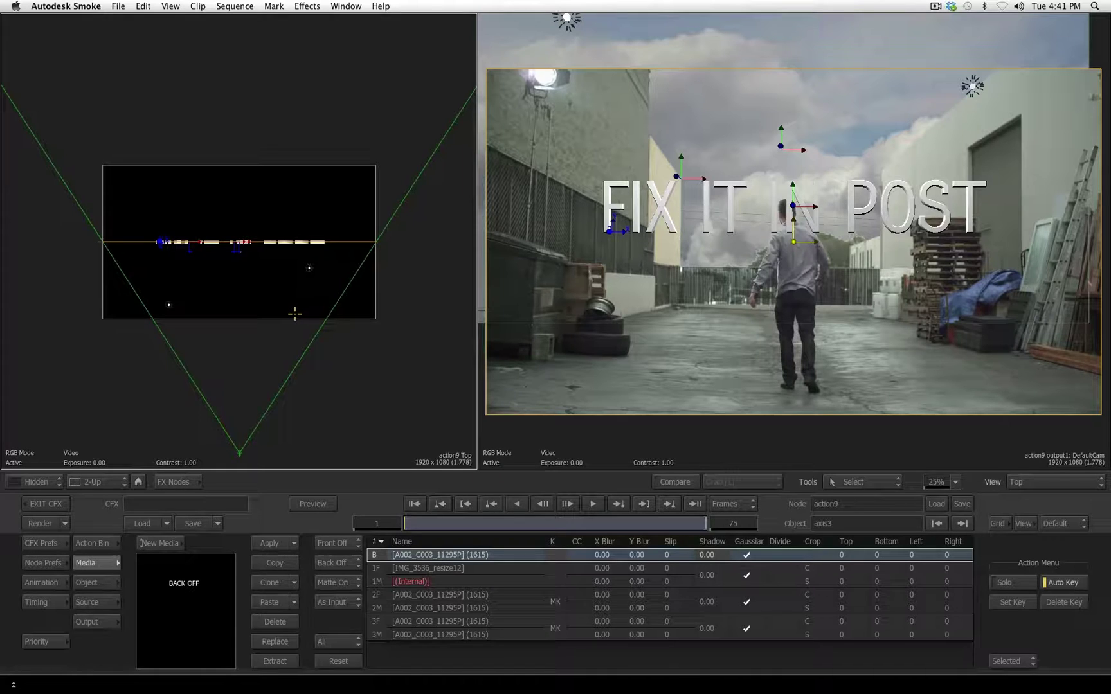
key(F4)
key(F4)
key(F4)
key(F4)
click(90, 582)
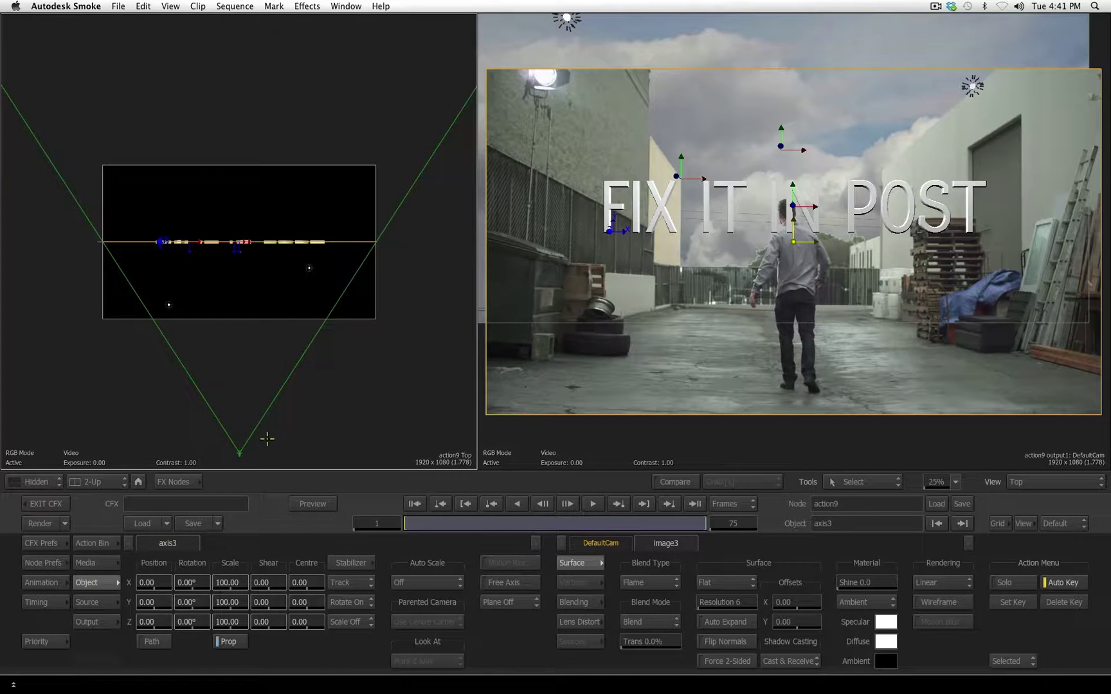
drag(155, 621, 248, 615)
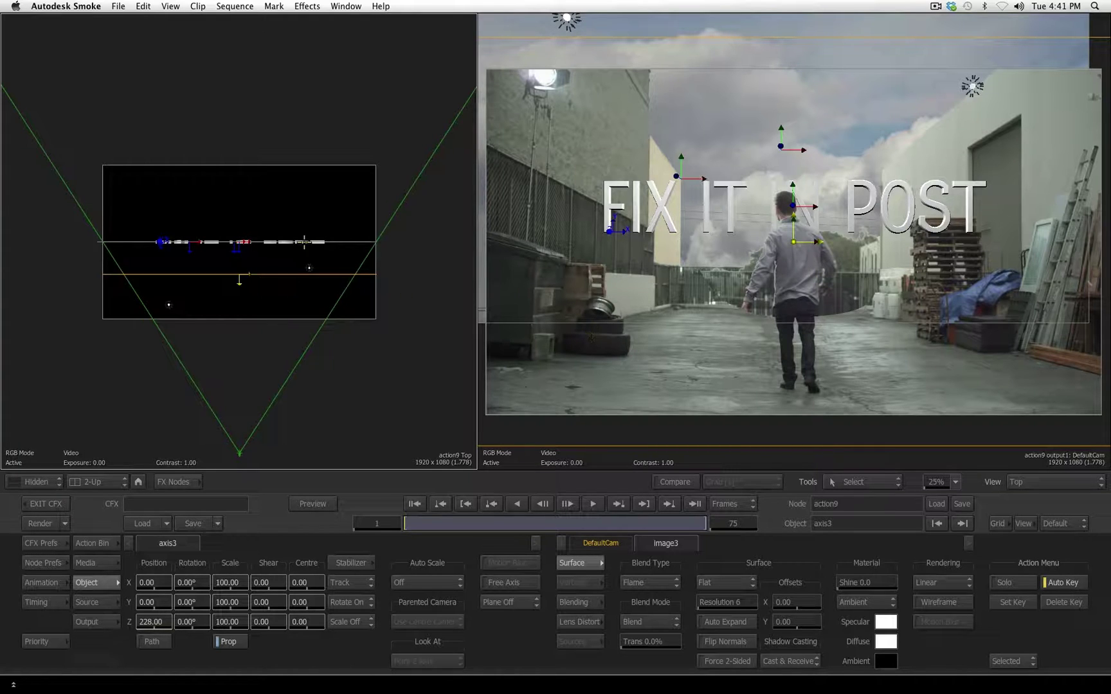
key(ctrl+z)
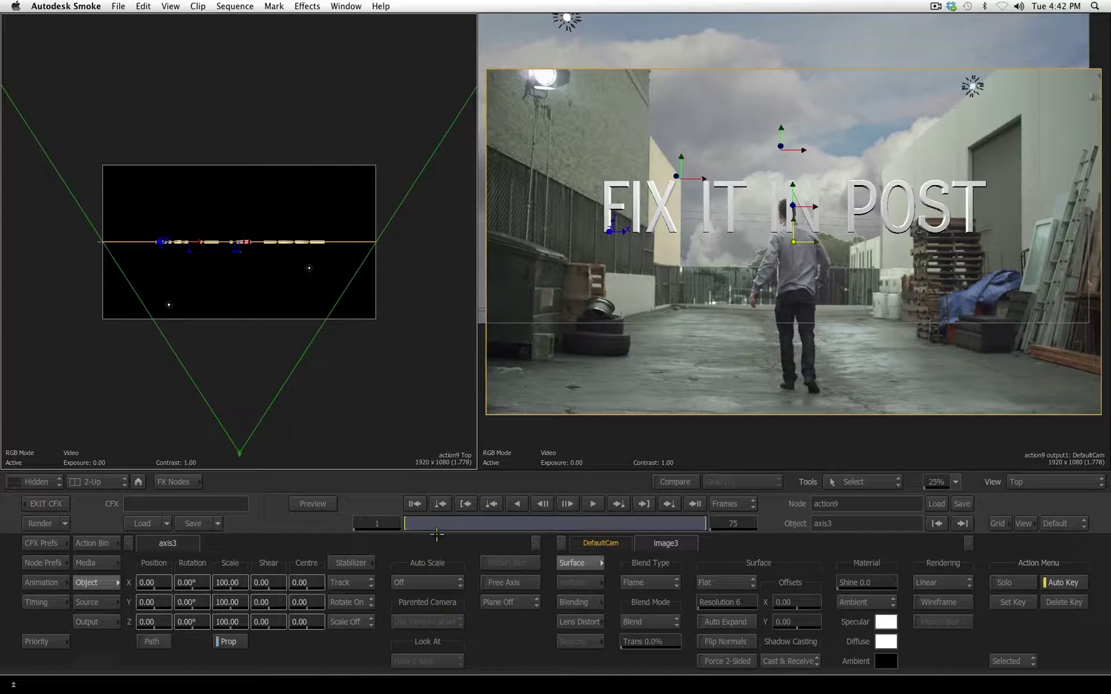
Step: Set axis3 to auto-scale on all transforms and drag Position Z to 322, scaling it to 78.30
click(438, 585)
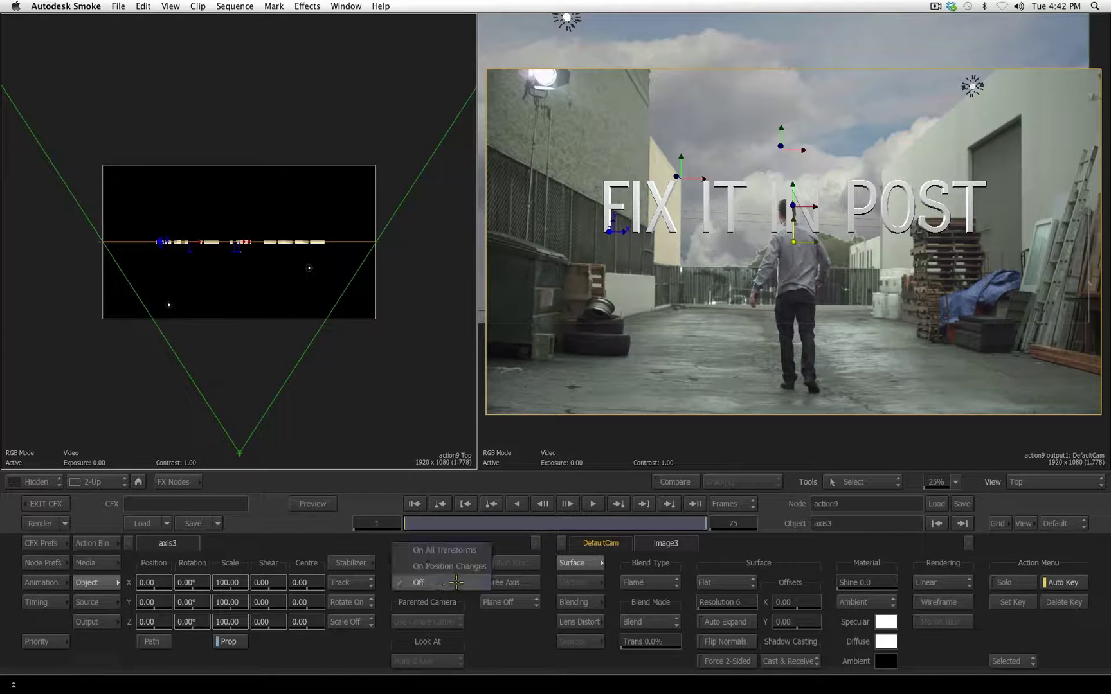
click(457, 550)
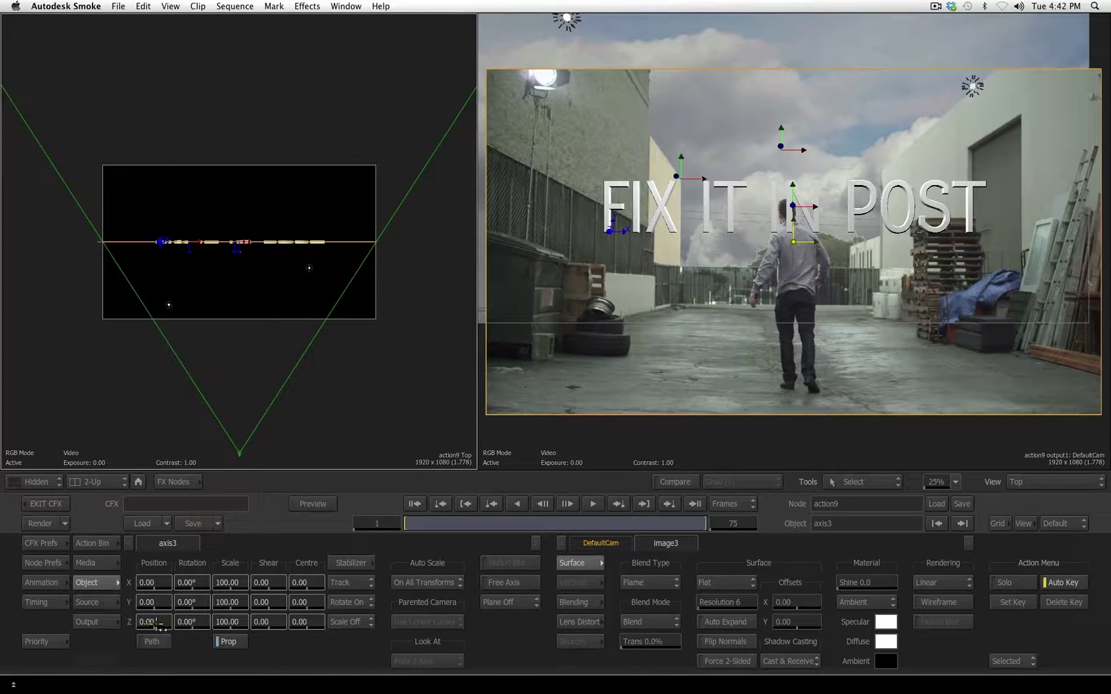
drag(149, 621, 292, 630)
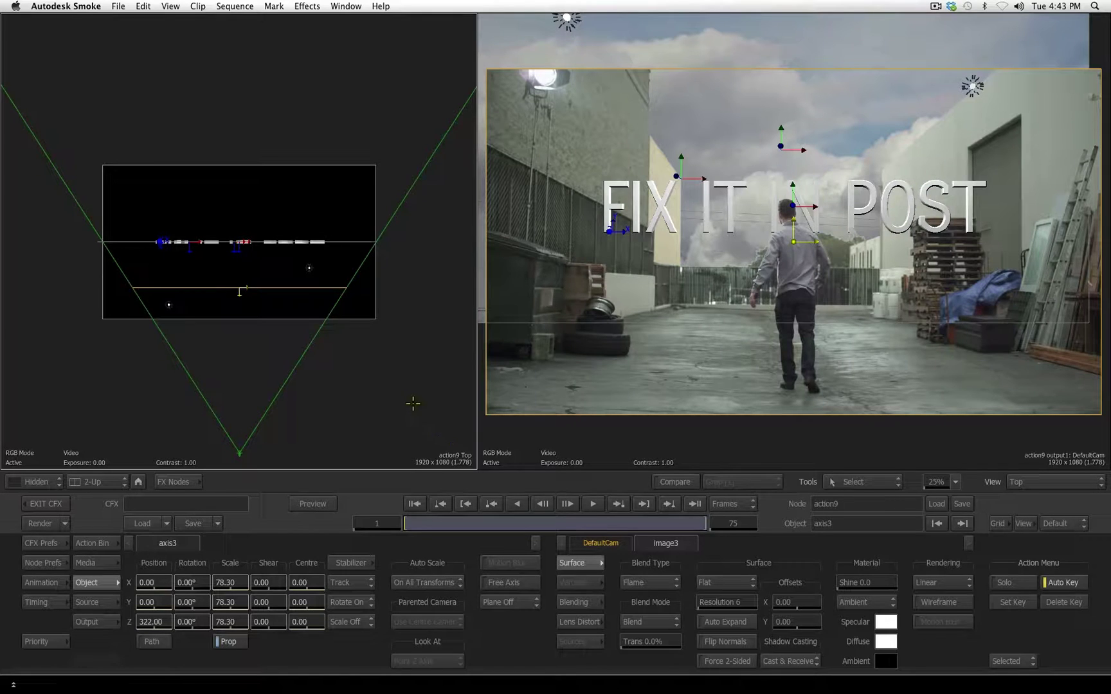
Step: Show the Action schematic and move the timeline to frame 37
key(F4)
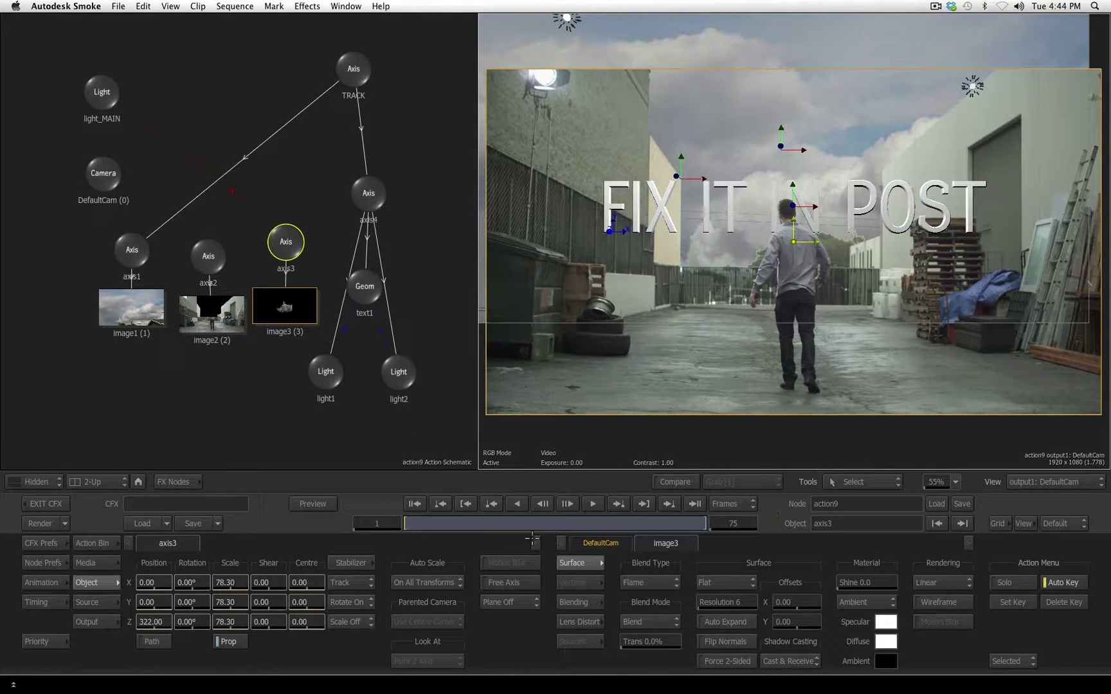
click(553, 527)
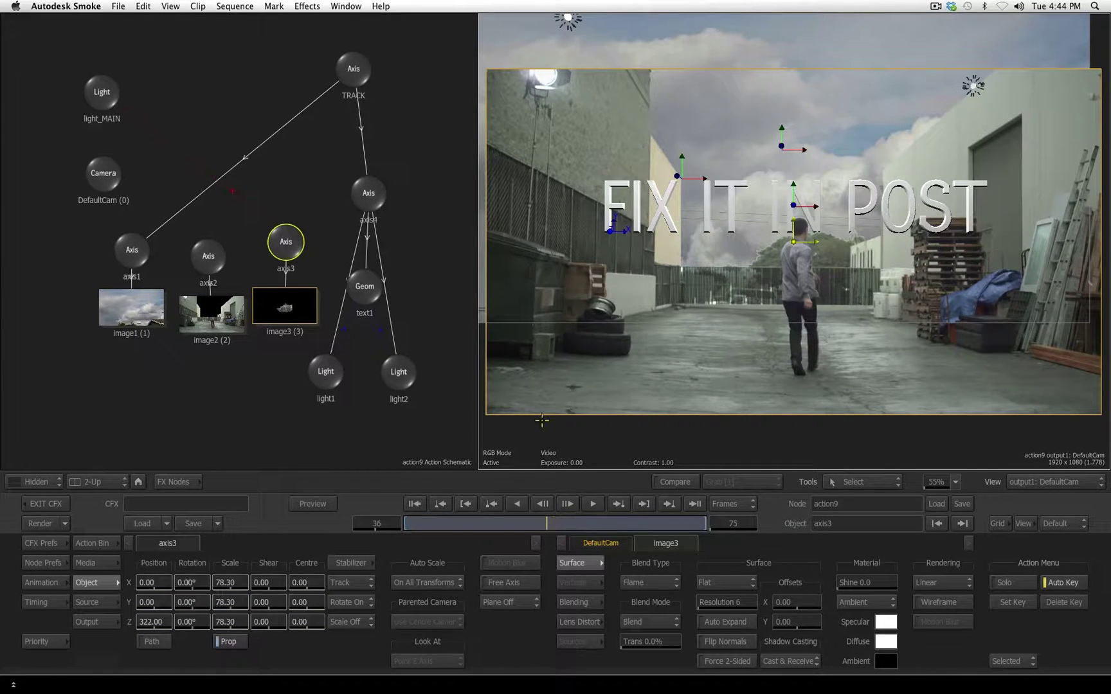
click(382, 524)
text(37)
click(413, 492)
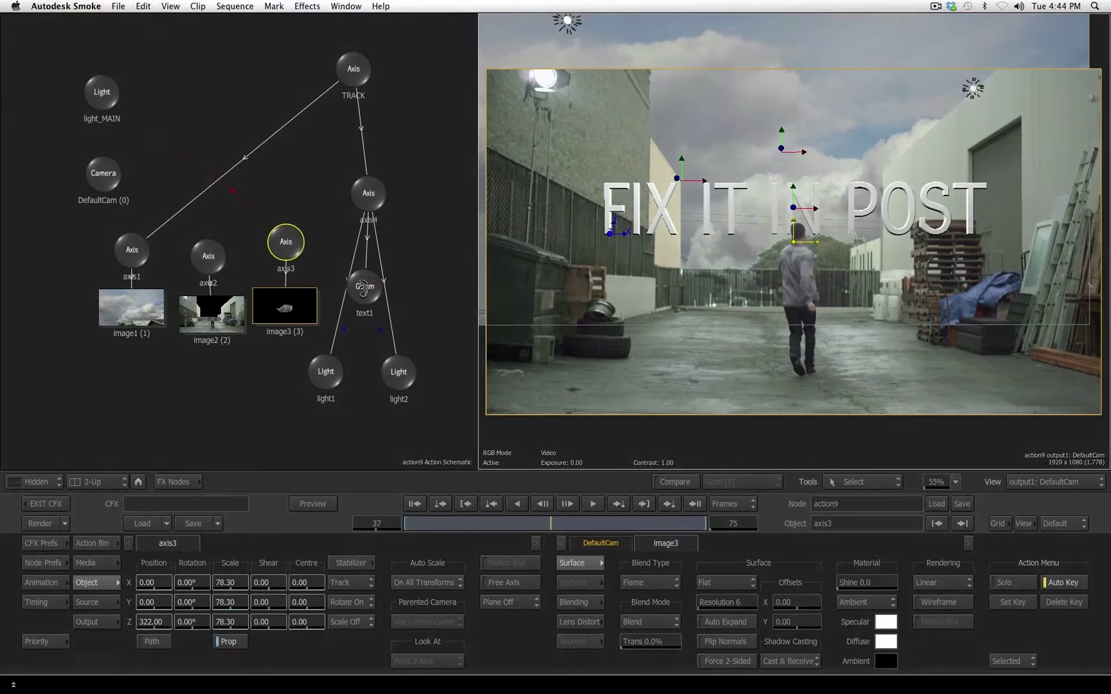
Step: Select text1 and key its transparency at 100% on frame 37
mouse_move(362, 295)
mouse_down()
mouse_move(344, 301)
mouse_move(369, 290)
mouse_move(360, 296)
mouse_up()
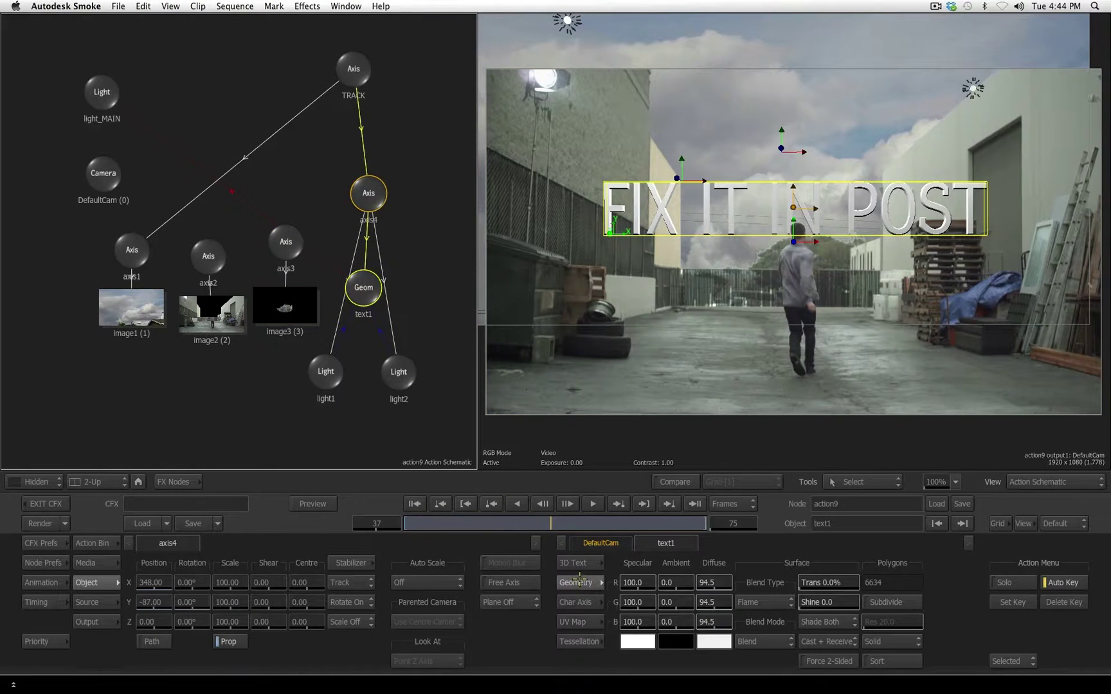
click(846, 582)
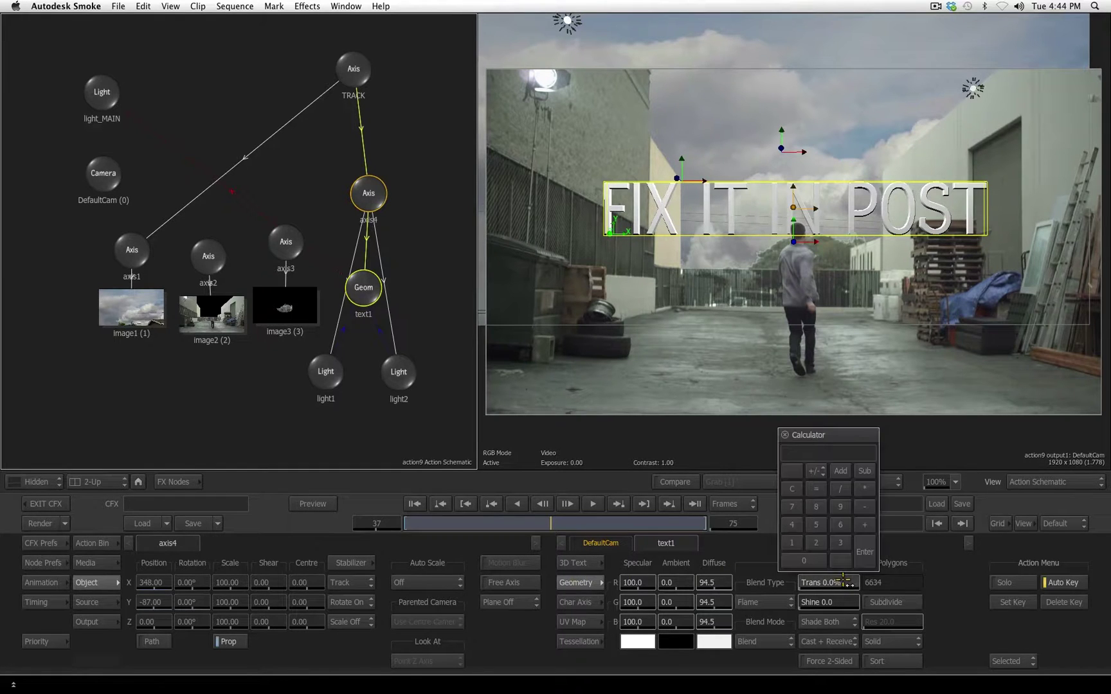
click(791, 543)
click(803, 560)
click(803, 560)
click(803, 560)
click(866, 555)
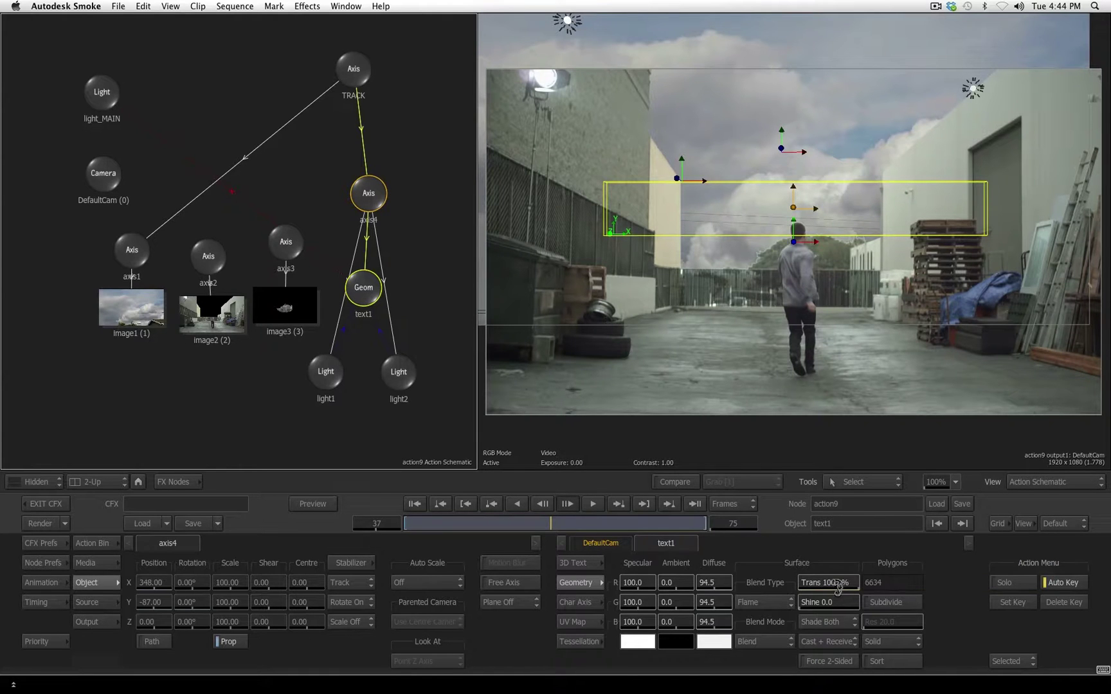
Step: Step to frame 38 and key text1's transparency at 0%
key(Right)
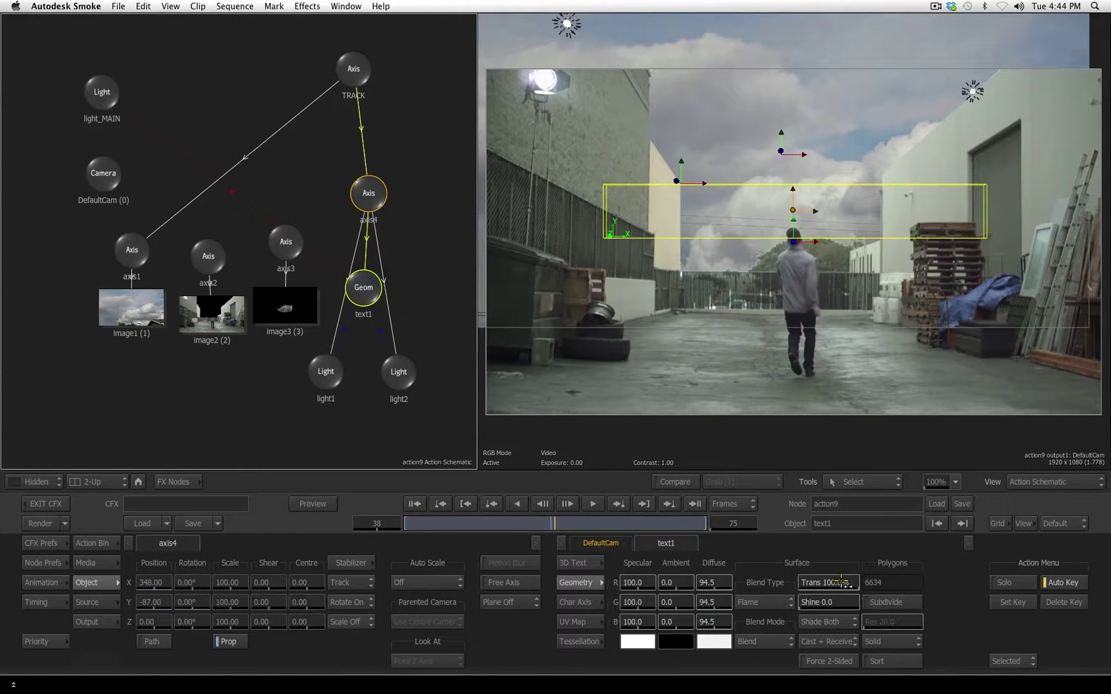
click(837, 581)
click(804, 560)
click(865, 552)
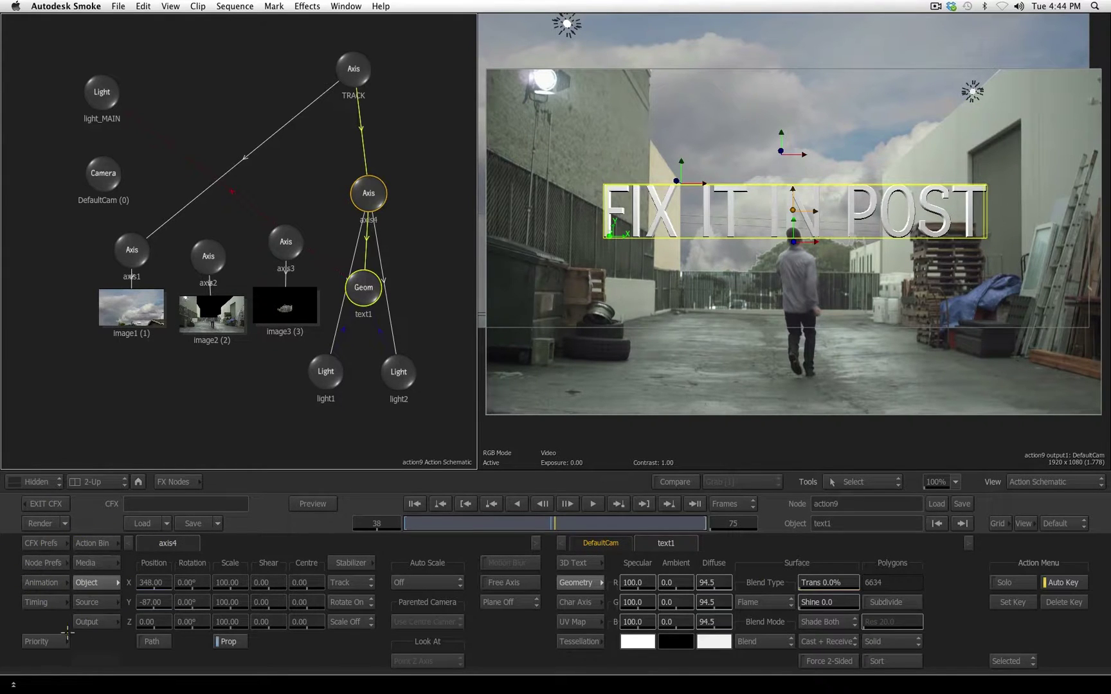
Step: Show the animation editor filtered to Animated channels with Exp & Col expansion
click(45, 583)
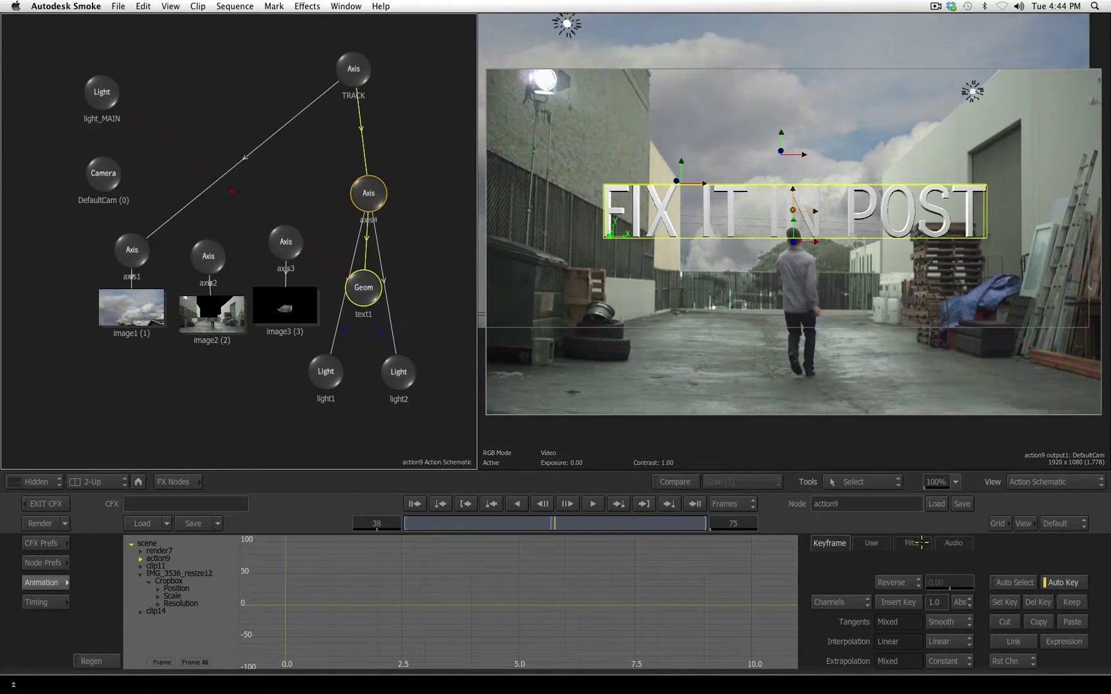
click(910, 545)
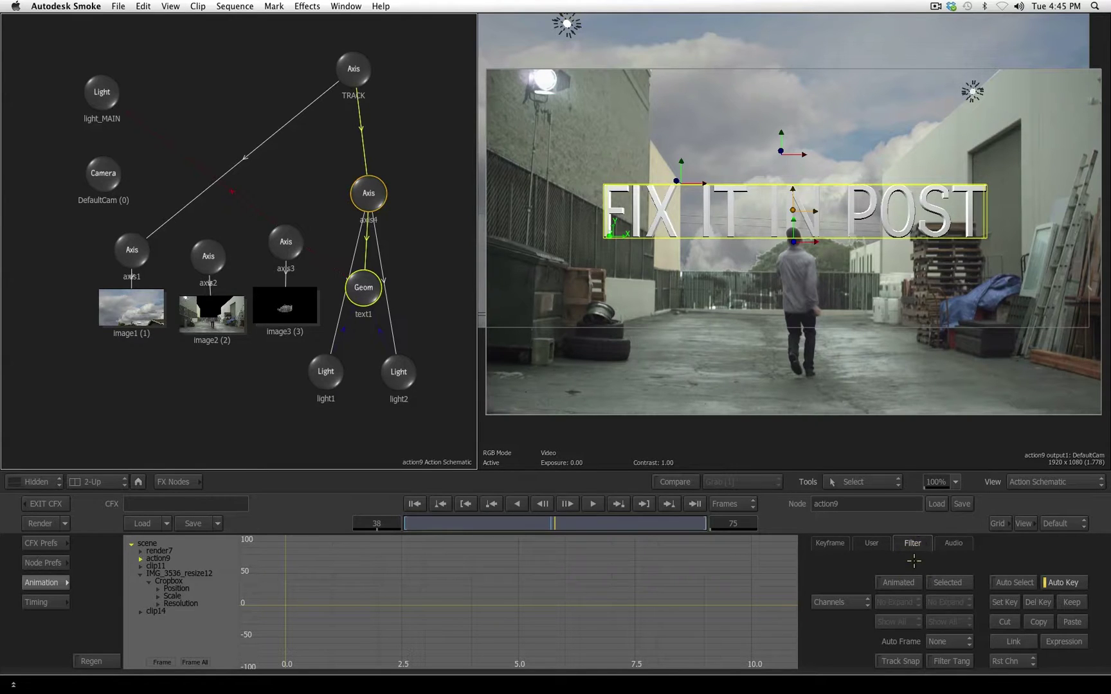
click(902, 582)
click(907, 602)
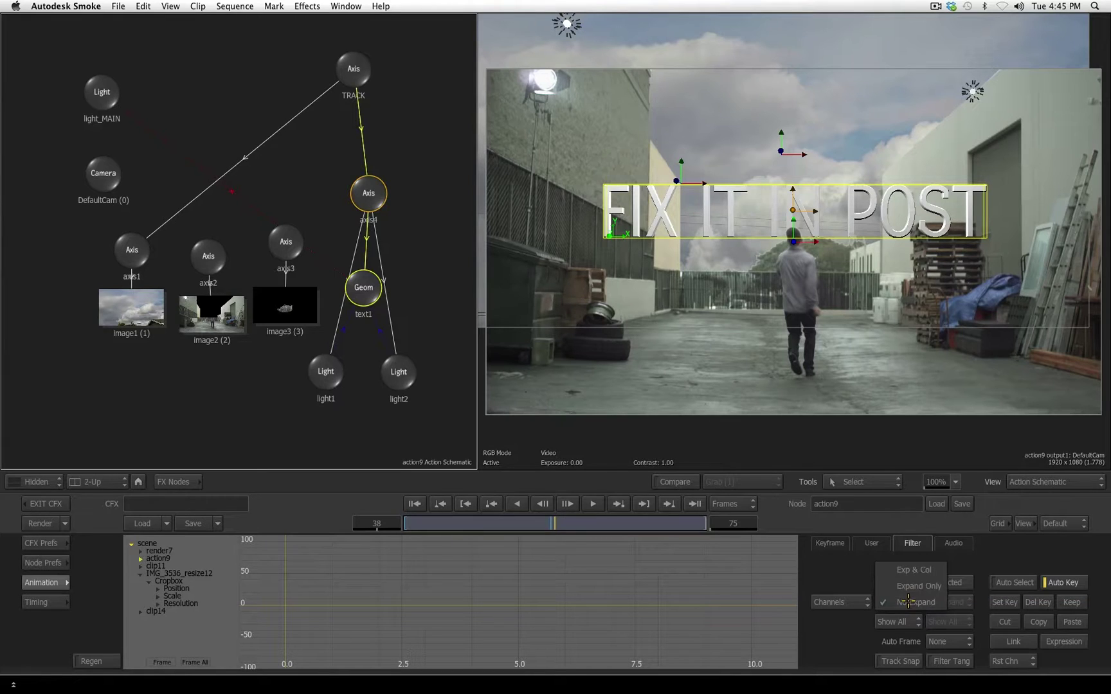
click(928, 562)
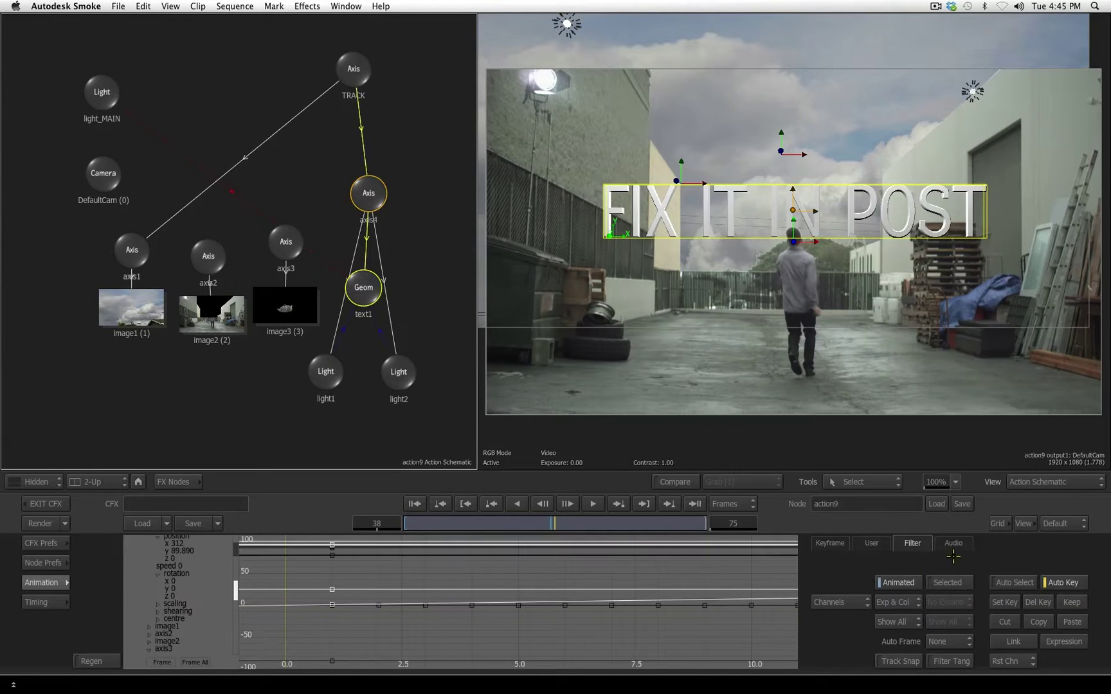
Step: Select text1, frame all curves, and isolate its transparency channel
mouse_move(362, 288)
mouse_down()
mouse_move(366, 273)
mouse_move(366, 286)
mouse_up()
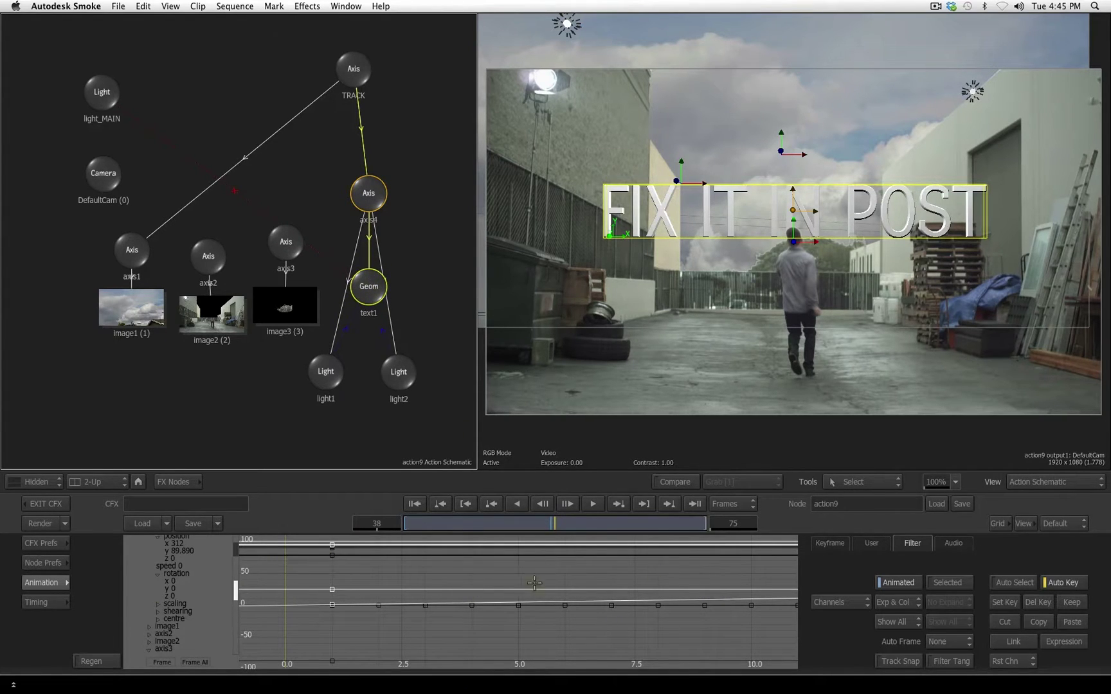
click(161, 662)
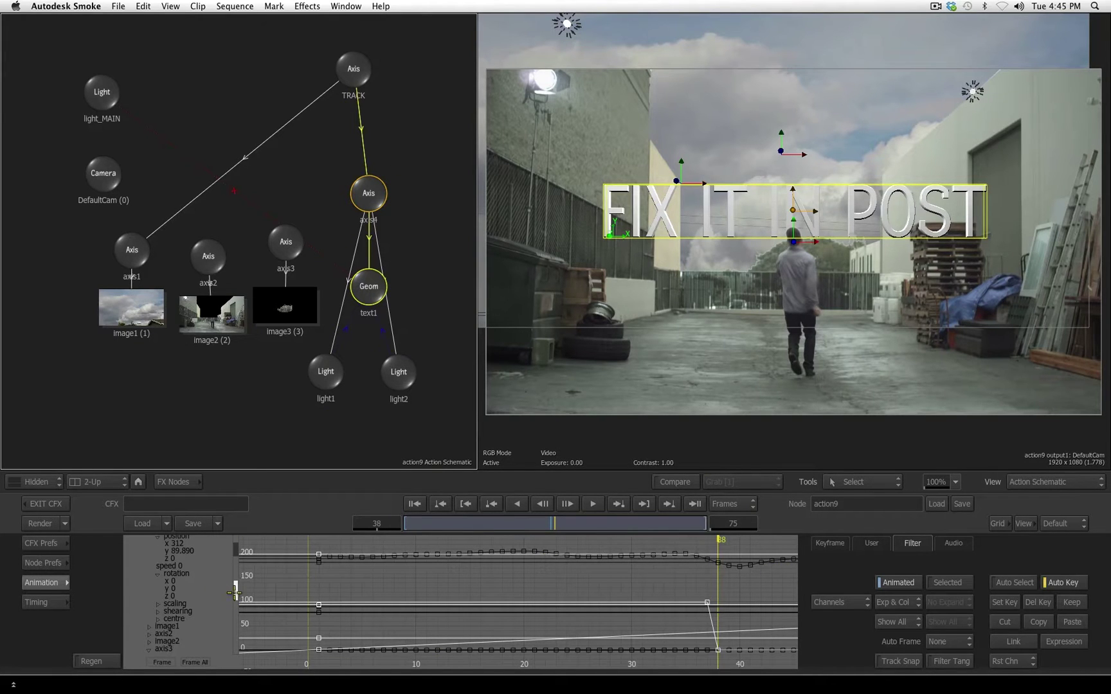
scroll(236, 586, up, 3)
scroll(235, 586, down, 5)
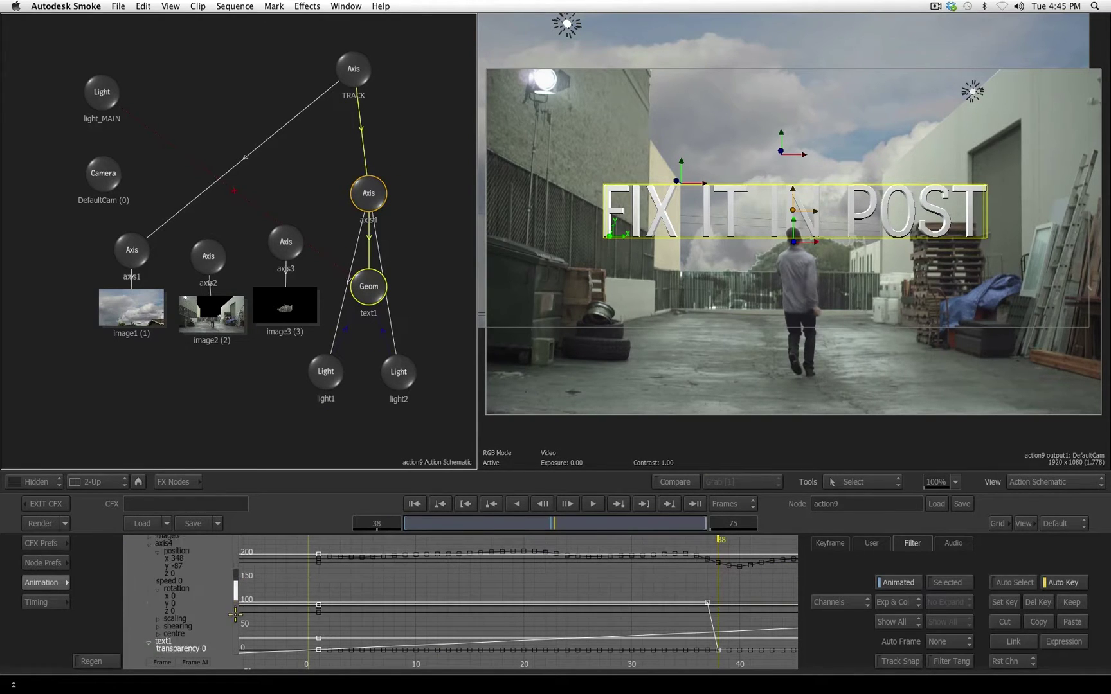
scroll(235, 623, down, 1)
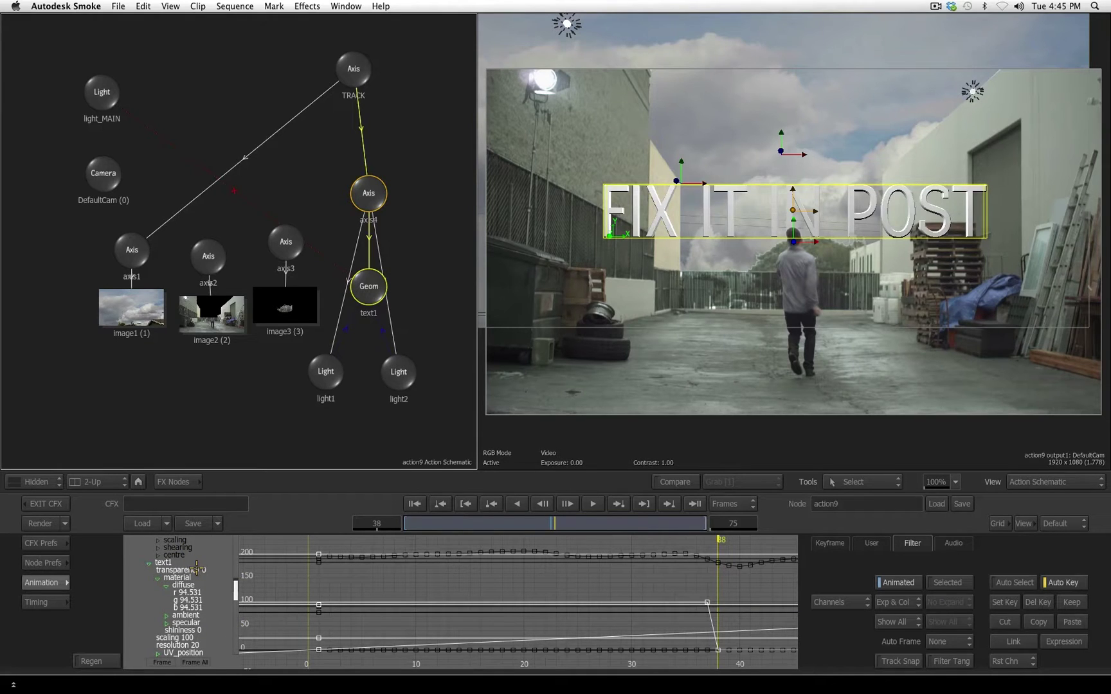
click(190, 569)
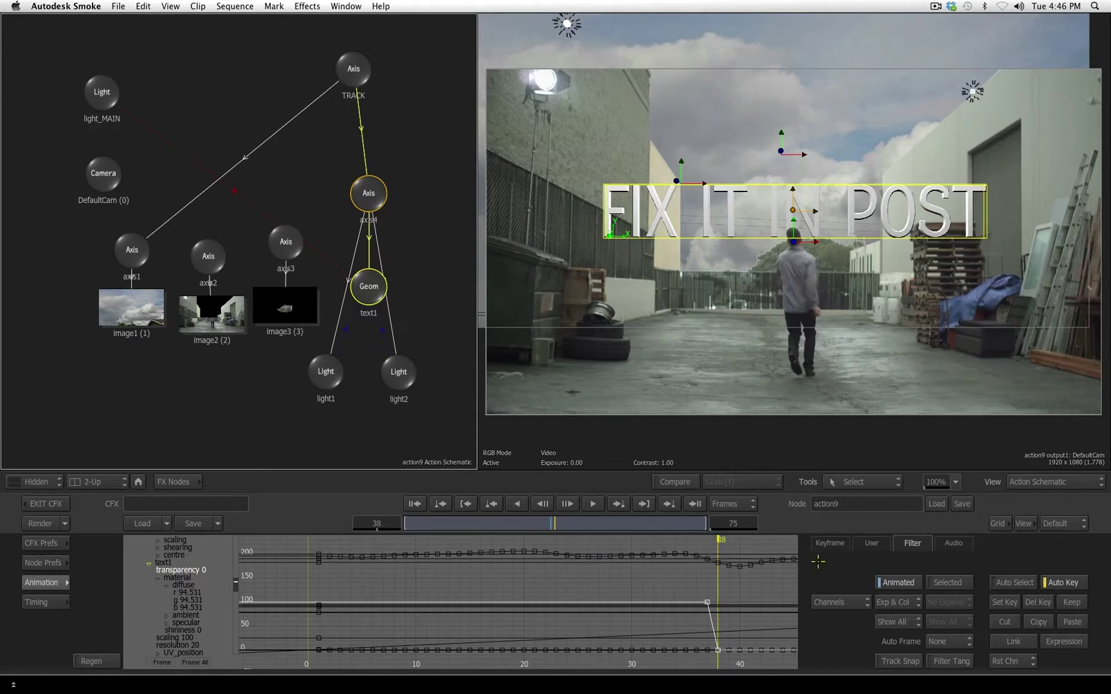
Step: Set the transparency keyframes' interpolation to Constant
click(829, 543)
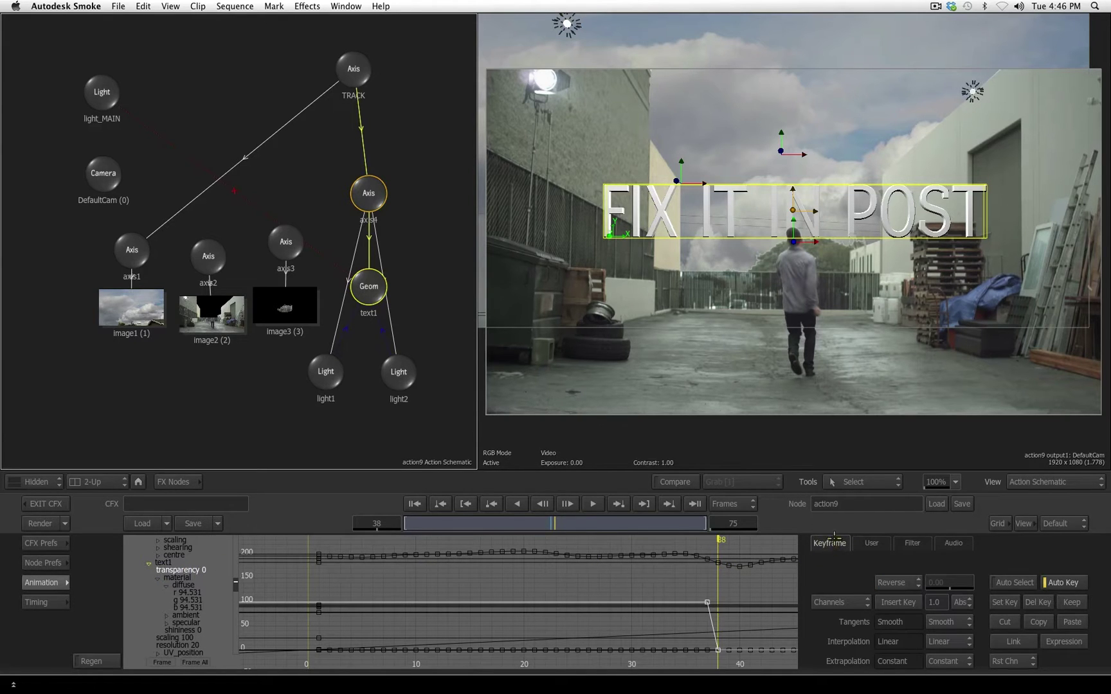
click(961, 642)
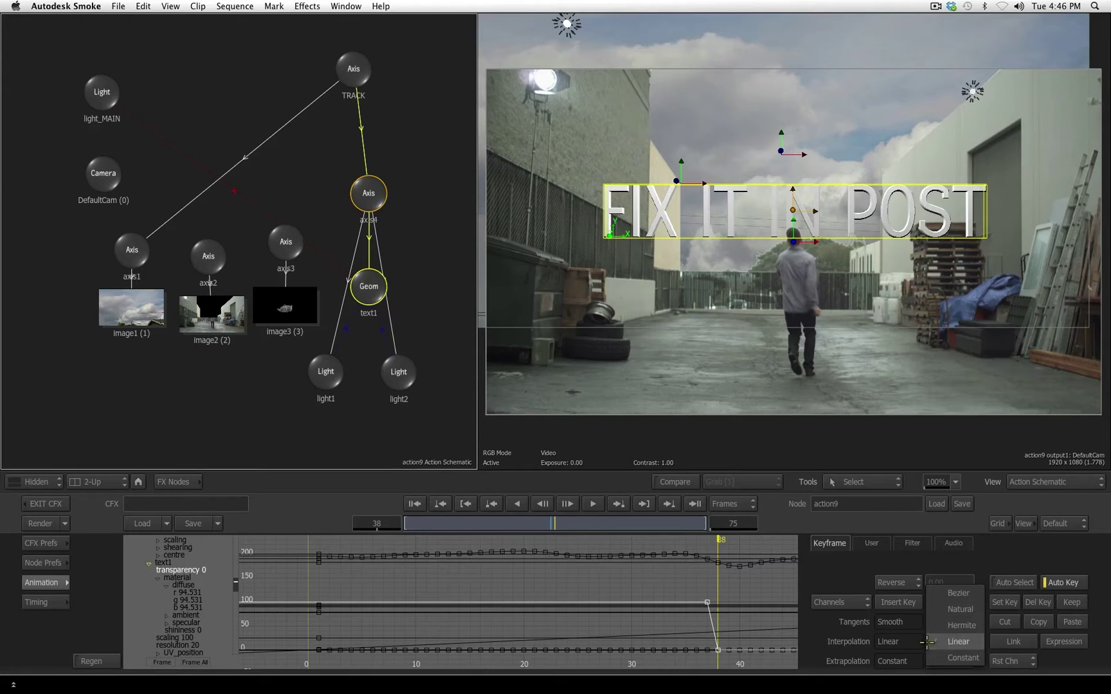
click(959, 657)
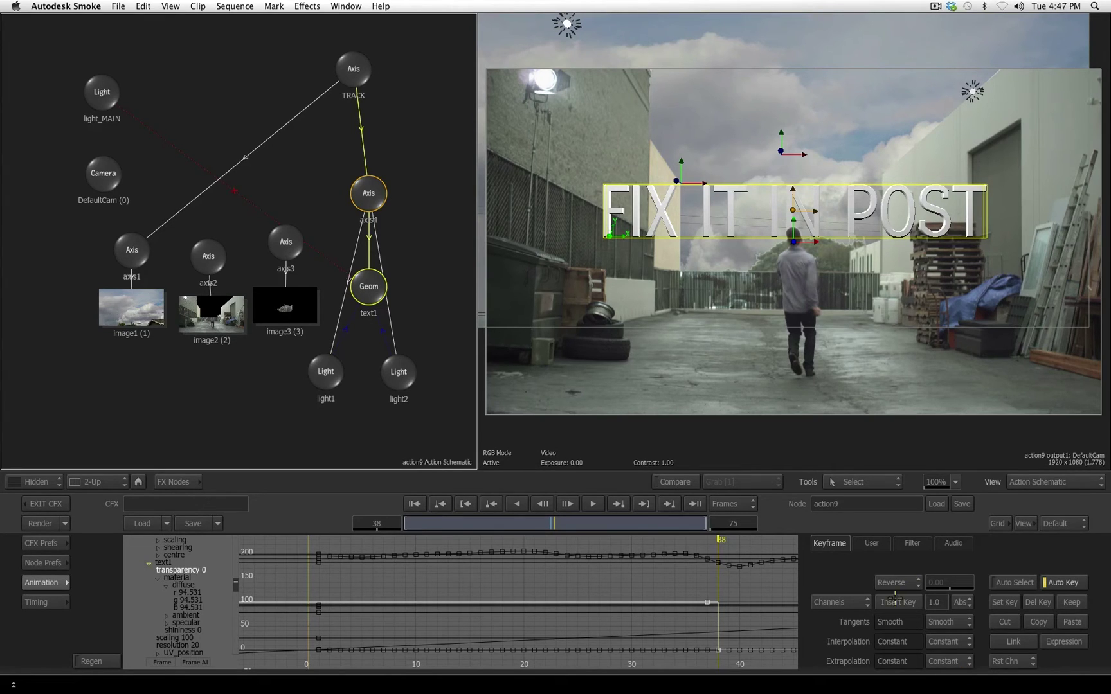
Step: Go back to the Object settings and check frames 37 and 38 for the text popping on
click(43, 582)
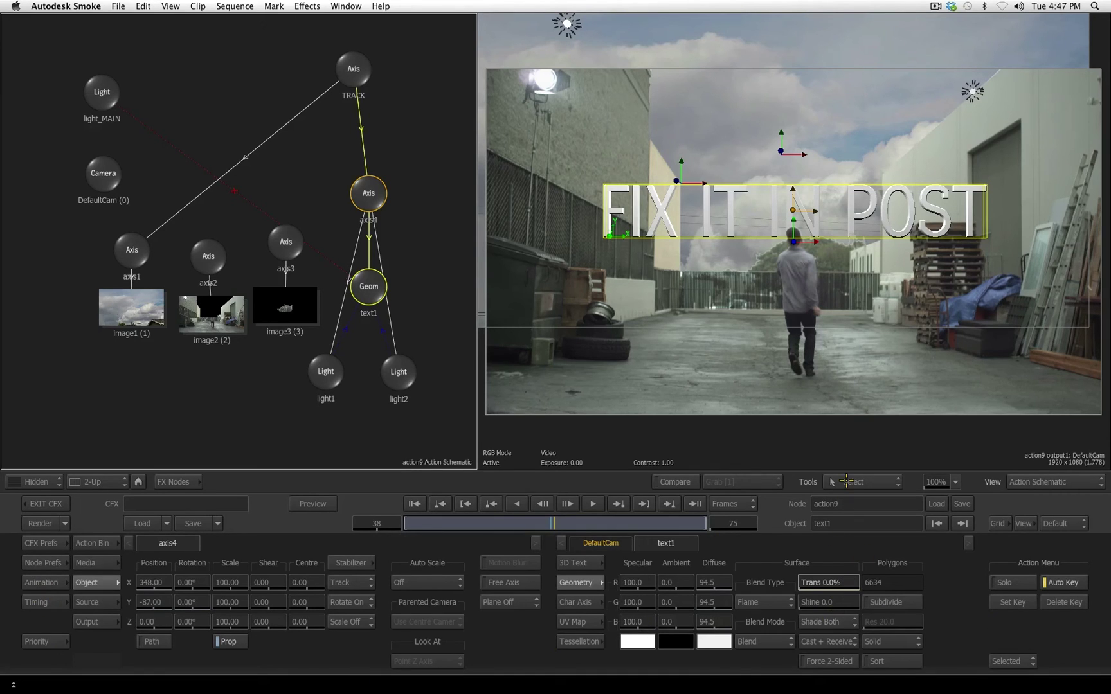
key(Left)
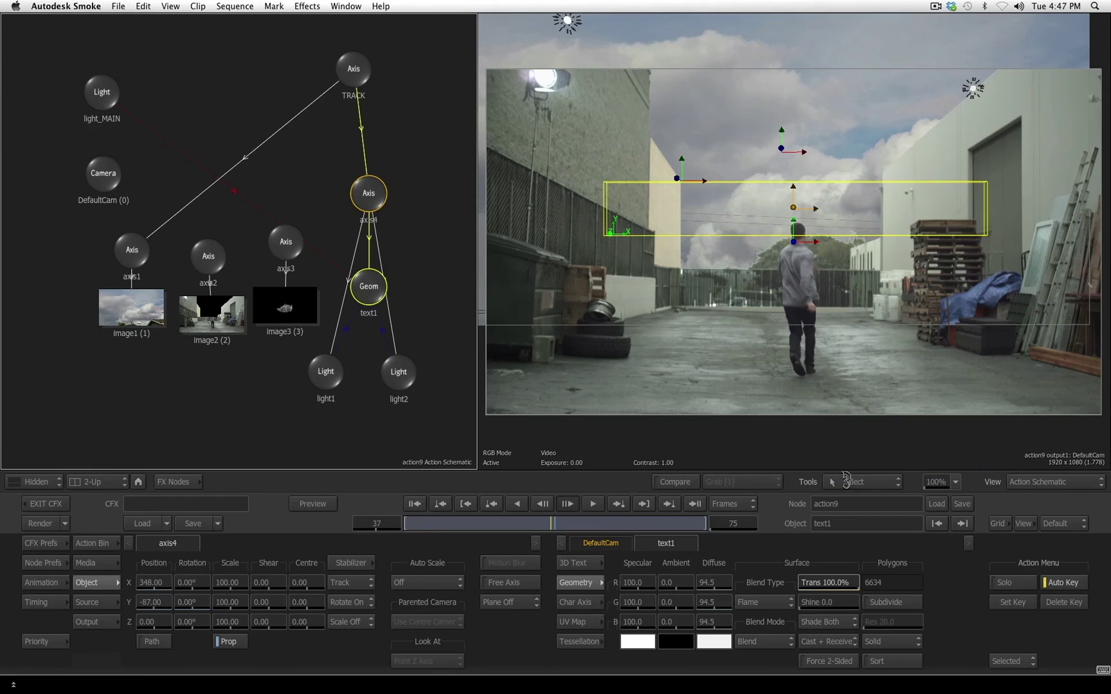
key(Right)
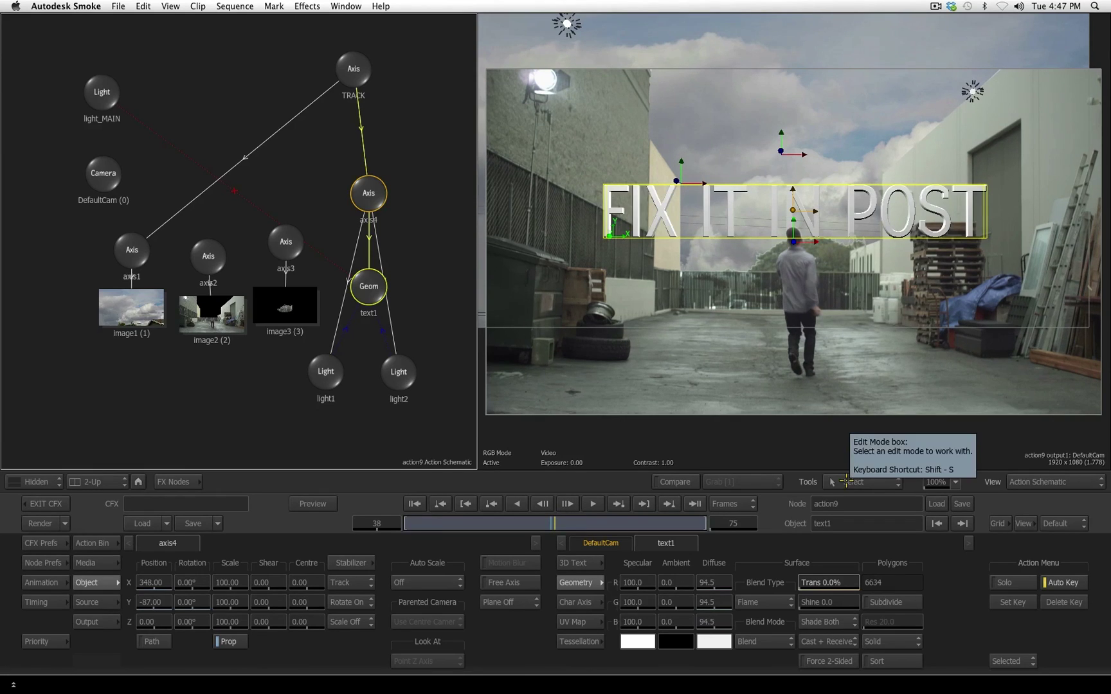